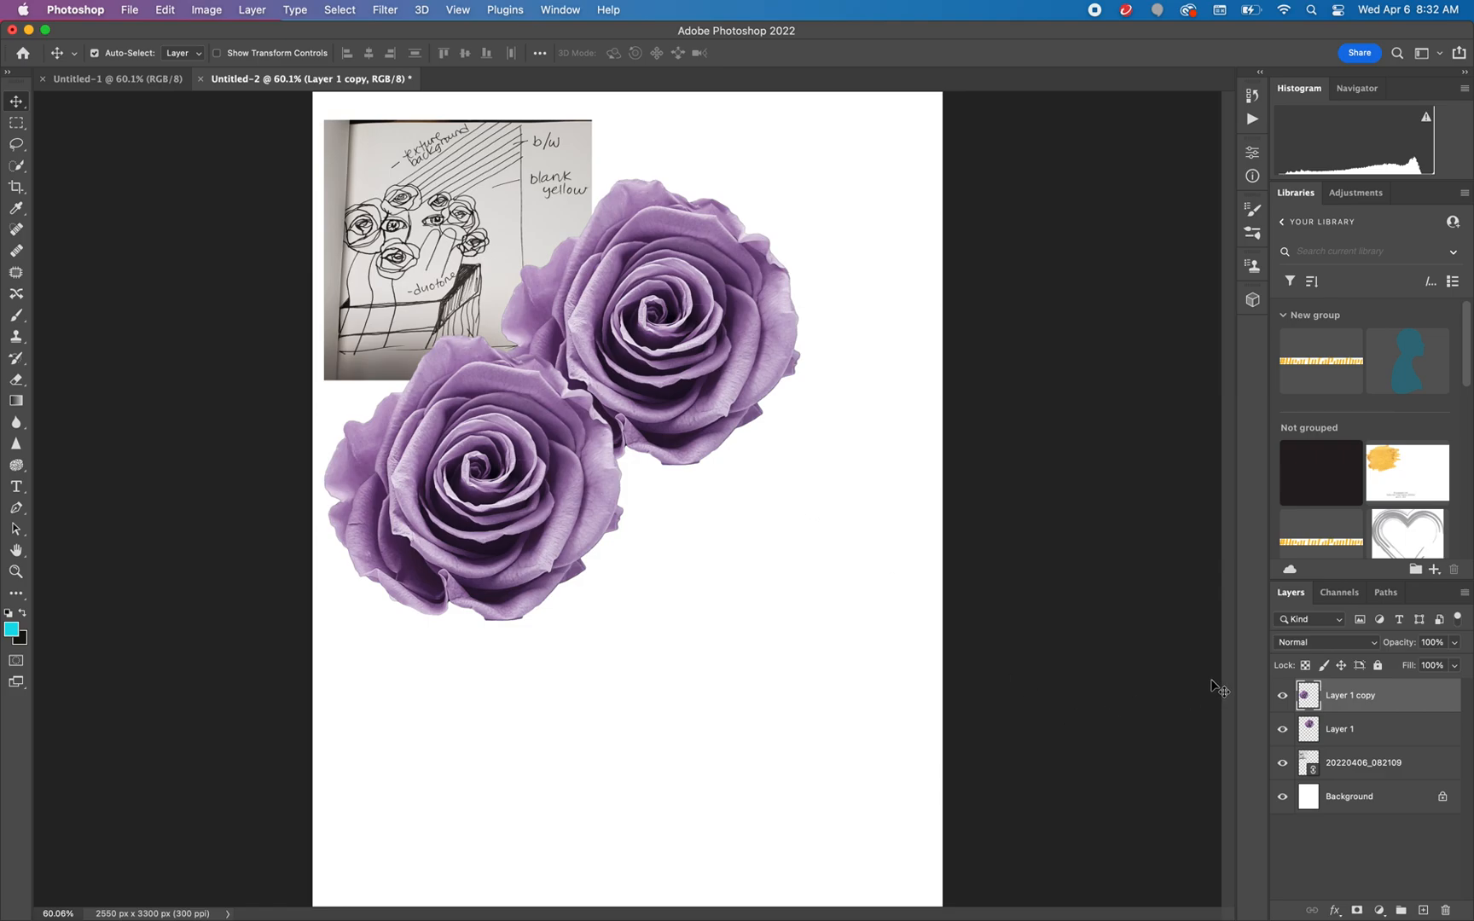
Scale the Layer 1 copy rose to about 60.59%, rotate it about 77.91°, and place it at the large rose's lower-right edge
key("super+t")
left_click_drag(622, 625, 324, 567)
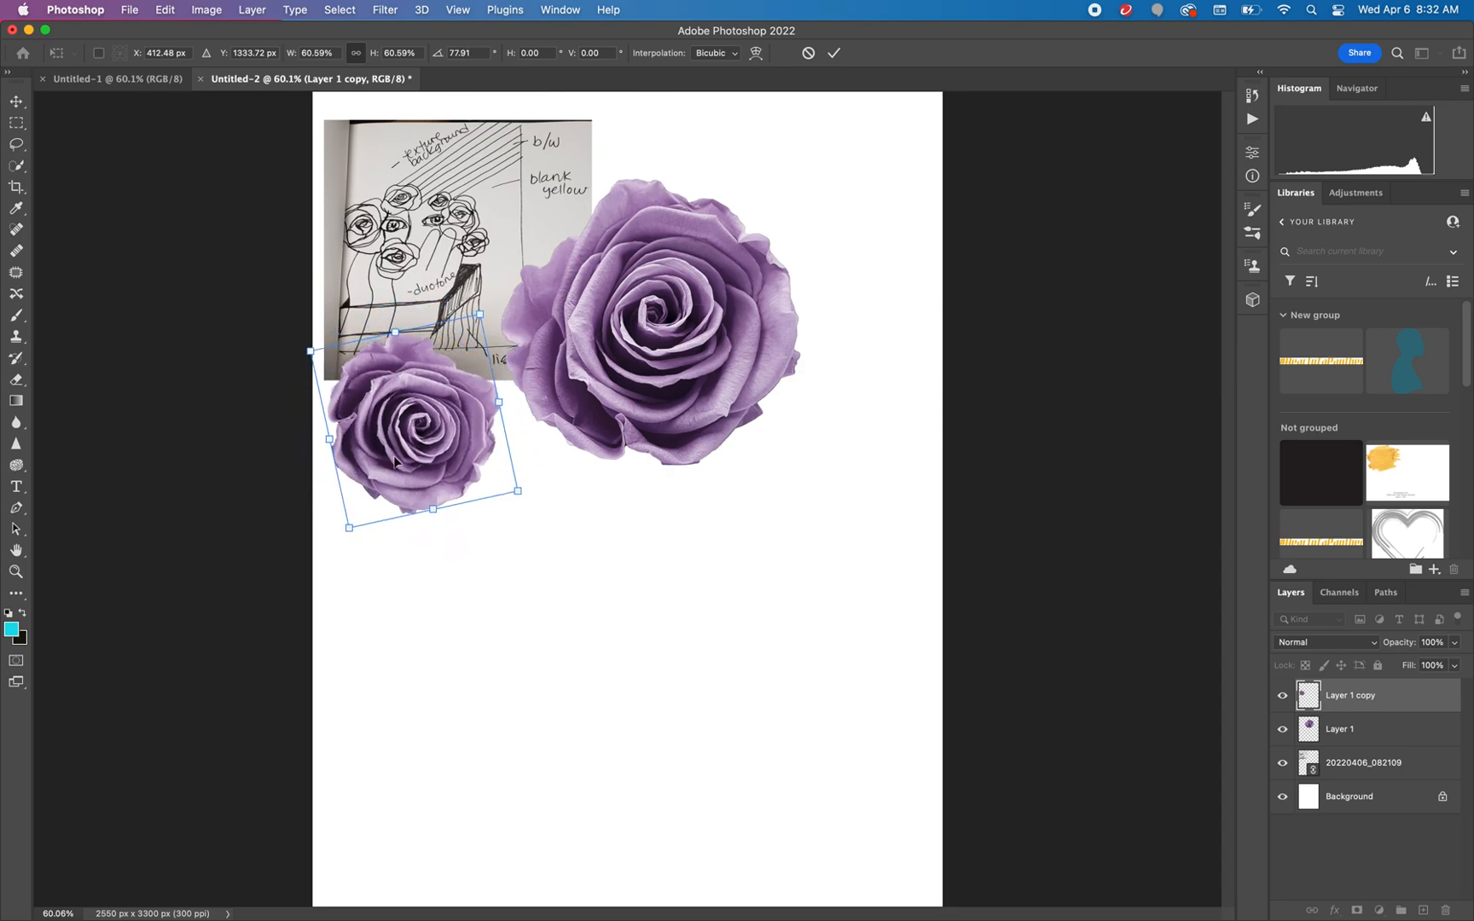
left_click_drag(406, 449, 791, 458)
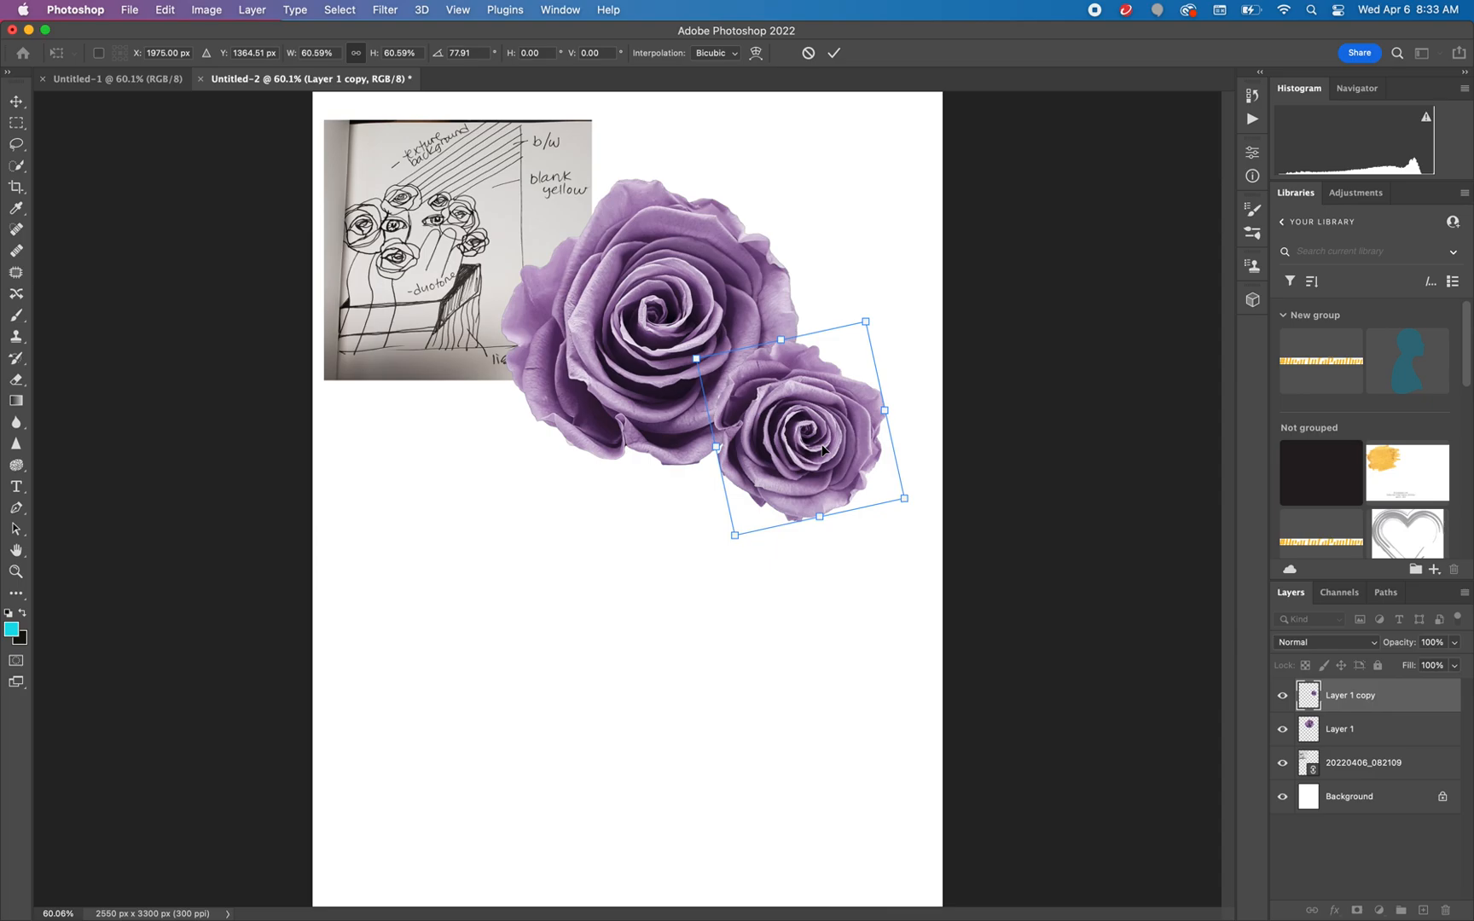
key("Return")
Duplicate the small rose, rotate the copy about 81.08°, and place it at the large rose's lower-left edge
key("super+j")
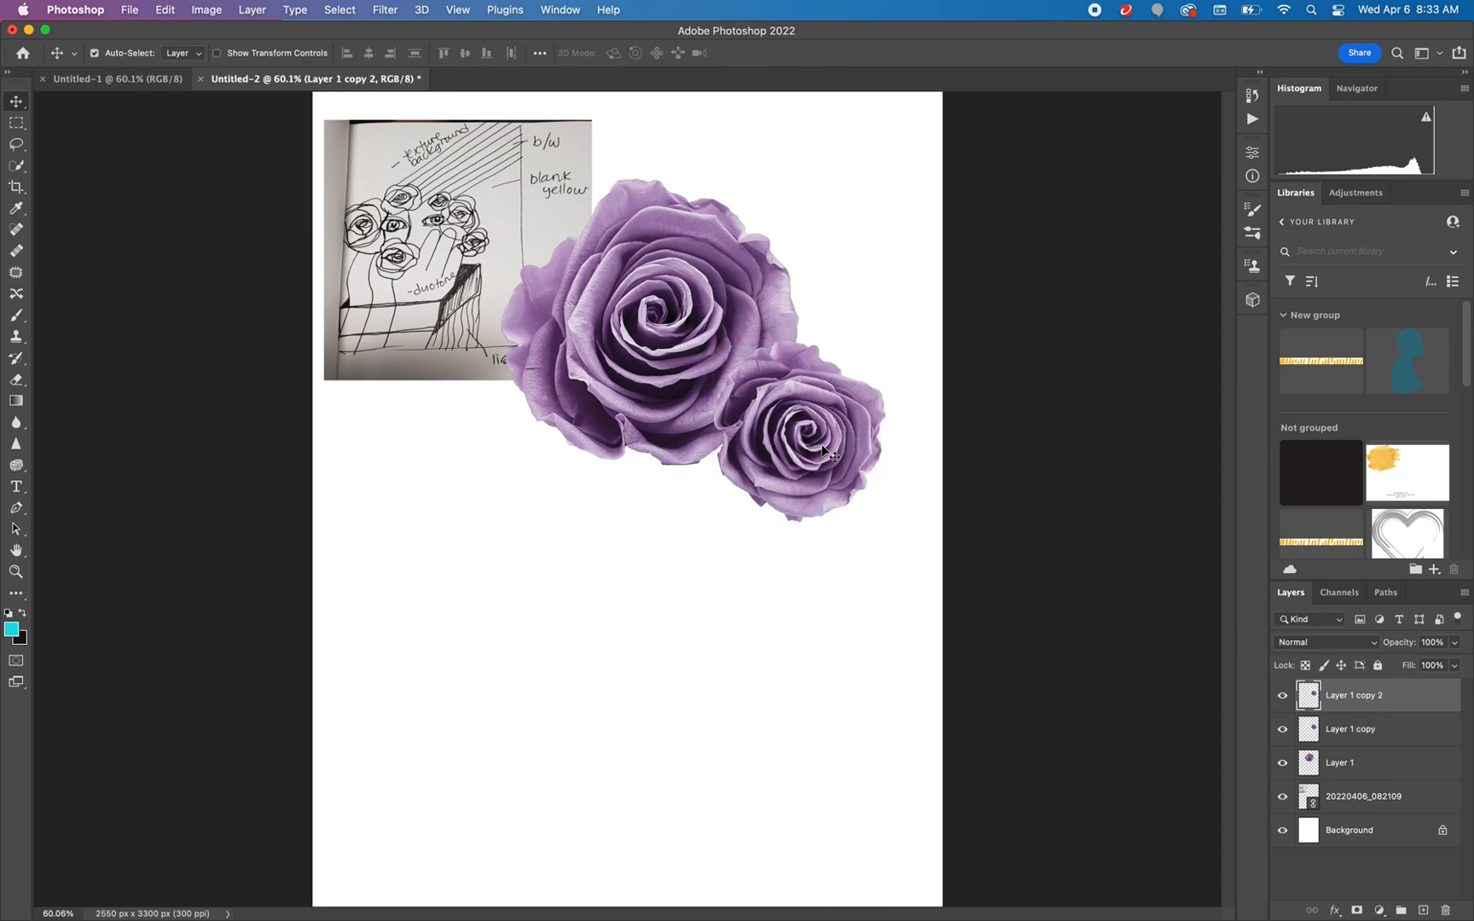
key("super+t")
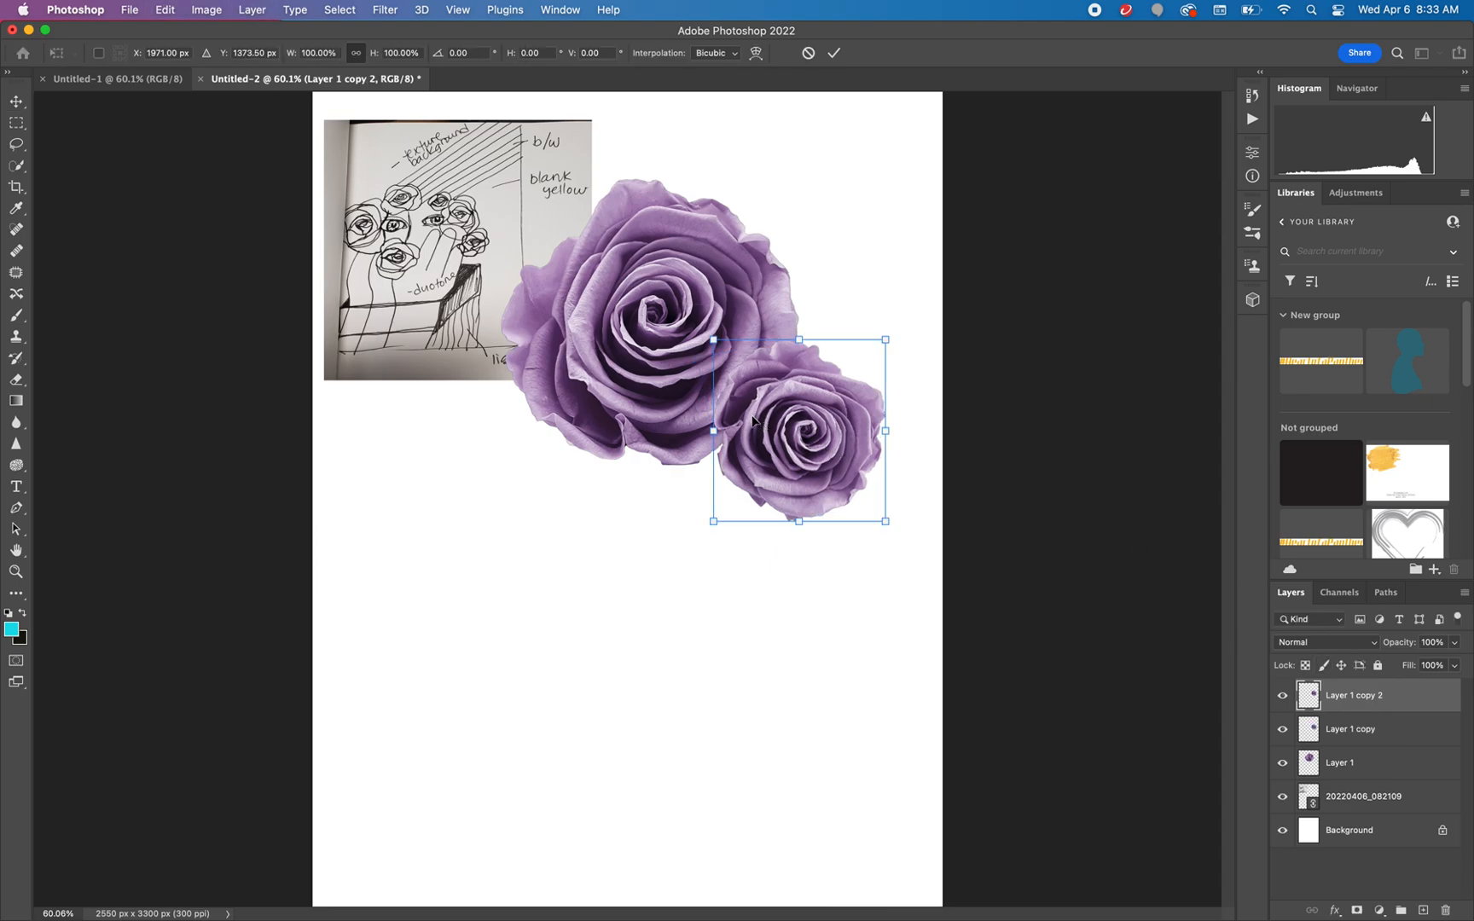
left_click_drag(768, 441, 469, 452)
left_click_drag(604, 552, 358, 616)
left_click_drag(532, 454, 522, 446)
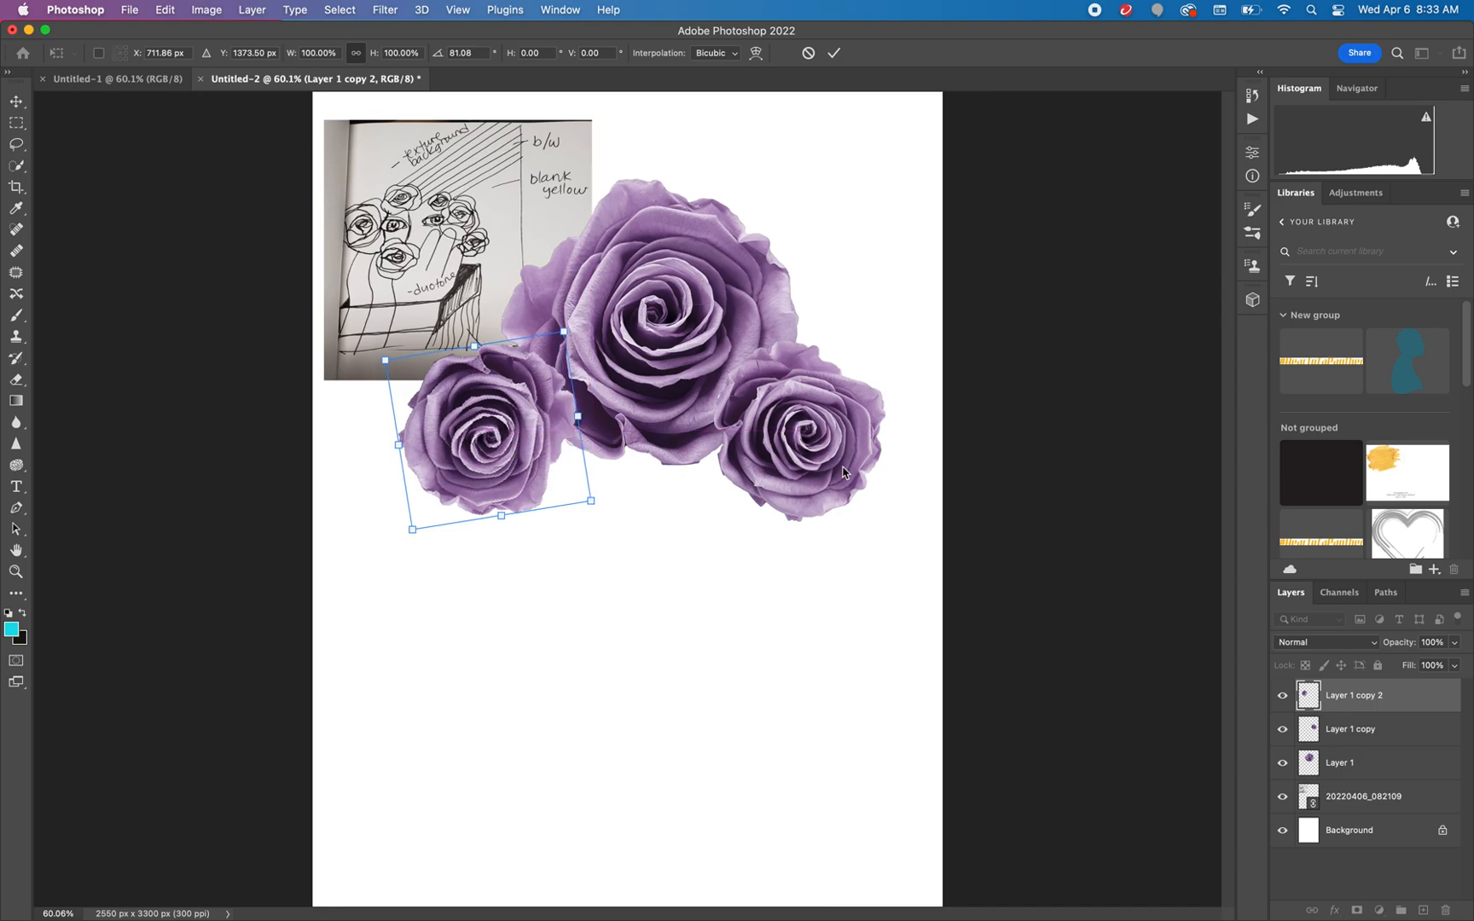
key("Return")
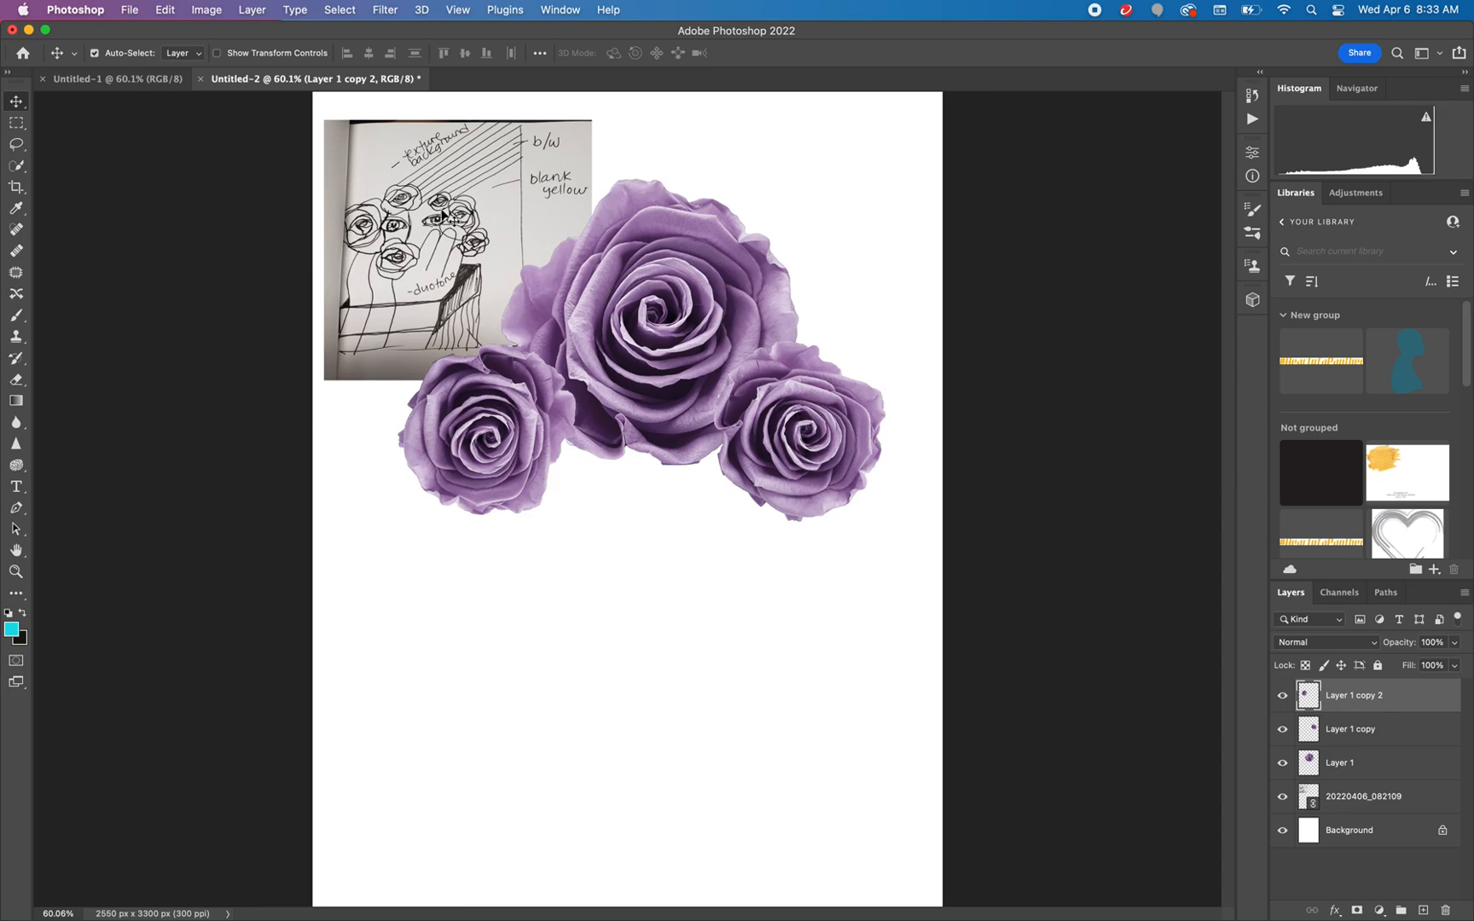
Hide the 20220406_082109 sketch layer and load the Layer 1 copy 2 rose's outline as a selection
left_click(1281, 796)
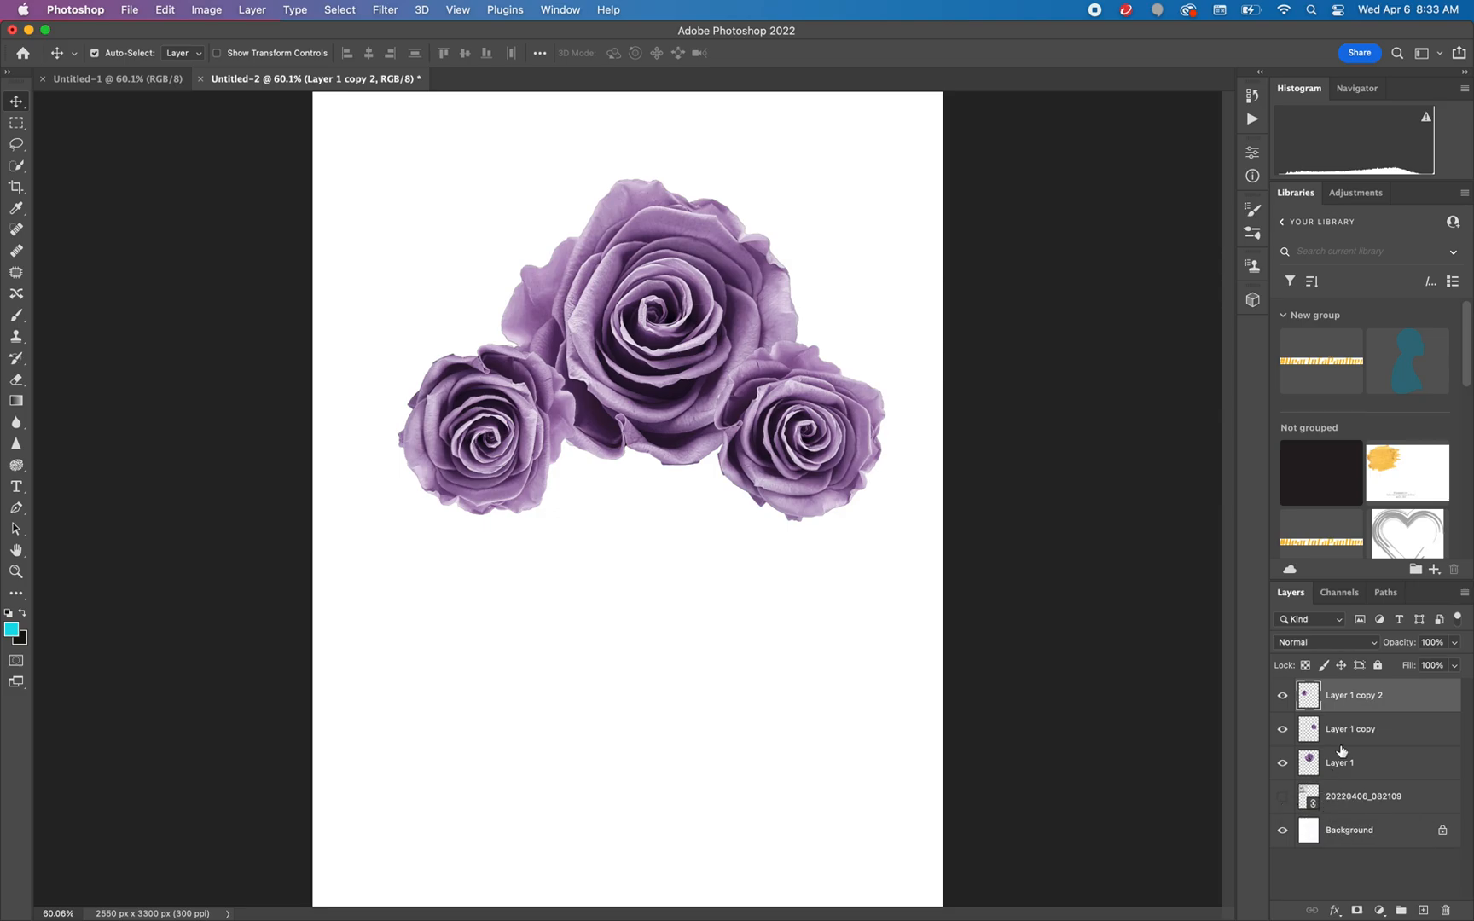
left_click(1308, 698, "super")
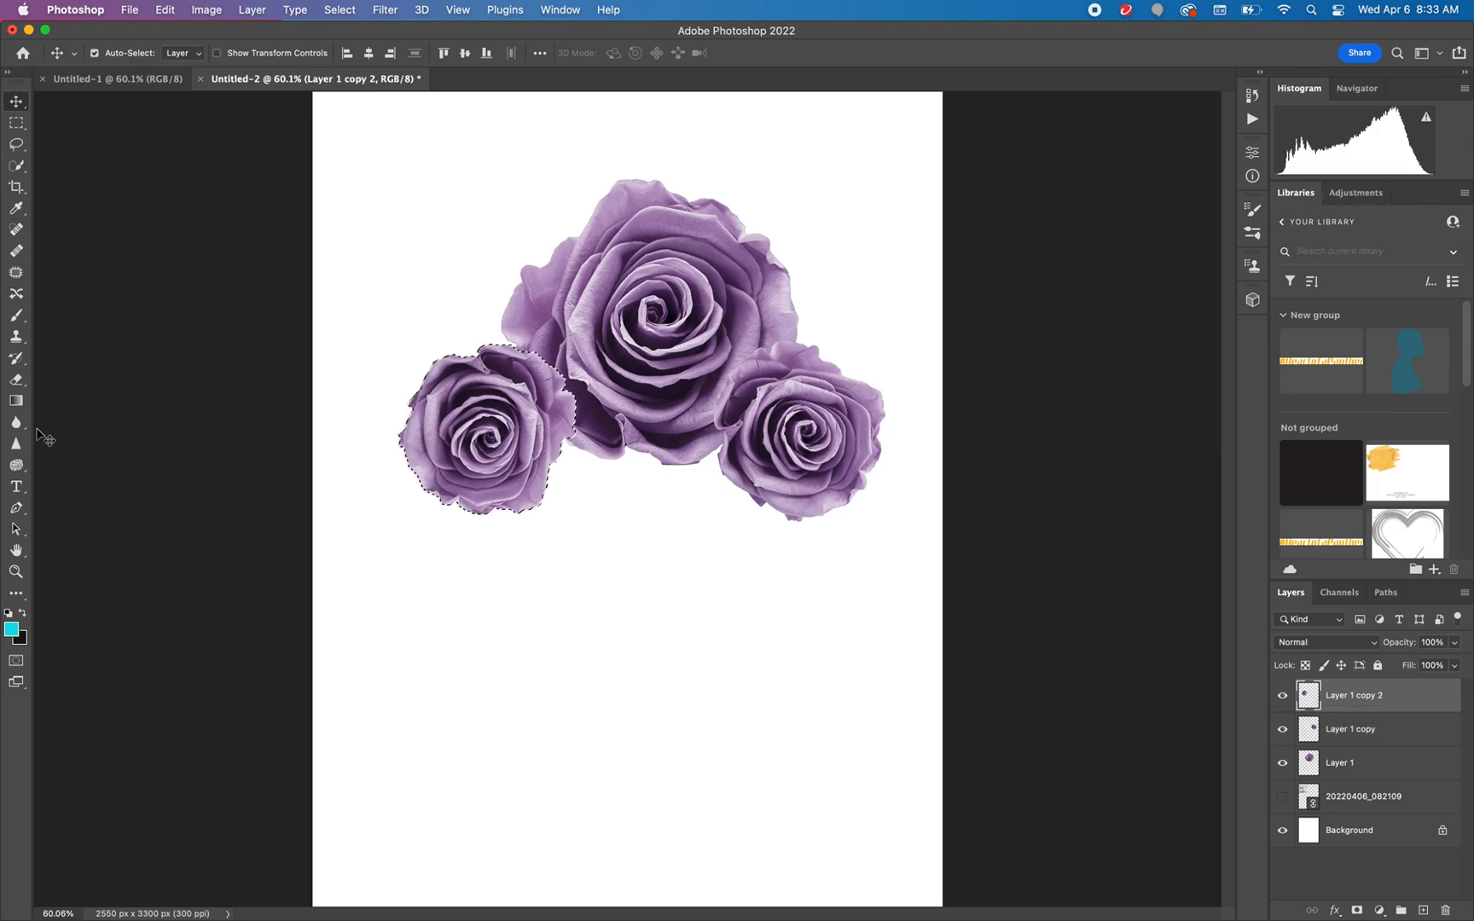
Paint the selected lower-left rose dark navy #031c4f with the Brush tool in Overlay mode
left_click(17, 317)
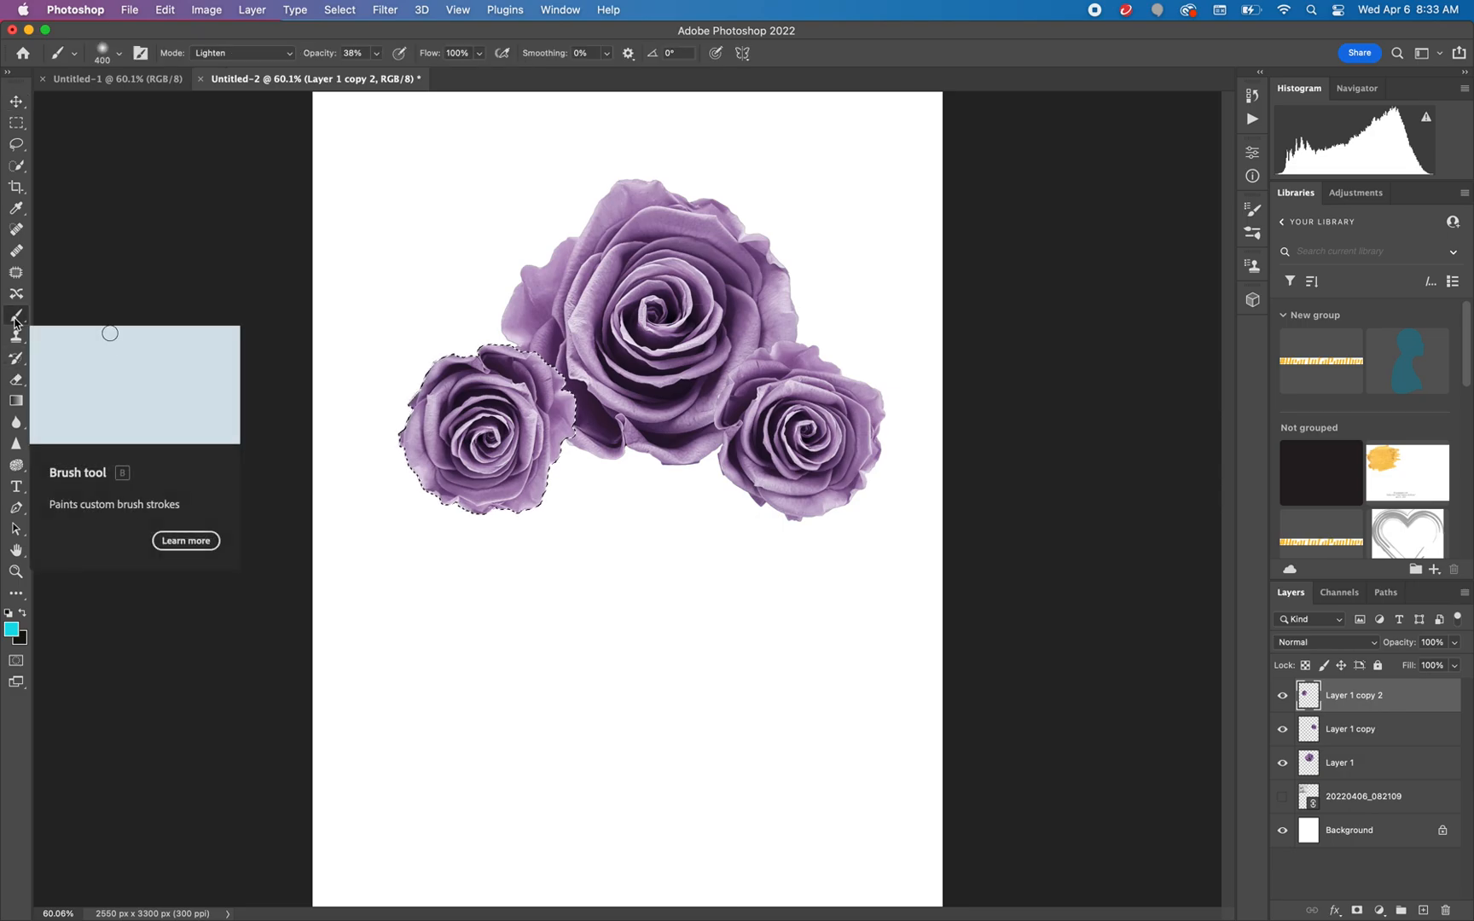
left_click(13, 633)
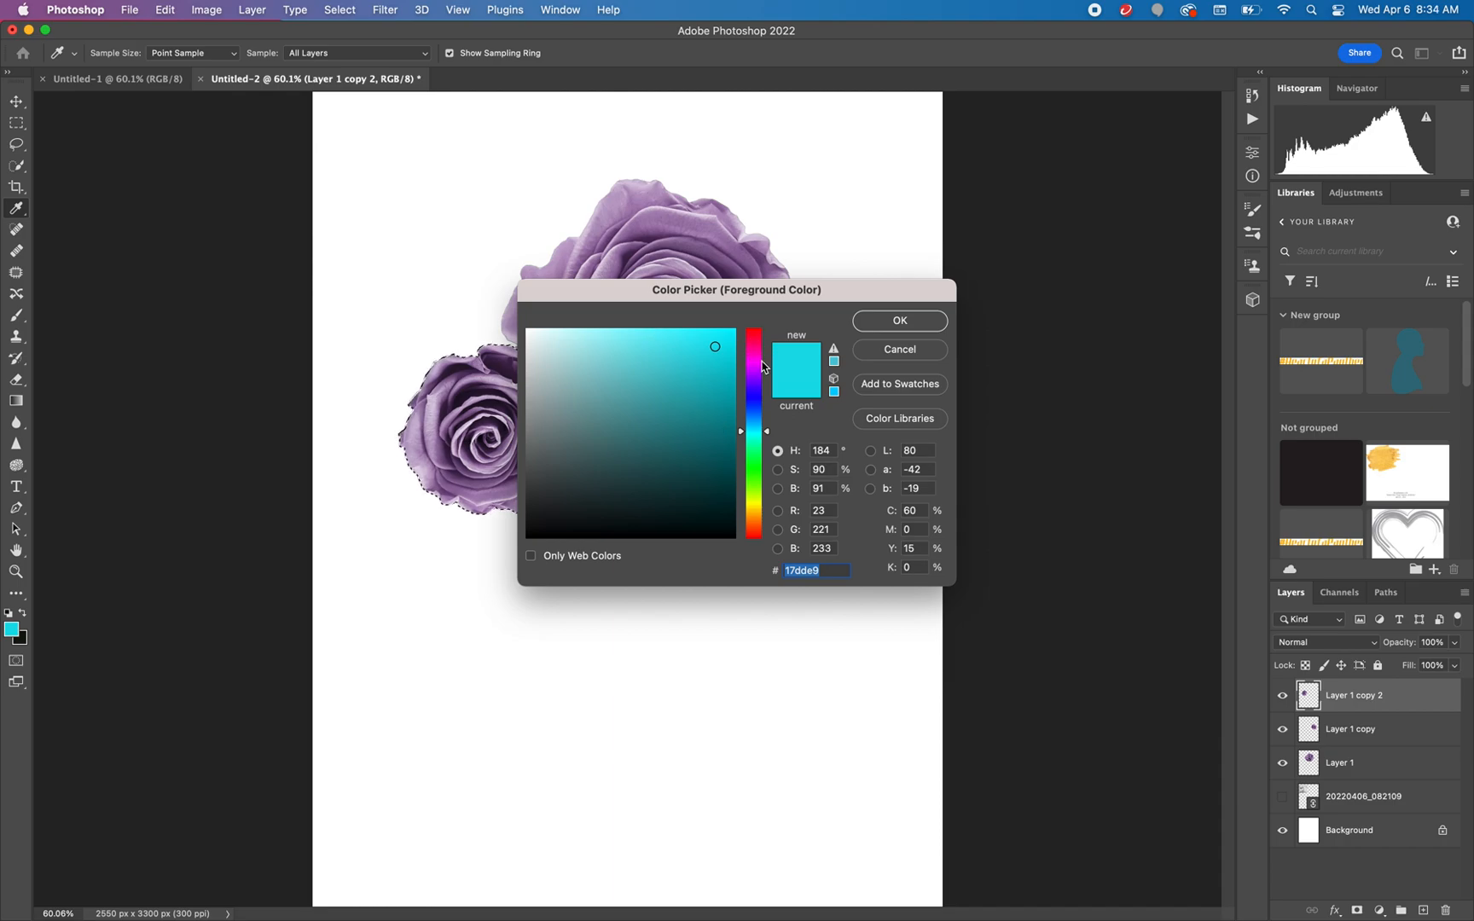
left_click(756, 410)
left_click(725, 473)
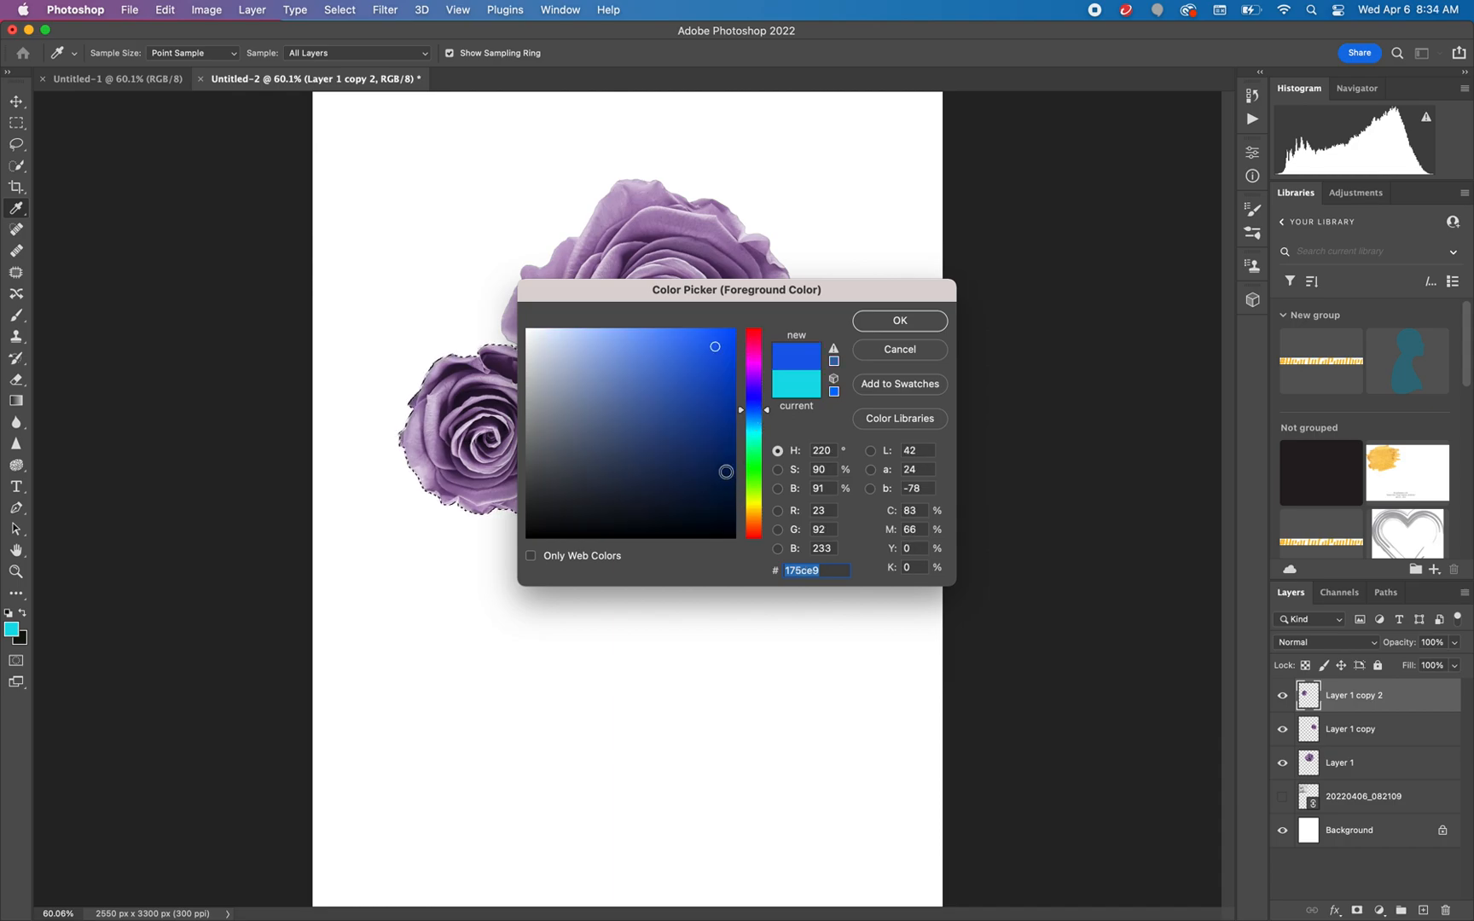
left_click(895, 323)
key("b")
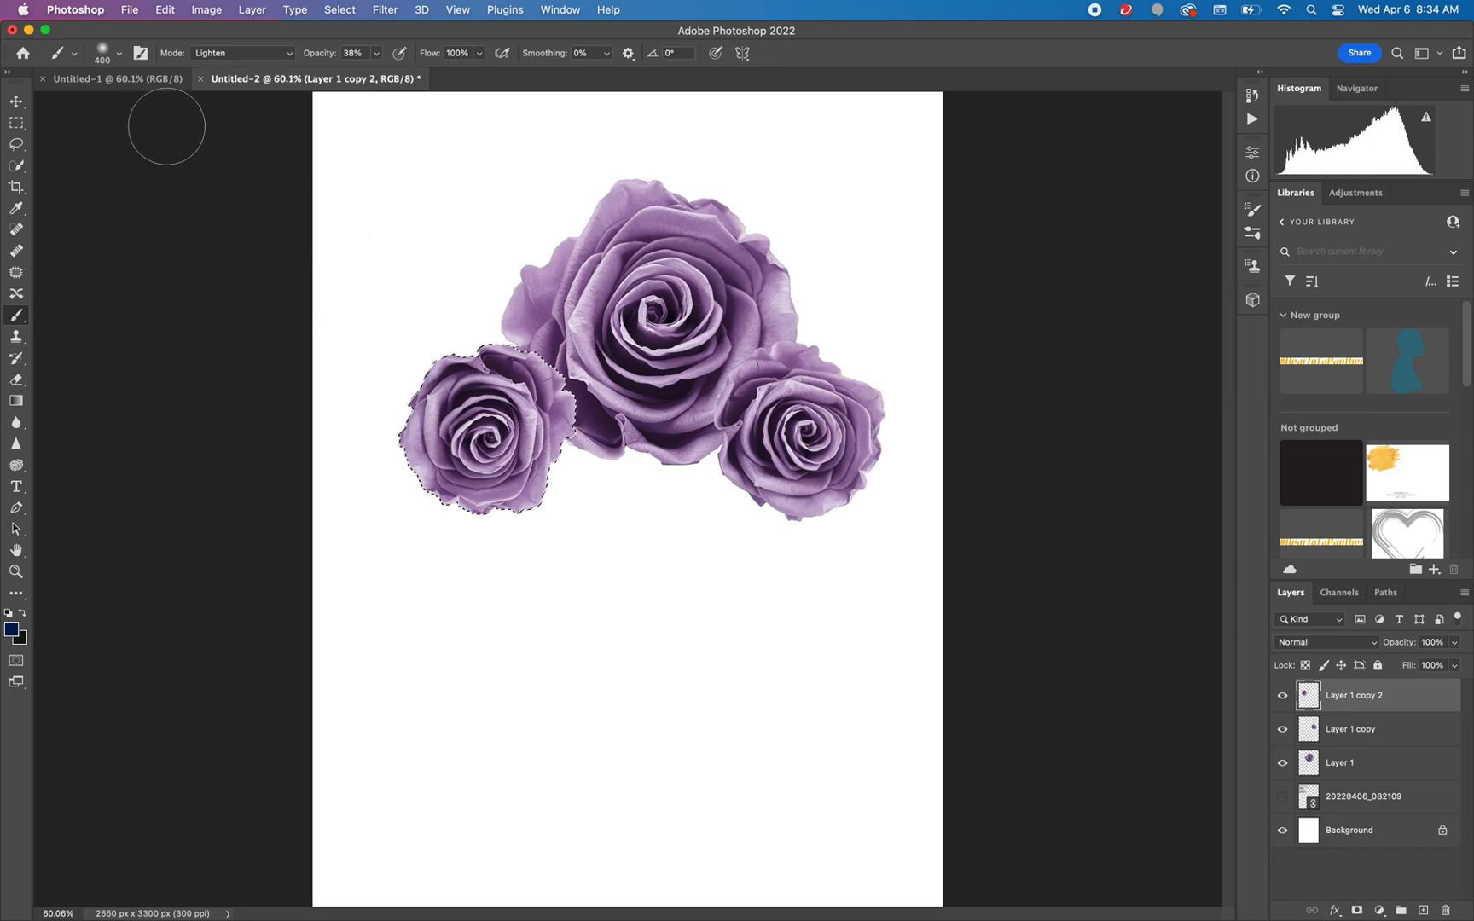
left_click(288, 53)
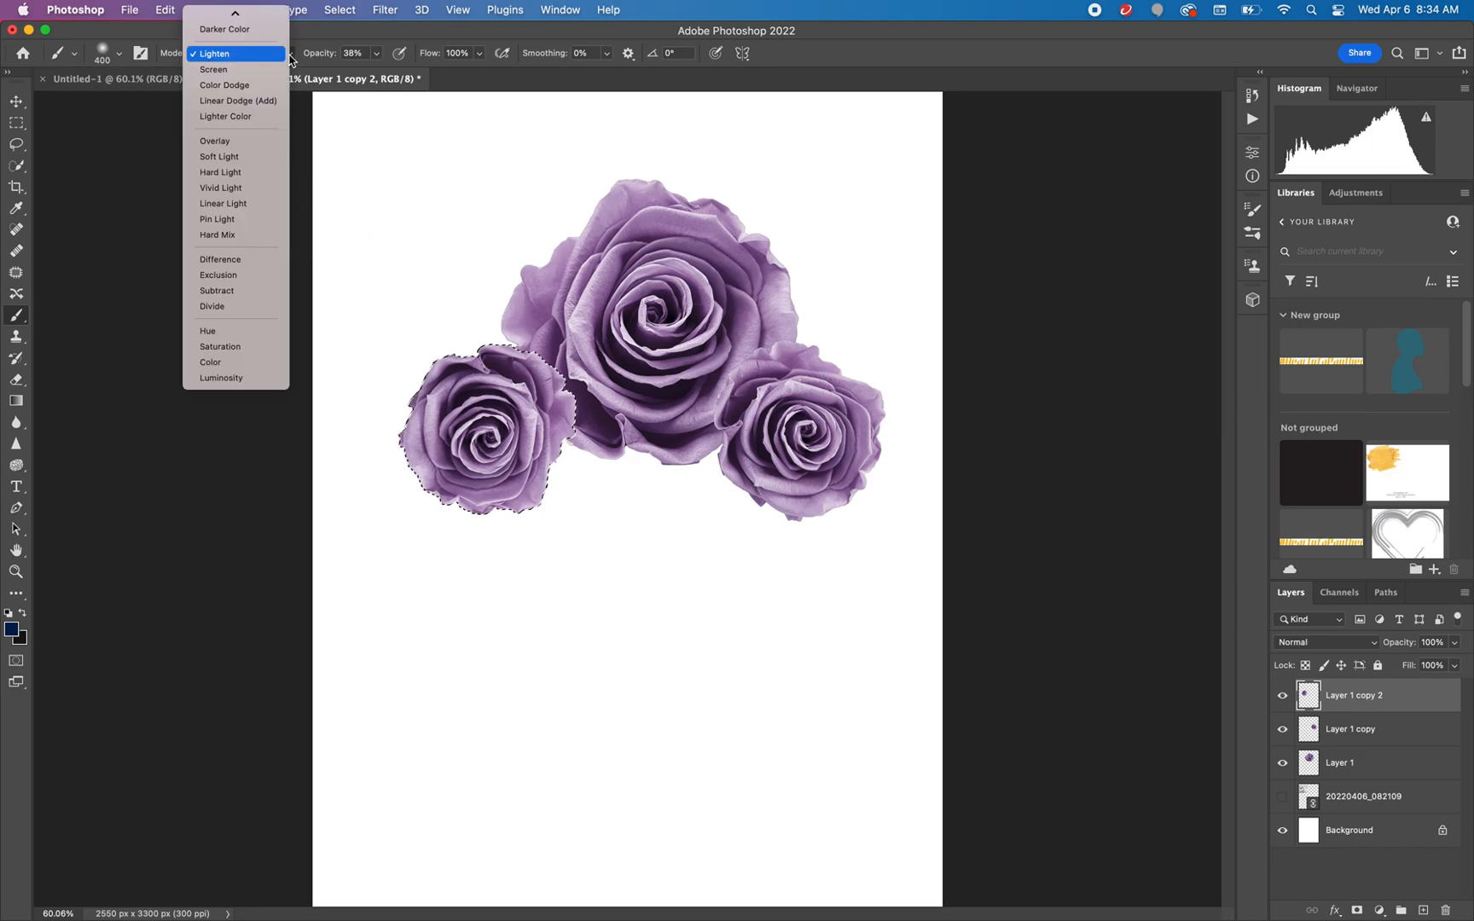
left_click(269, 147)
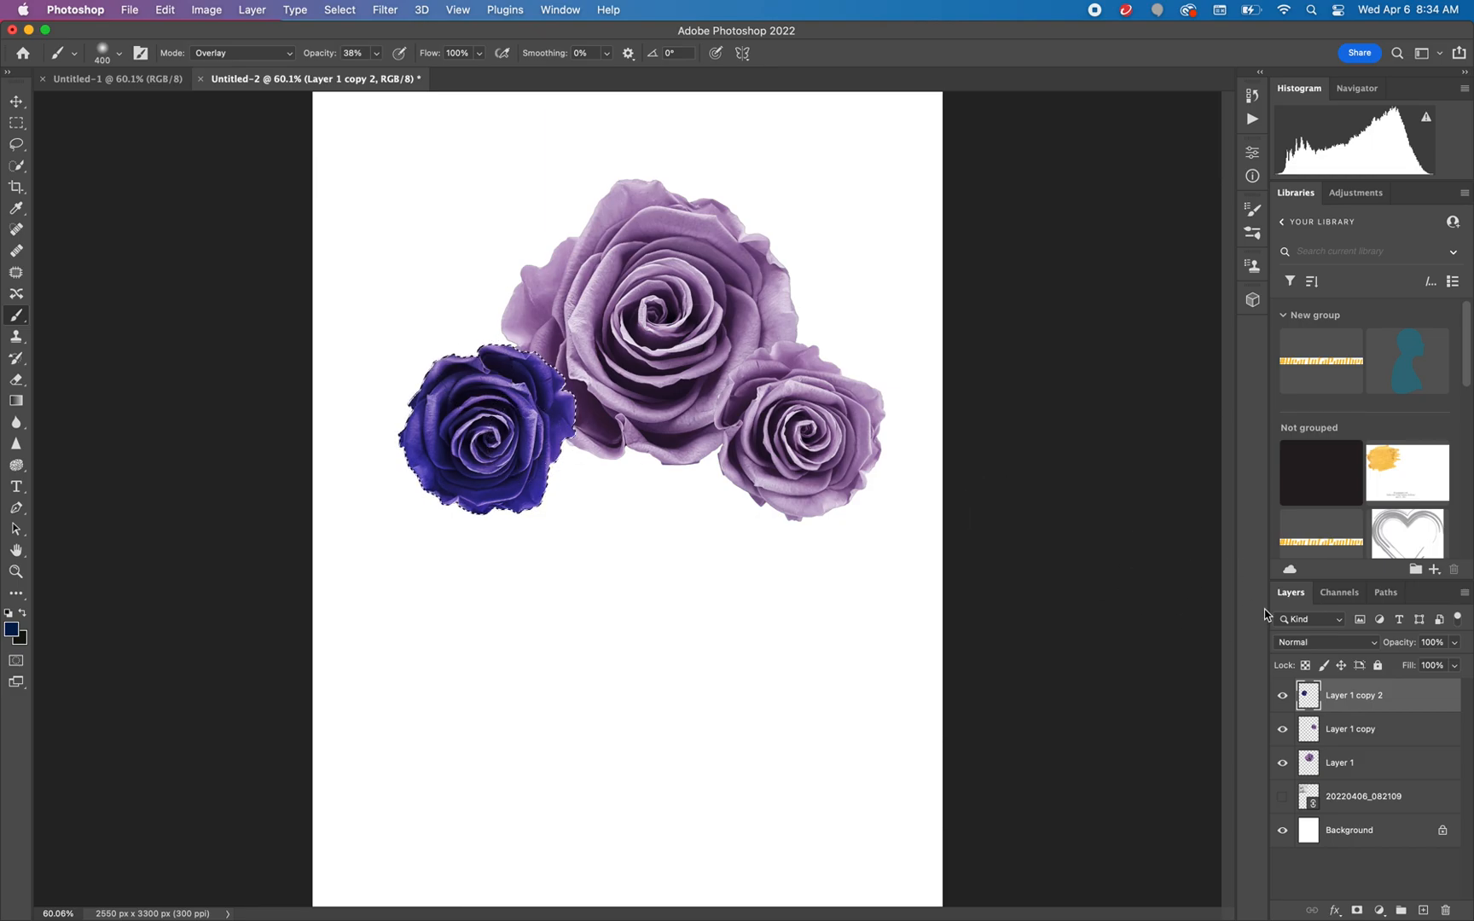
Select the Layer 1 copy rose's outline and brush bright blue #3071f5 over it in Overlay mode
left_click(1307, 732)
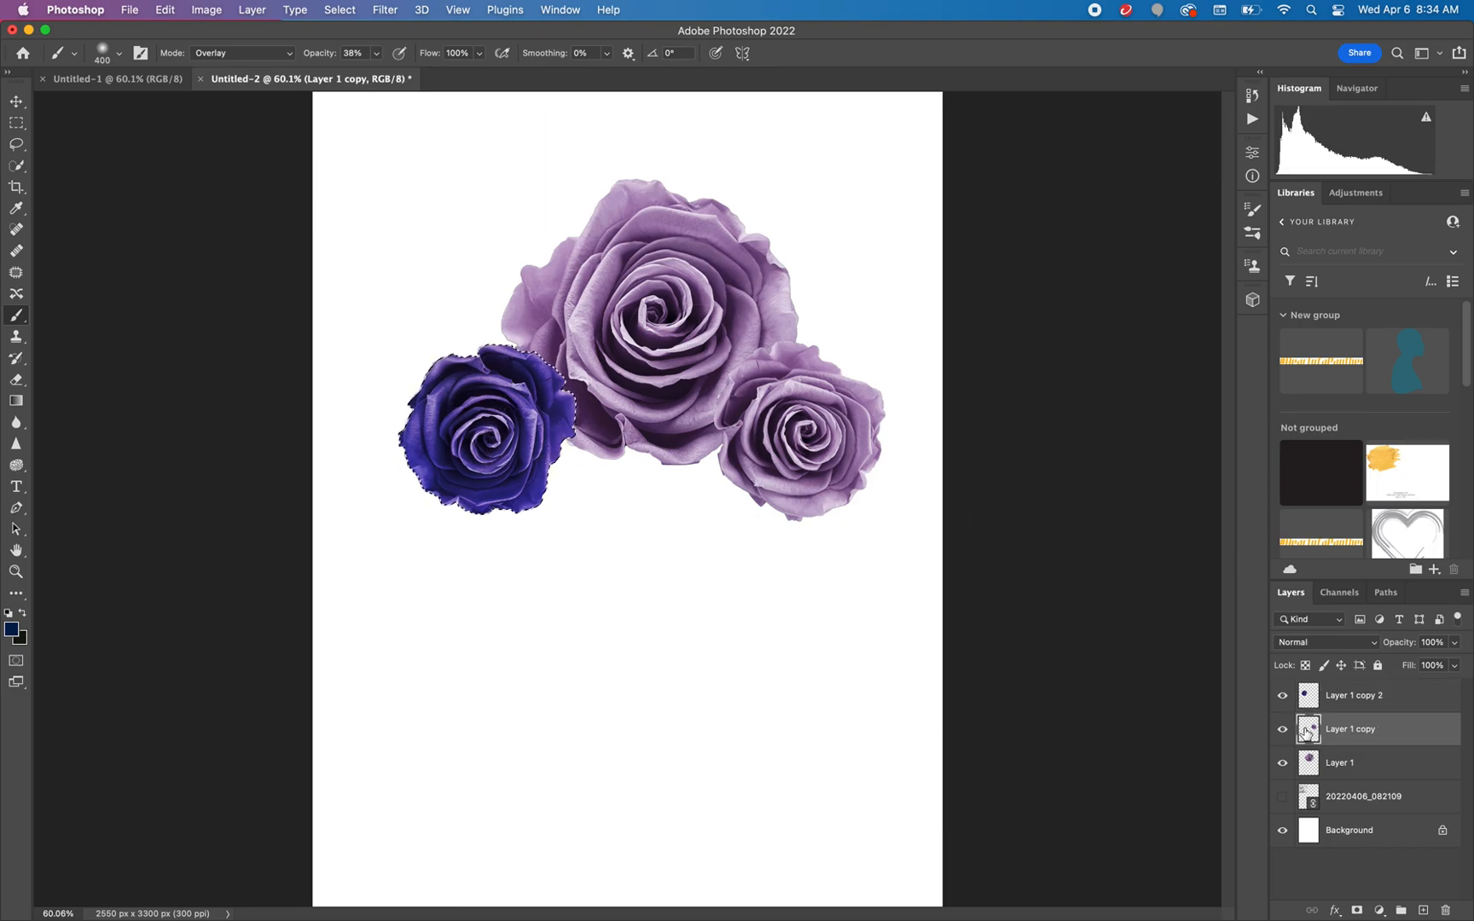
left_click(1308, 732, "super")
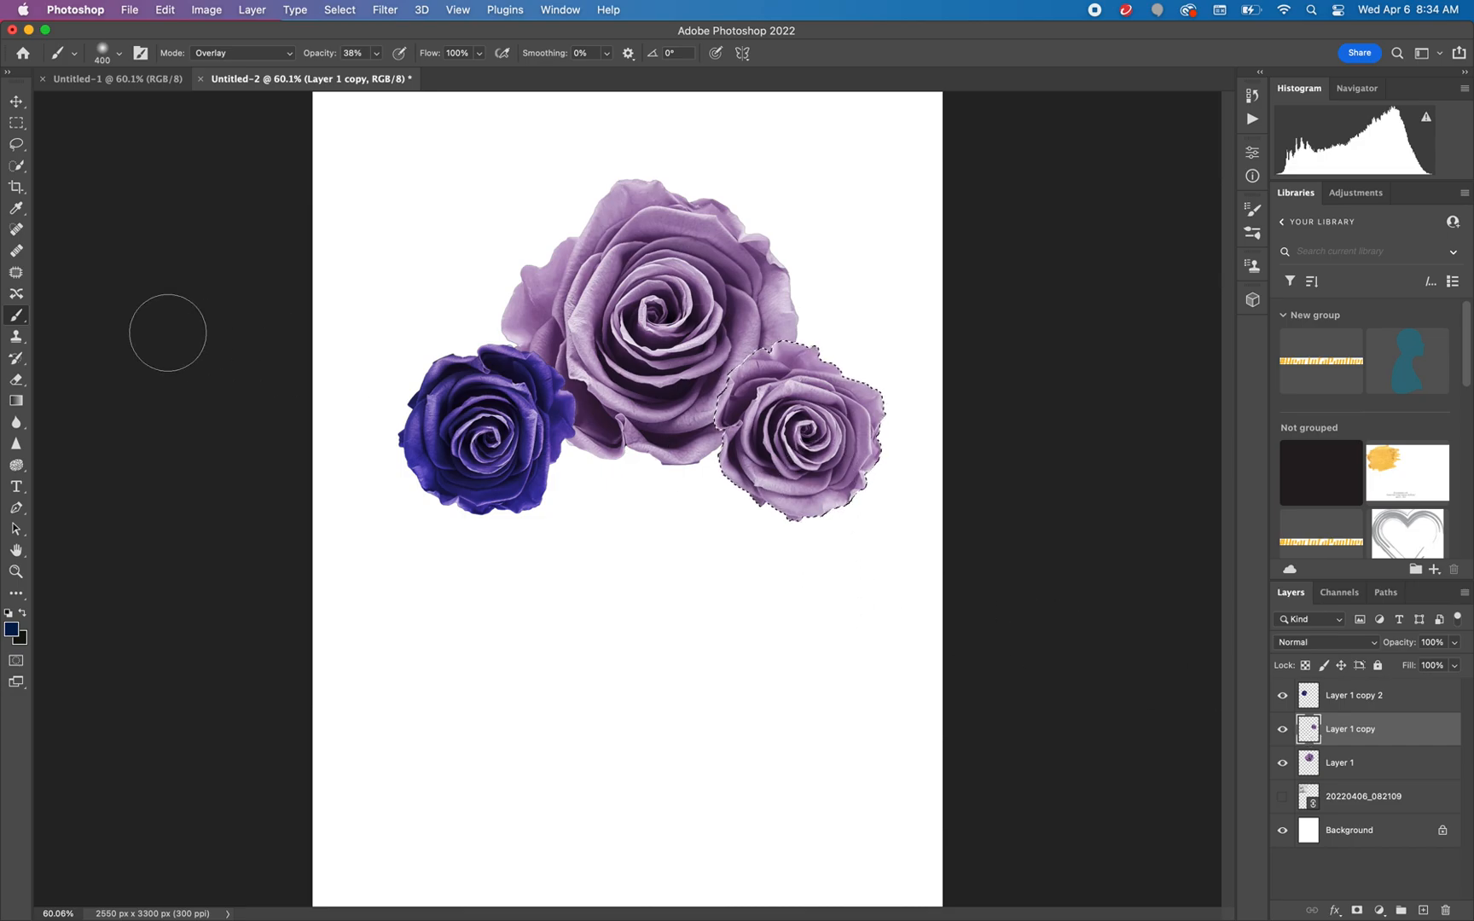
left_click(8, 630)
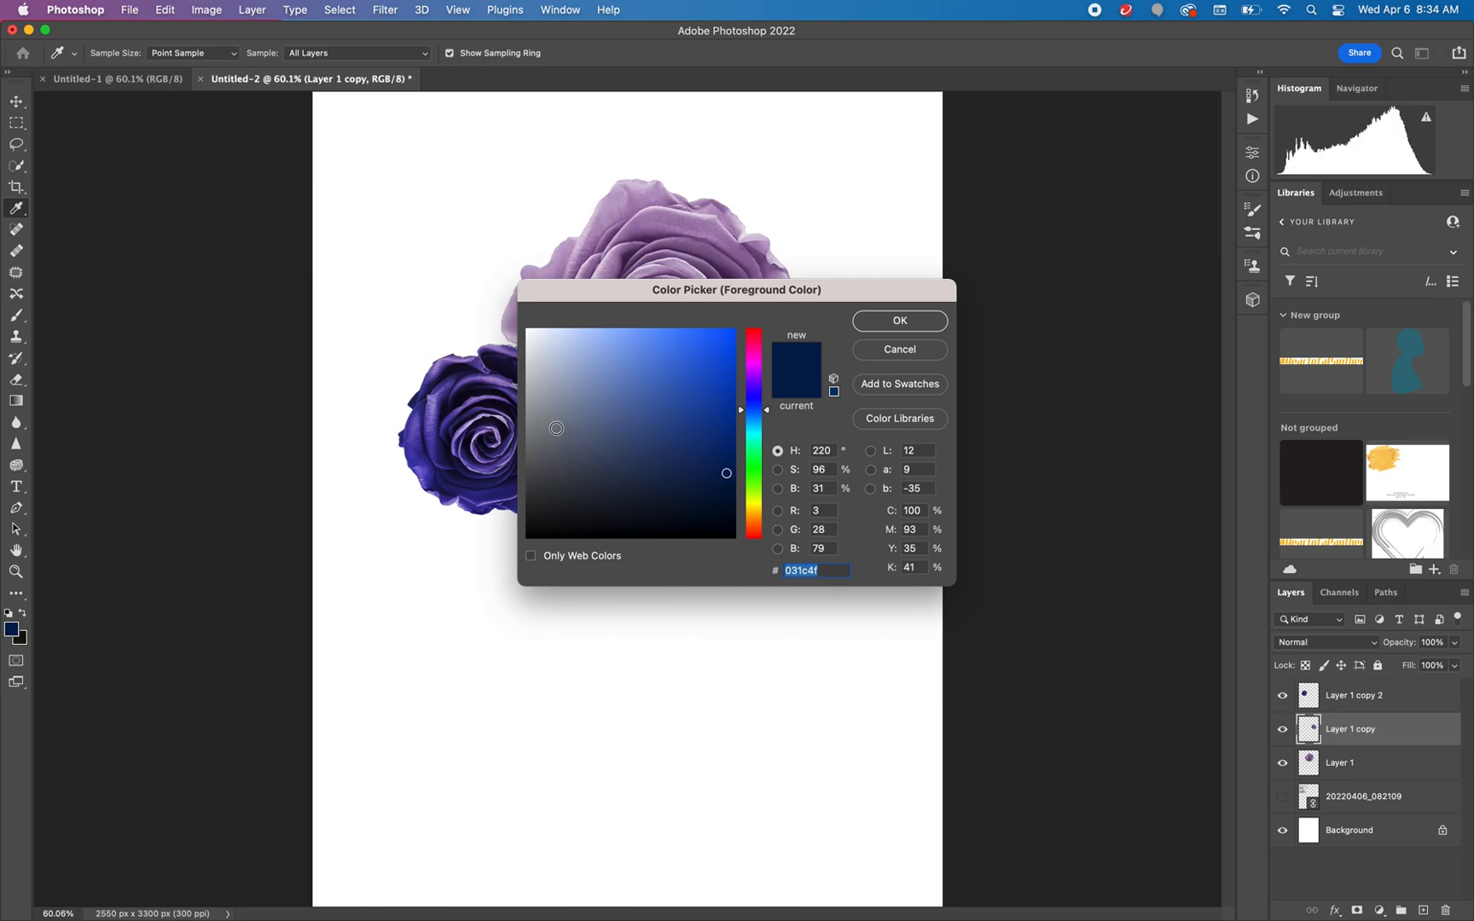
left_click(694, 337)
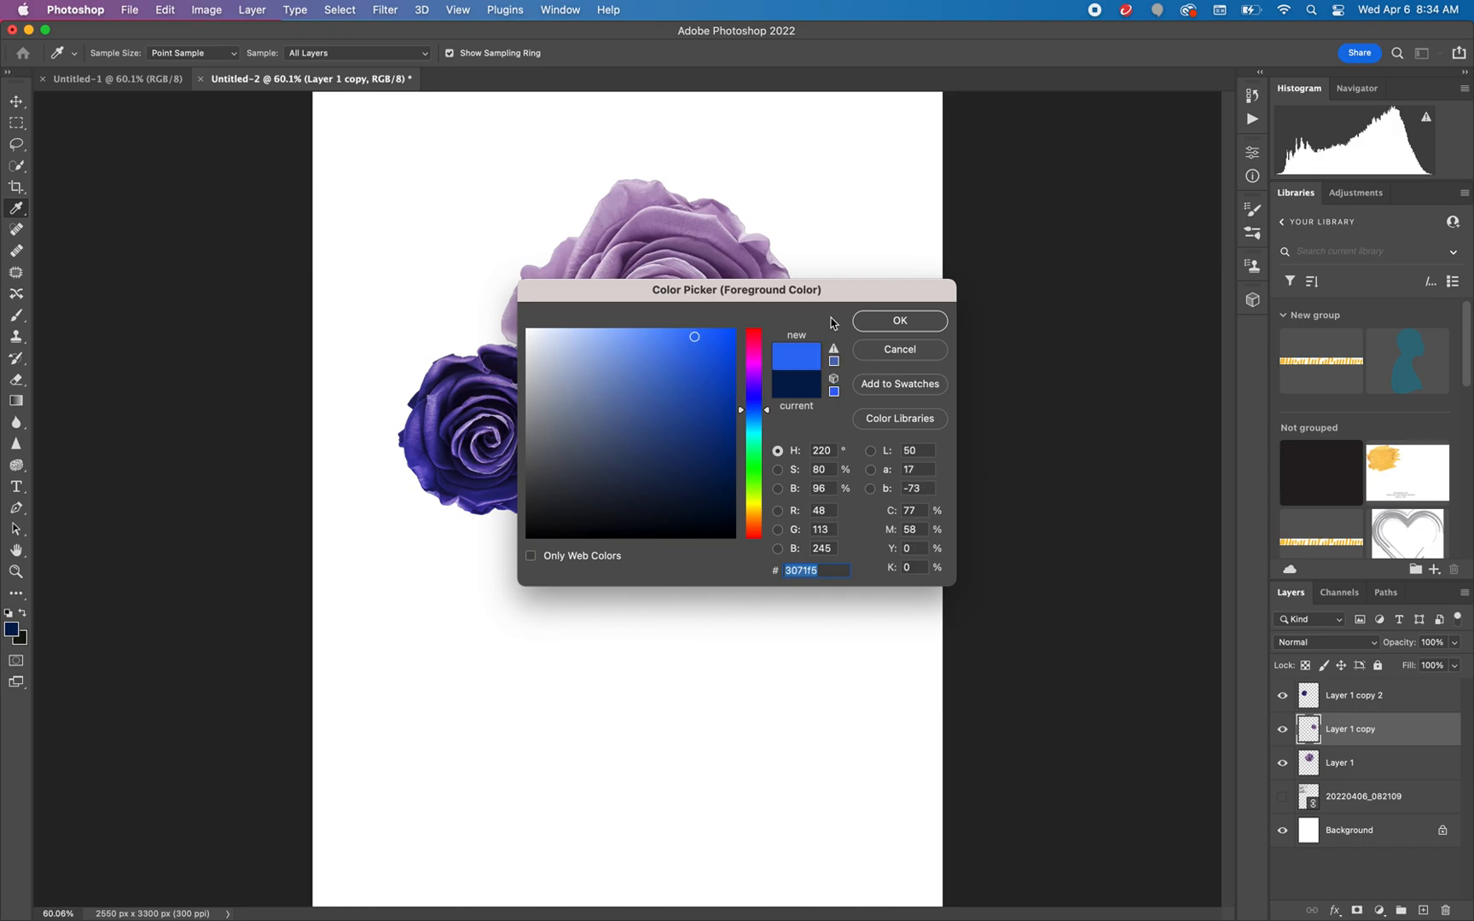
left_click(895, 321)
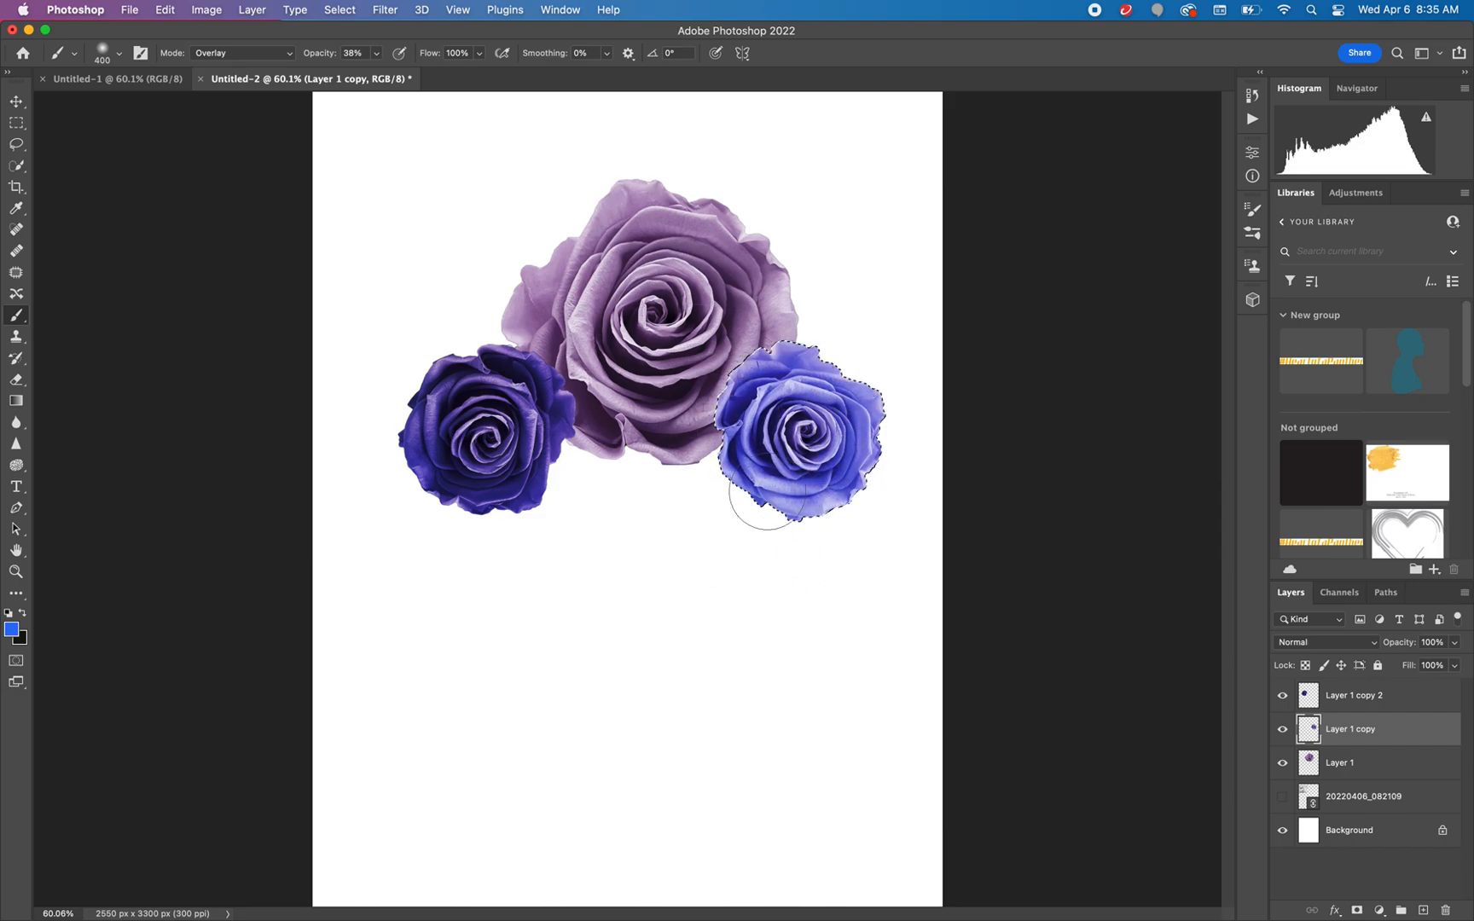
left_click_drag(795, 349, 895, 412)
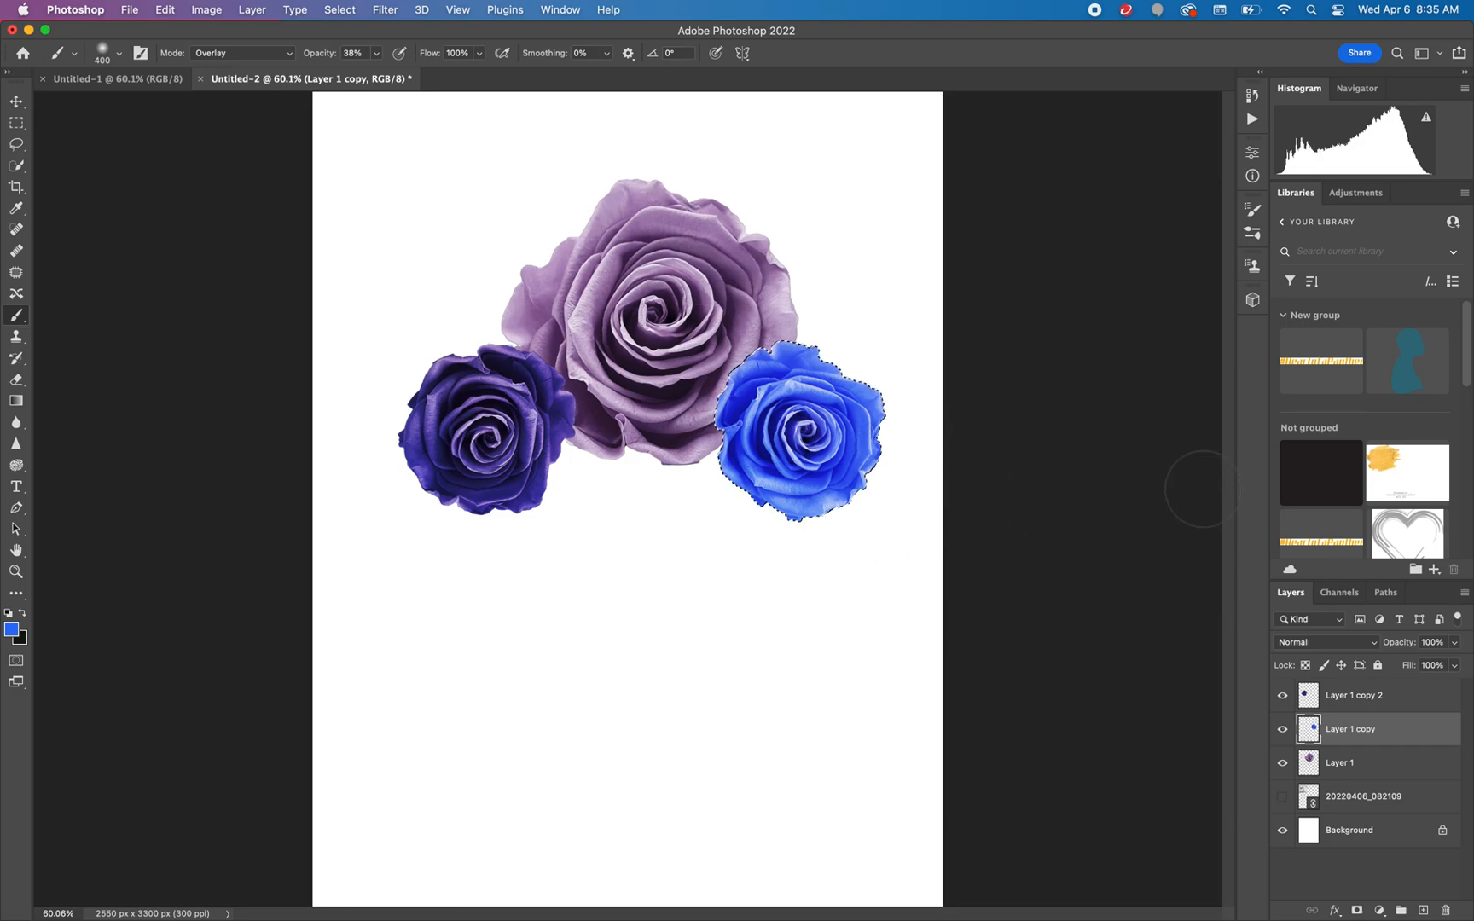
Select the large Layer 1 rose's outline and brush turquoise #50ffec over it in Overlay mode
left_click(1349, 764)
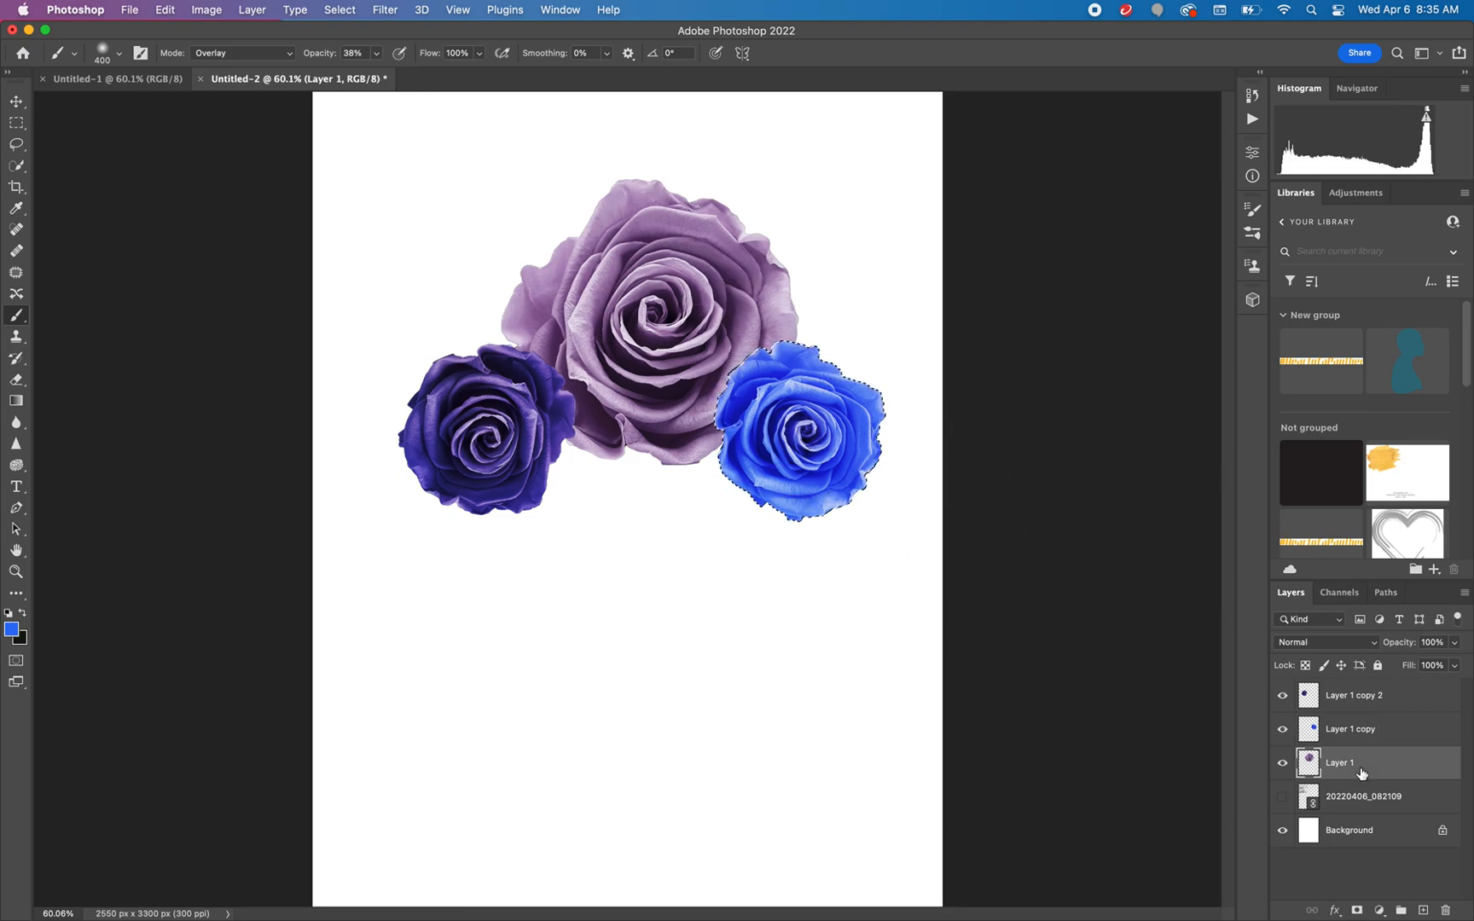
left_click(1309, 764, "super")
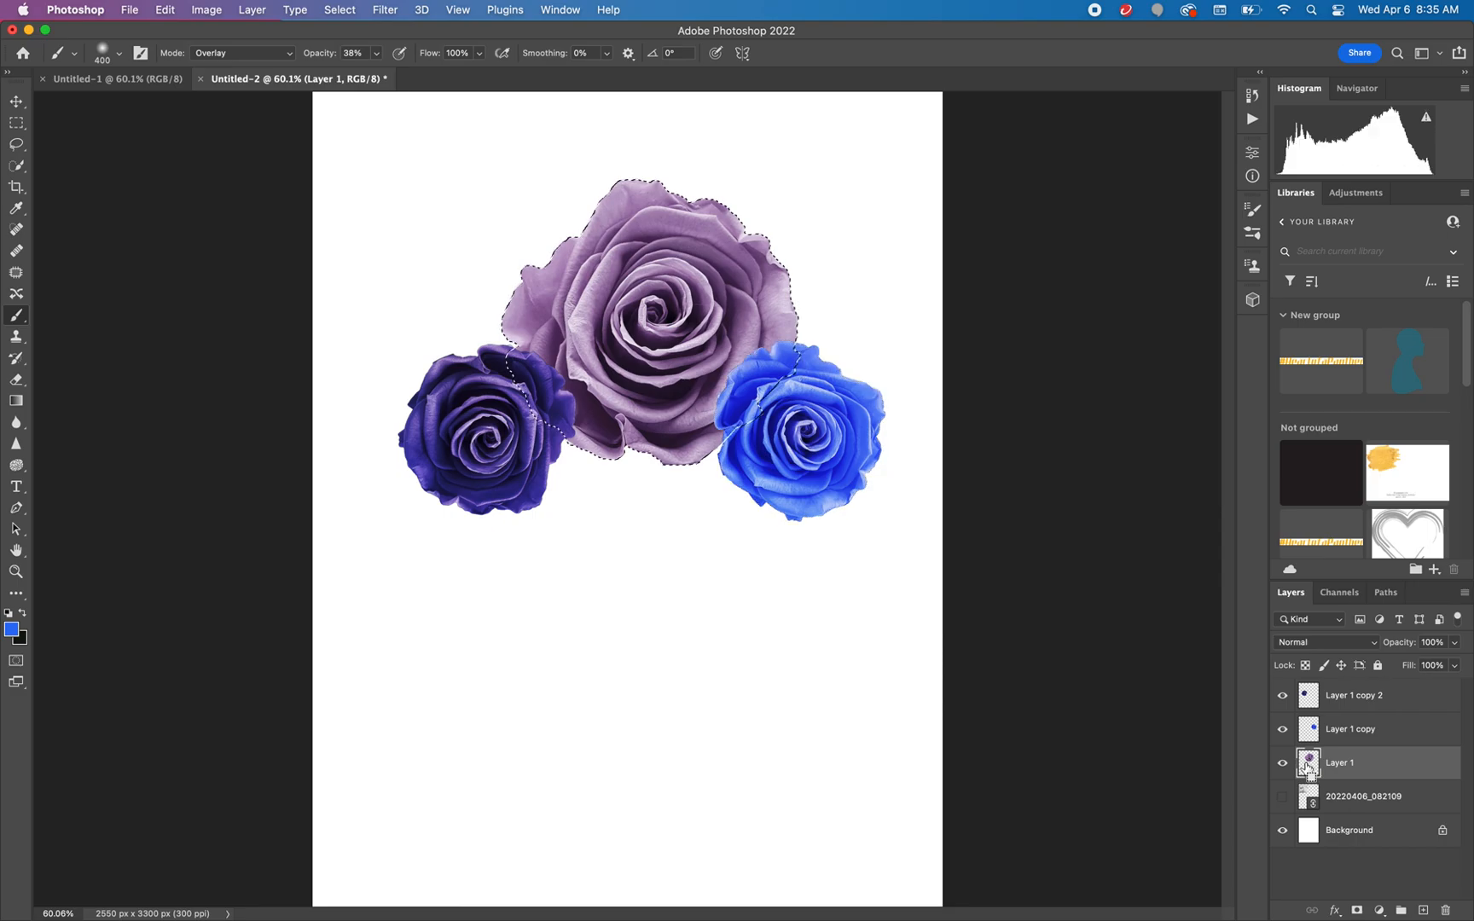
left_click(14, 626)
left_click(652, 336)
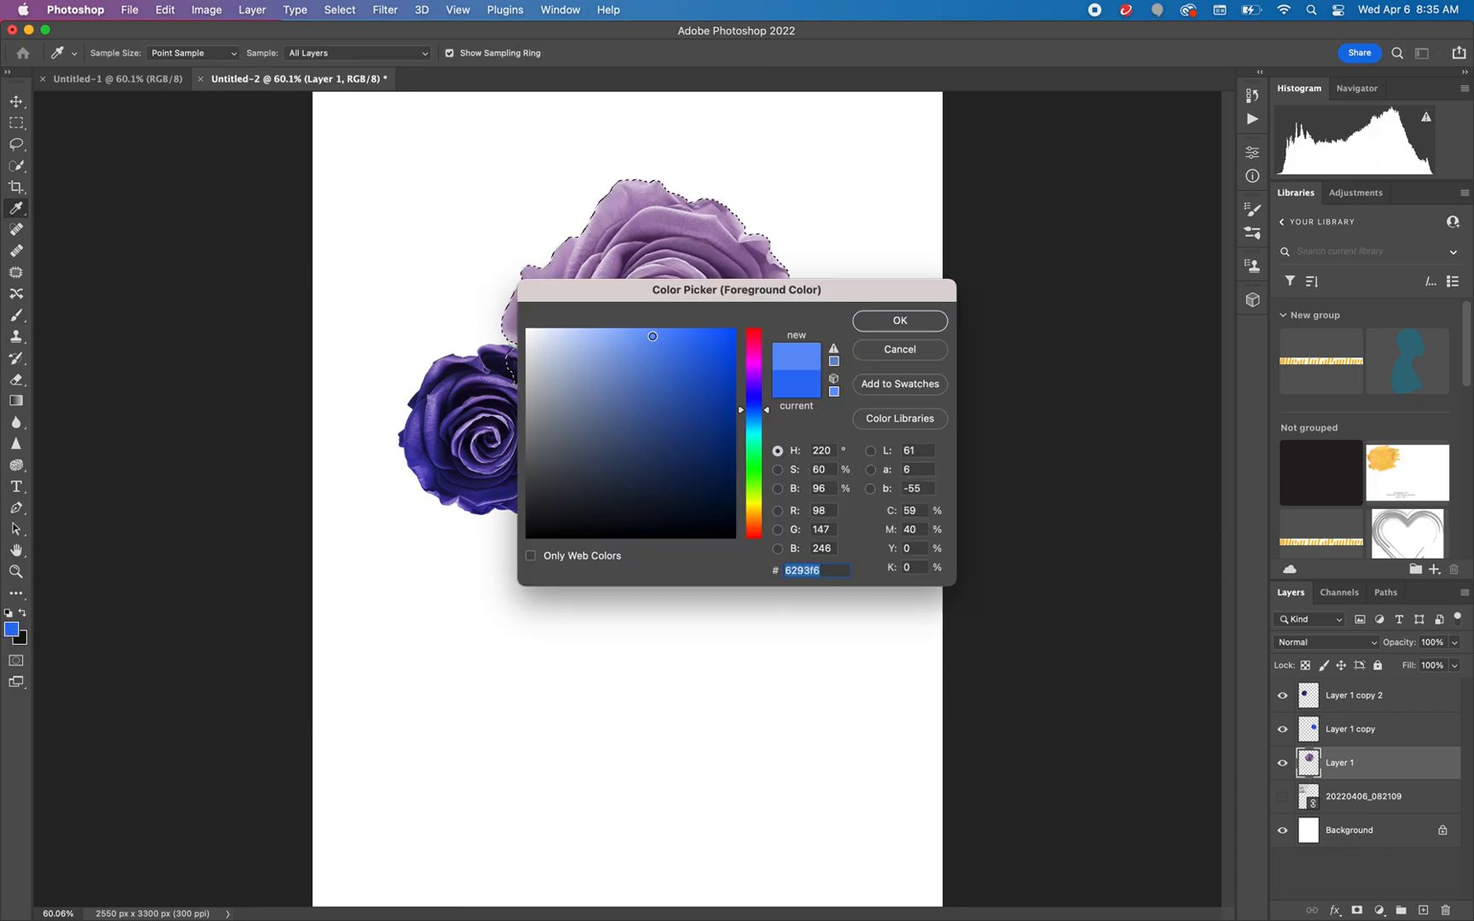
left_click(759, 437)
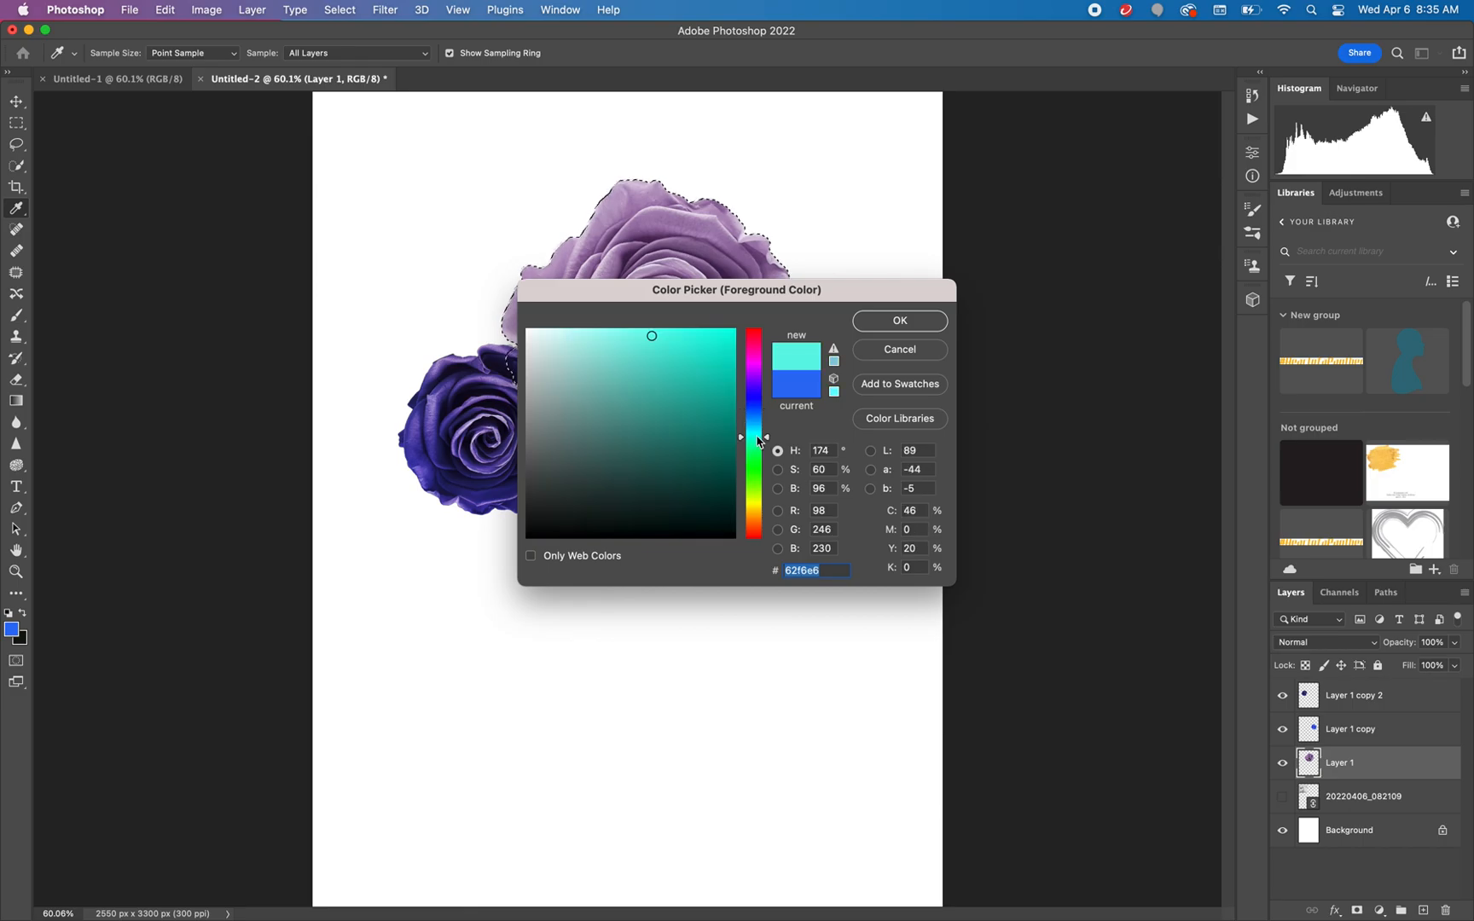
left_click(672, 330)
left_click(874, 320)
key("b")
mouse_move(631, 273)
left_mouse_down()
mouse_move(531, 300)
mouse_move(609, 303)
mouse_move(725, 218)
mouse_move(785, 349)
mouse_move(655, 418)
mouse_move(674, 444)
mouse_move(746, 315)
mouse_move(604, 354)
mouse_move(614, 418)
left_mouse_up()
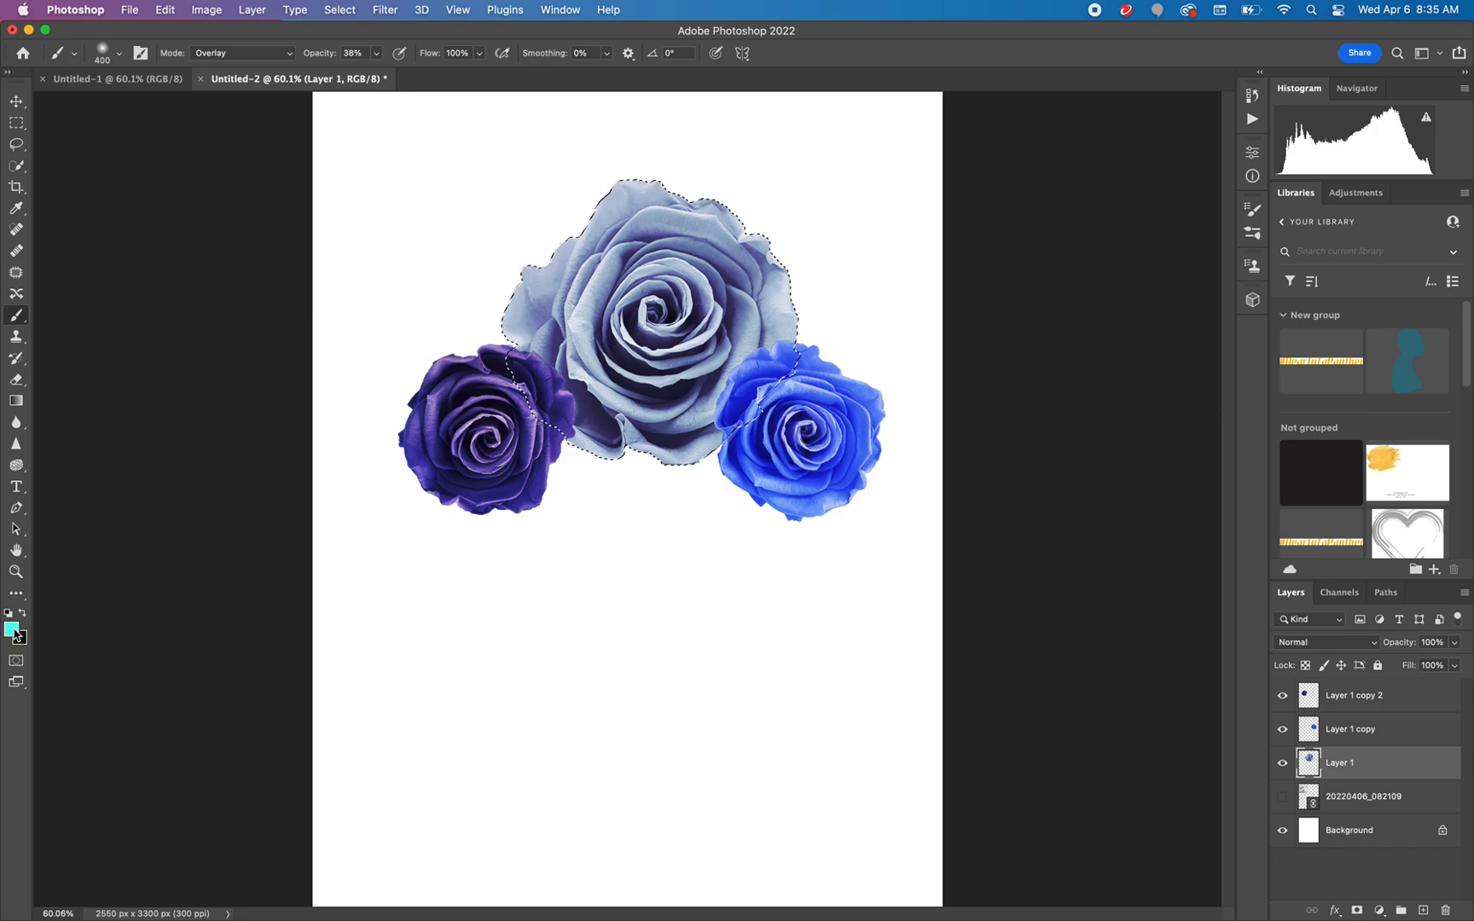
Brush more turquoise over the large rose in Soft Light mode, and clear the selection
left_click(243, 53)
left_click(220, 69)
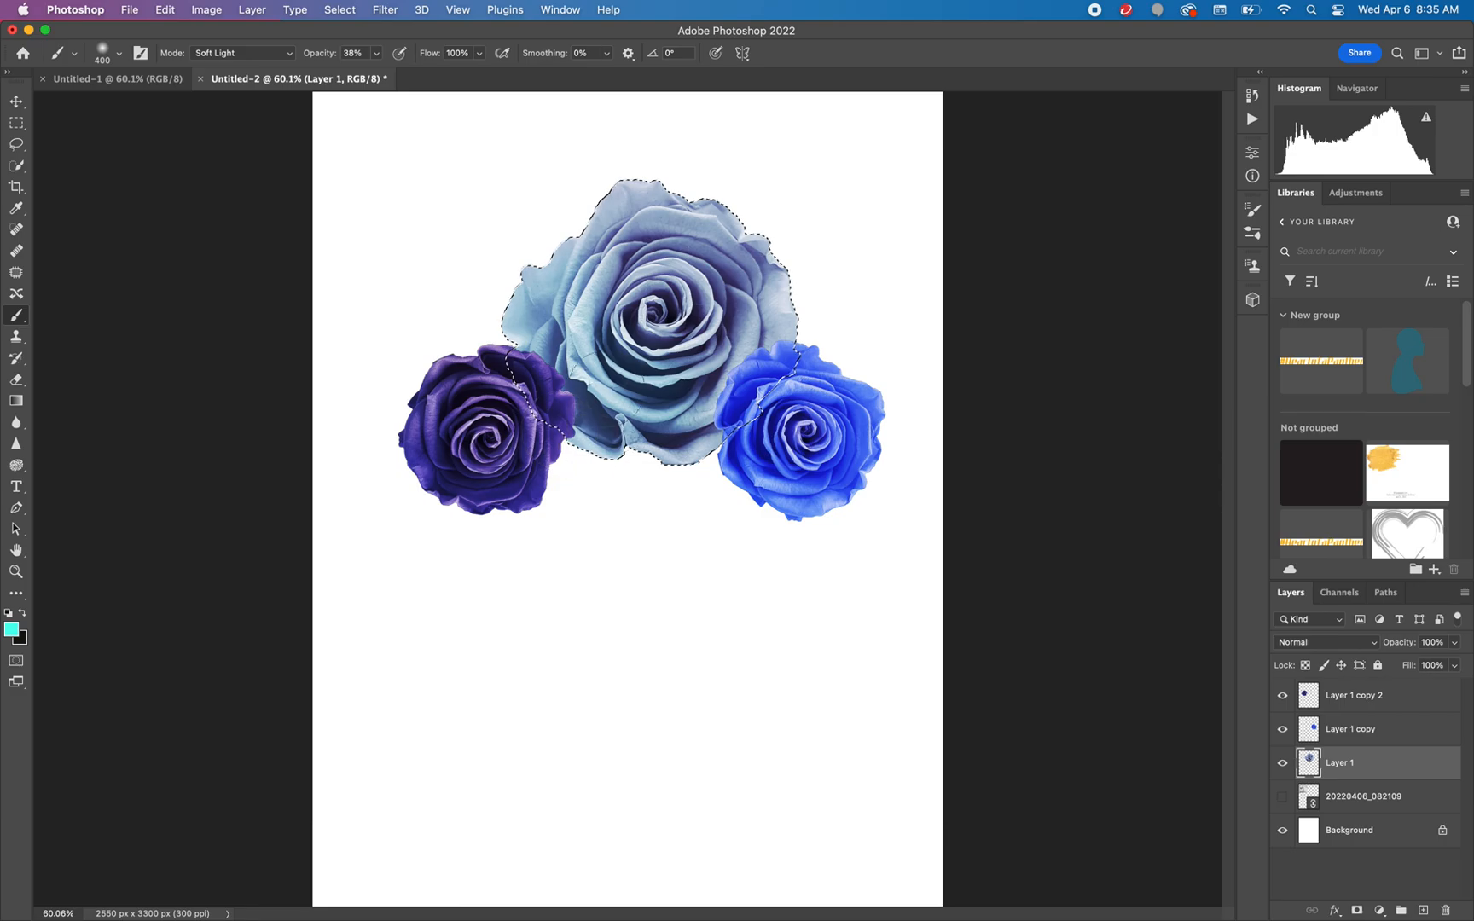
mouse_move(715, 219)
left_mouse_down()
mouse_move(664, 468)
mouse_move(602, 200)
mouse_move(659, 427)
mouse_move(705, 421)
left_mouse_up()
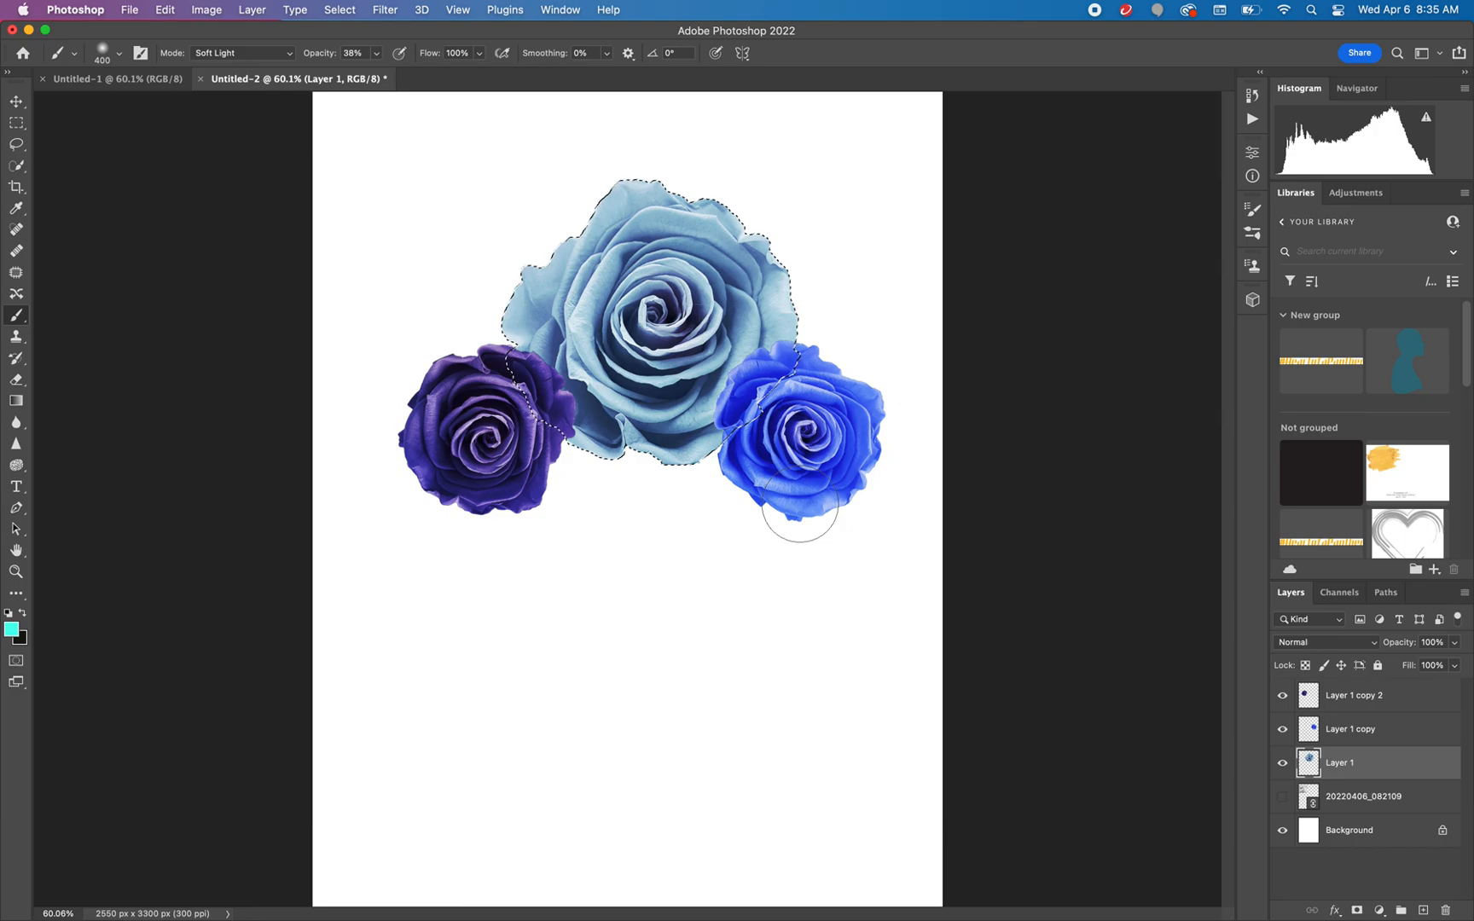
key("super+d")
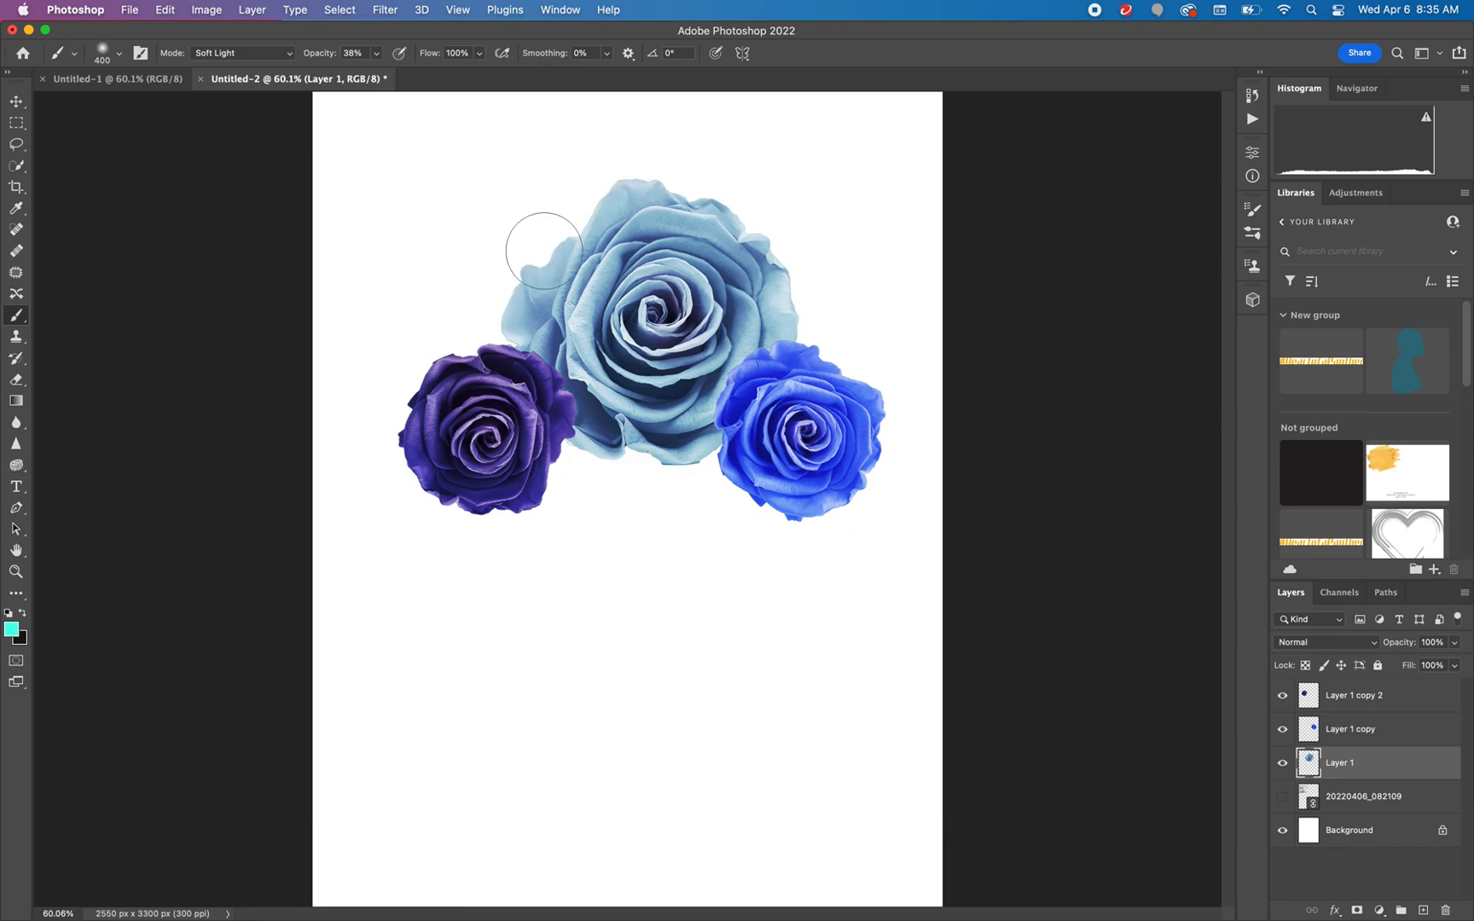
Move the three roses toward the top of the page, with the small ones overlapping the large rose's lower sides
left_click(16, 101)
left_click_drag(698, 392, 675, 358)
left_click_drag(783, 447, 761, 373)
left_click_drag(505, 460, 519, 418)
left_click_drag(653, 292, 637, 251)
left_click_drag(772, 357, 742, 366)
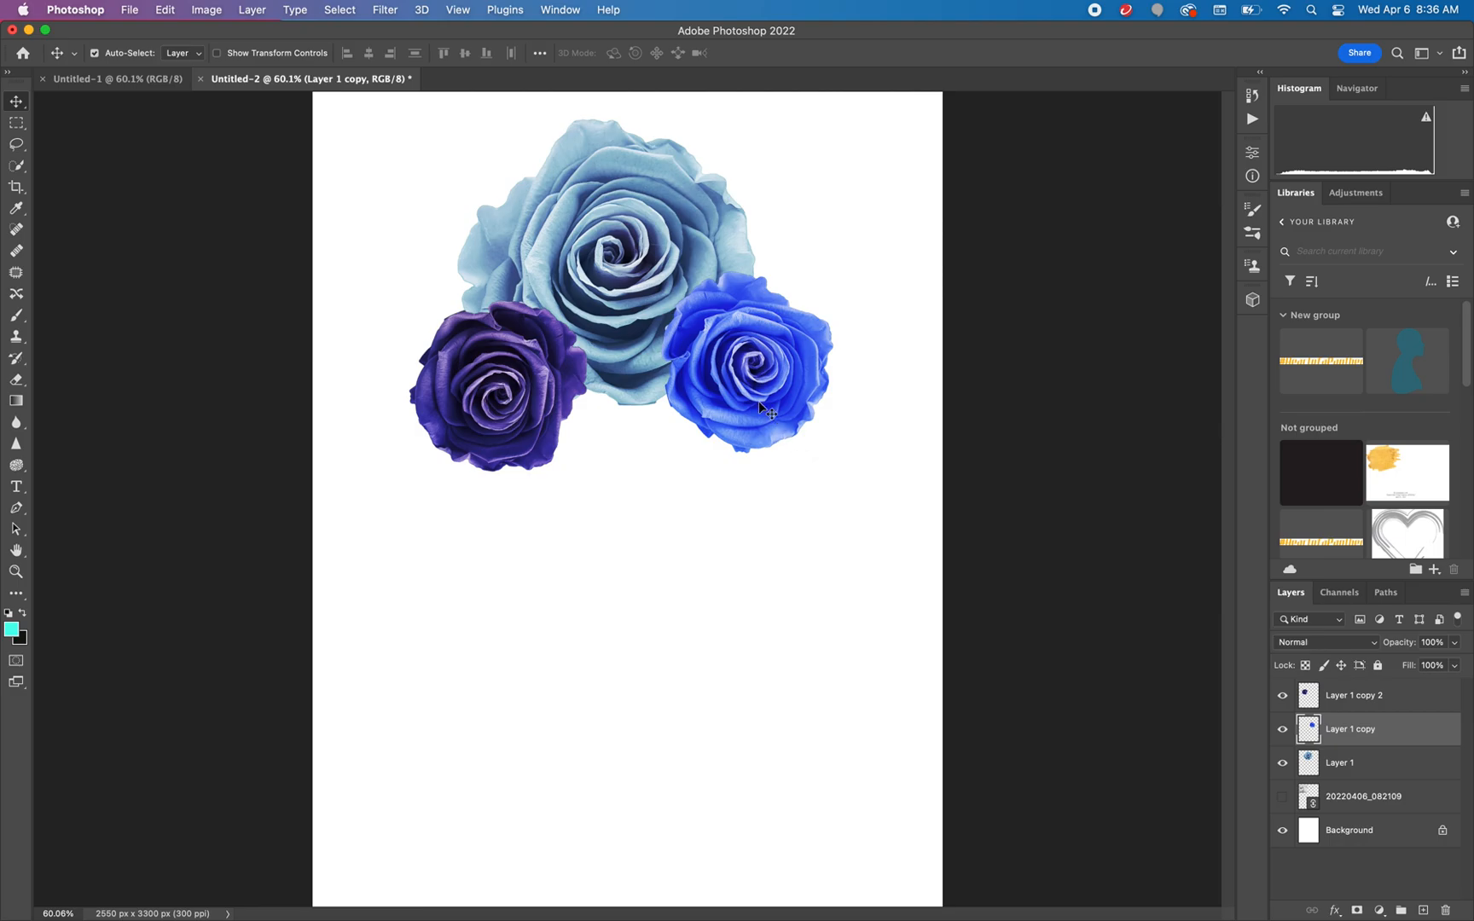
left_click_drag(748, 369, 775, 339)
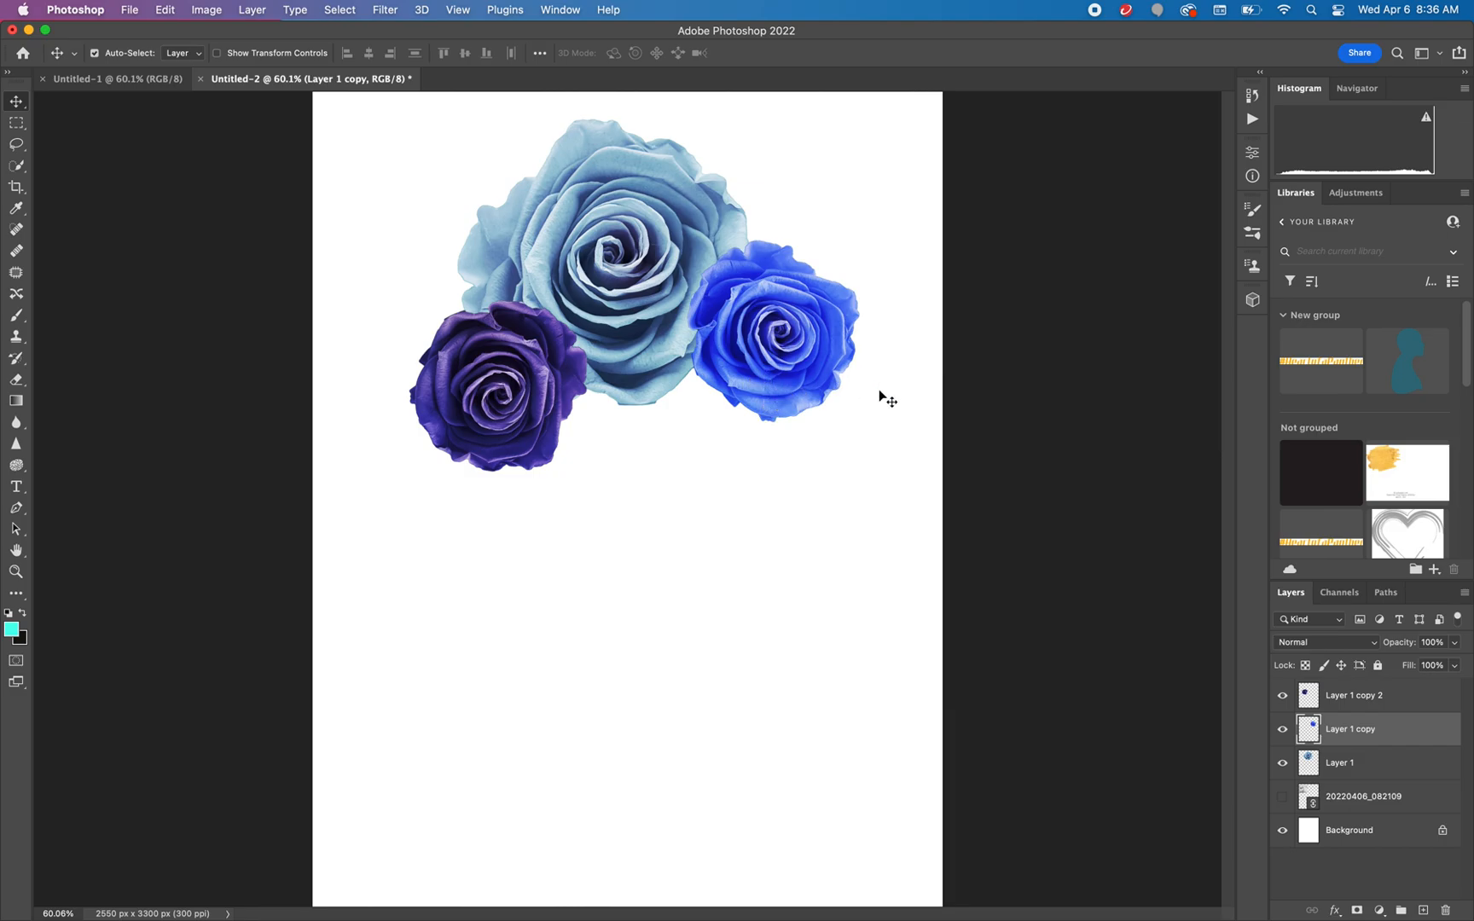
Duplicate the bright blue rose, scale the copy to about 193.57% below the other roses, and stack its layer beneath Layer 1
key("super+j")
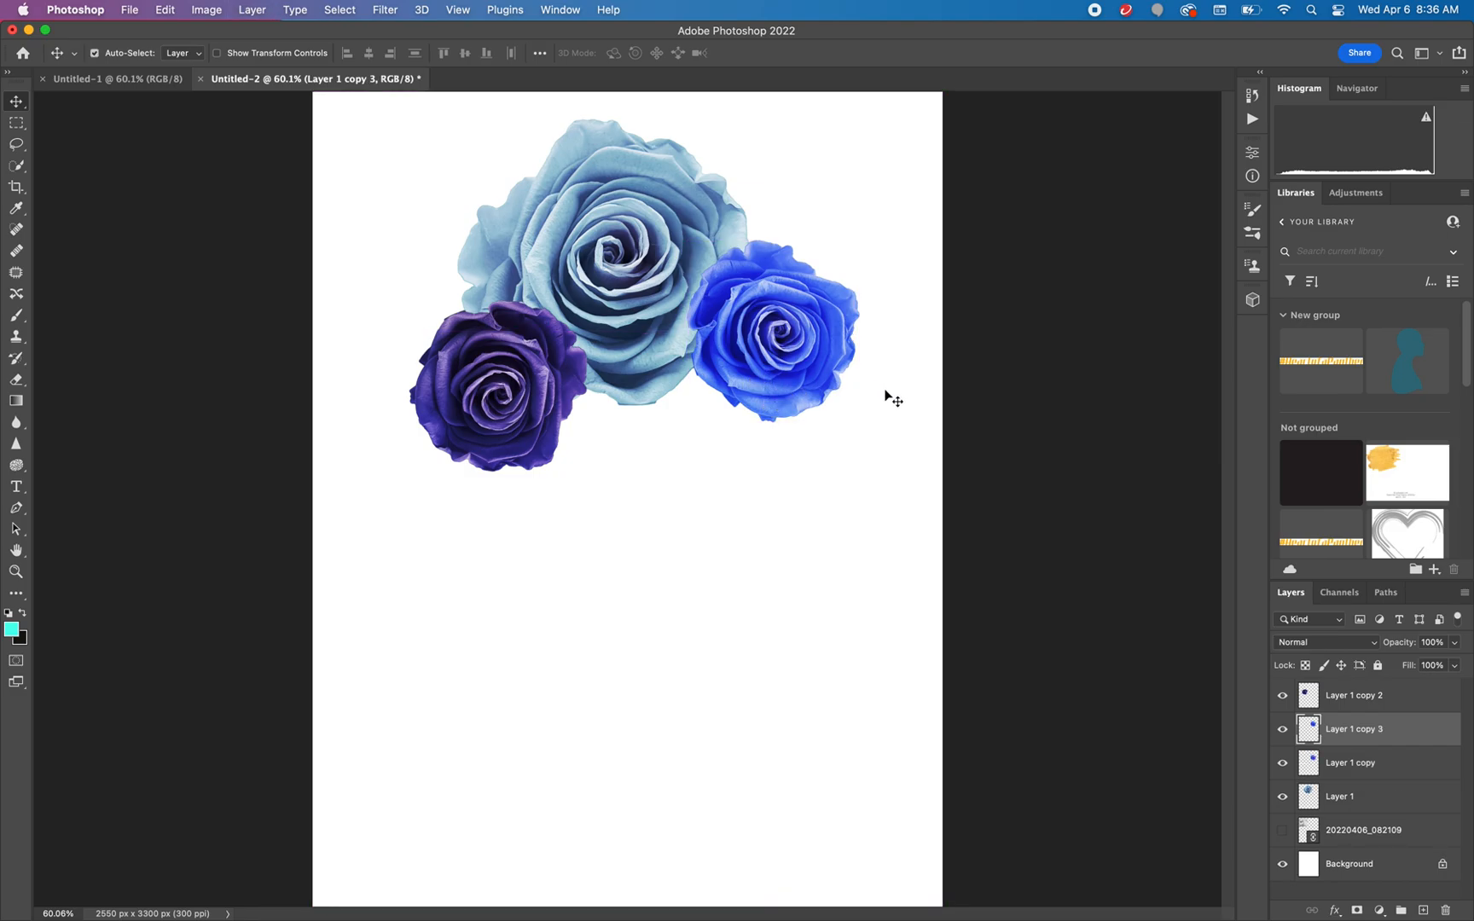
left_click_drag(776, 342, 685, 464)
key("super+t")
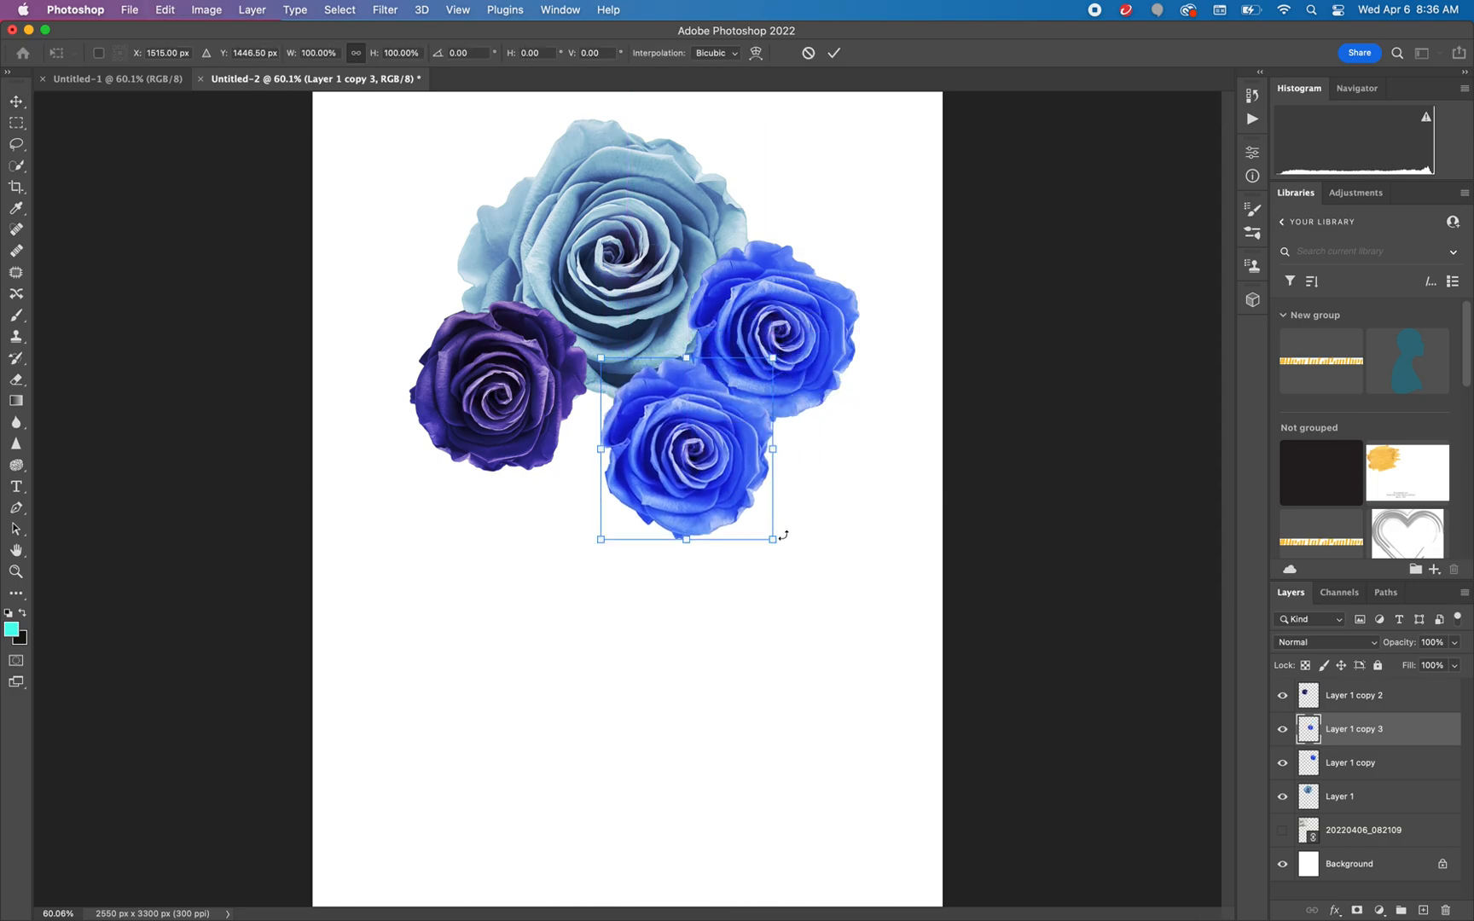
left_click_drag(772, 541, 974, 672)
left_click_drag(783, 578, 670, 519)
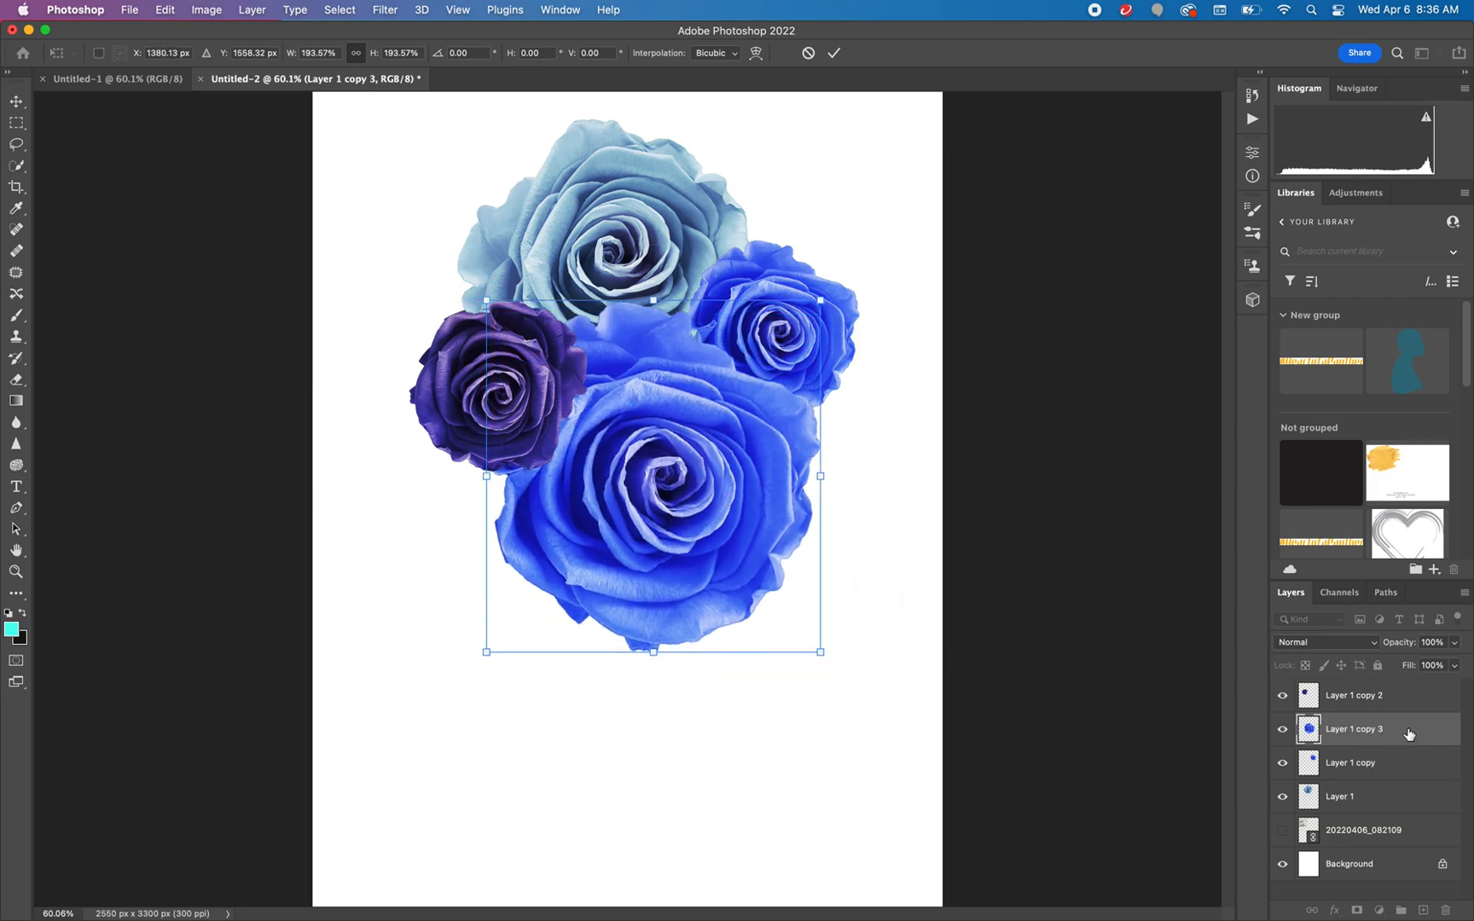
left_click_drag(1417, 733, 1415, 807)
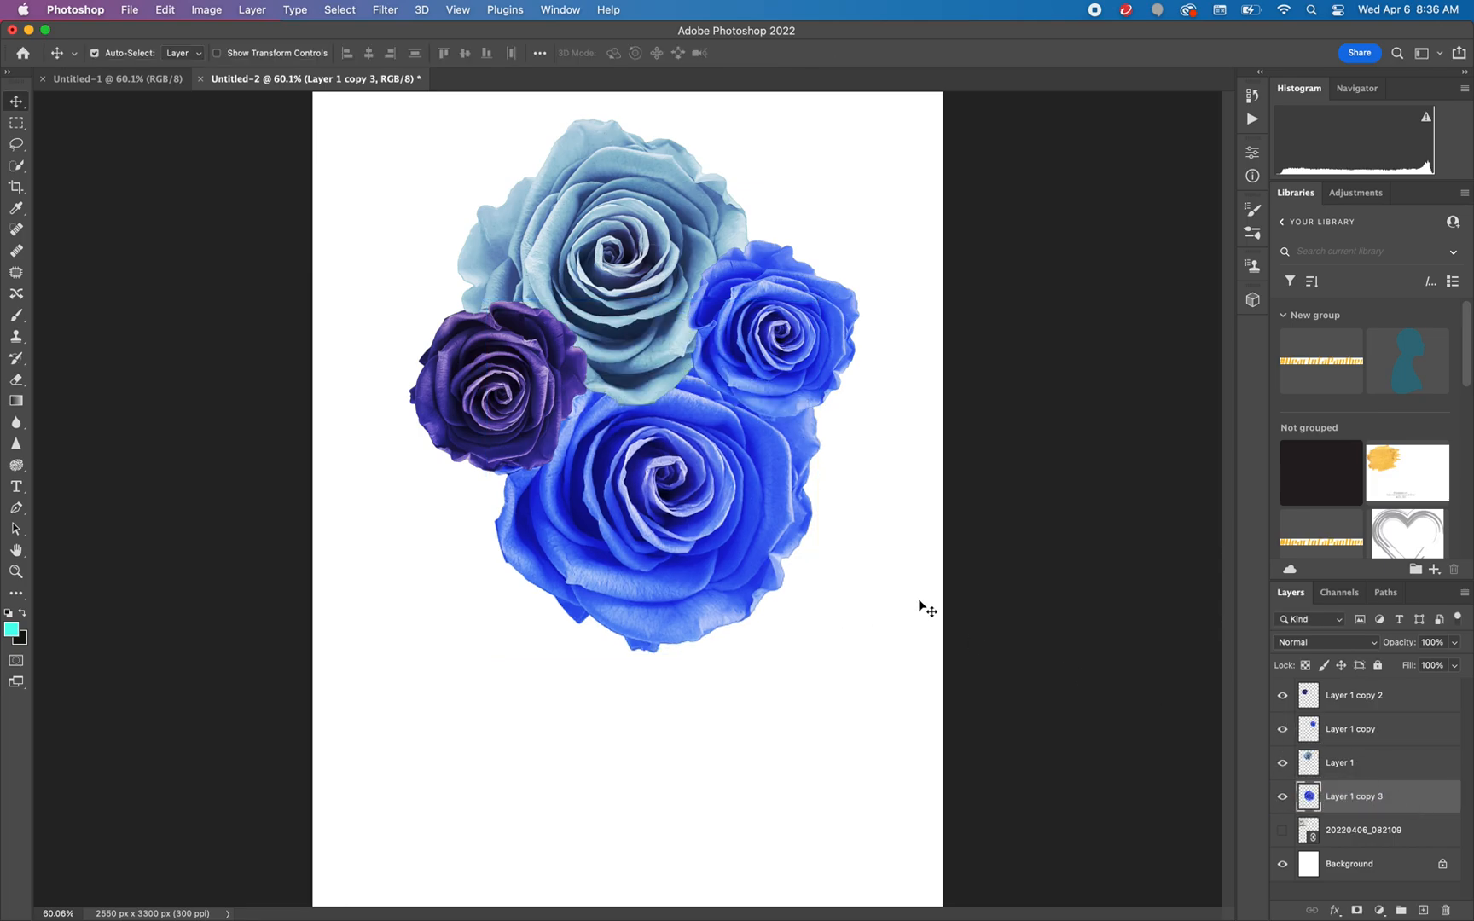
Move the Layer 1 copy 3 layer above Layer 1 and load the large blue rose's outline as a selection
mouse_move(1407, 794)
left_mouse_down()
mouse_move(1417, 730)
mouse_move(1417, 774)
left_mouse_up()
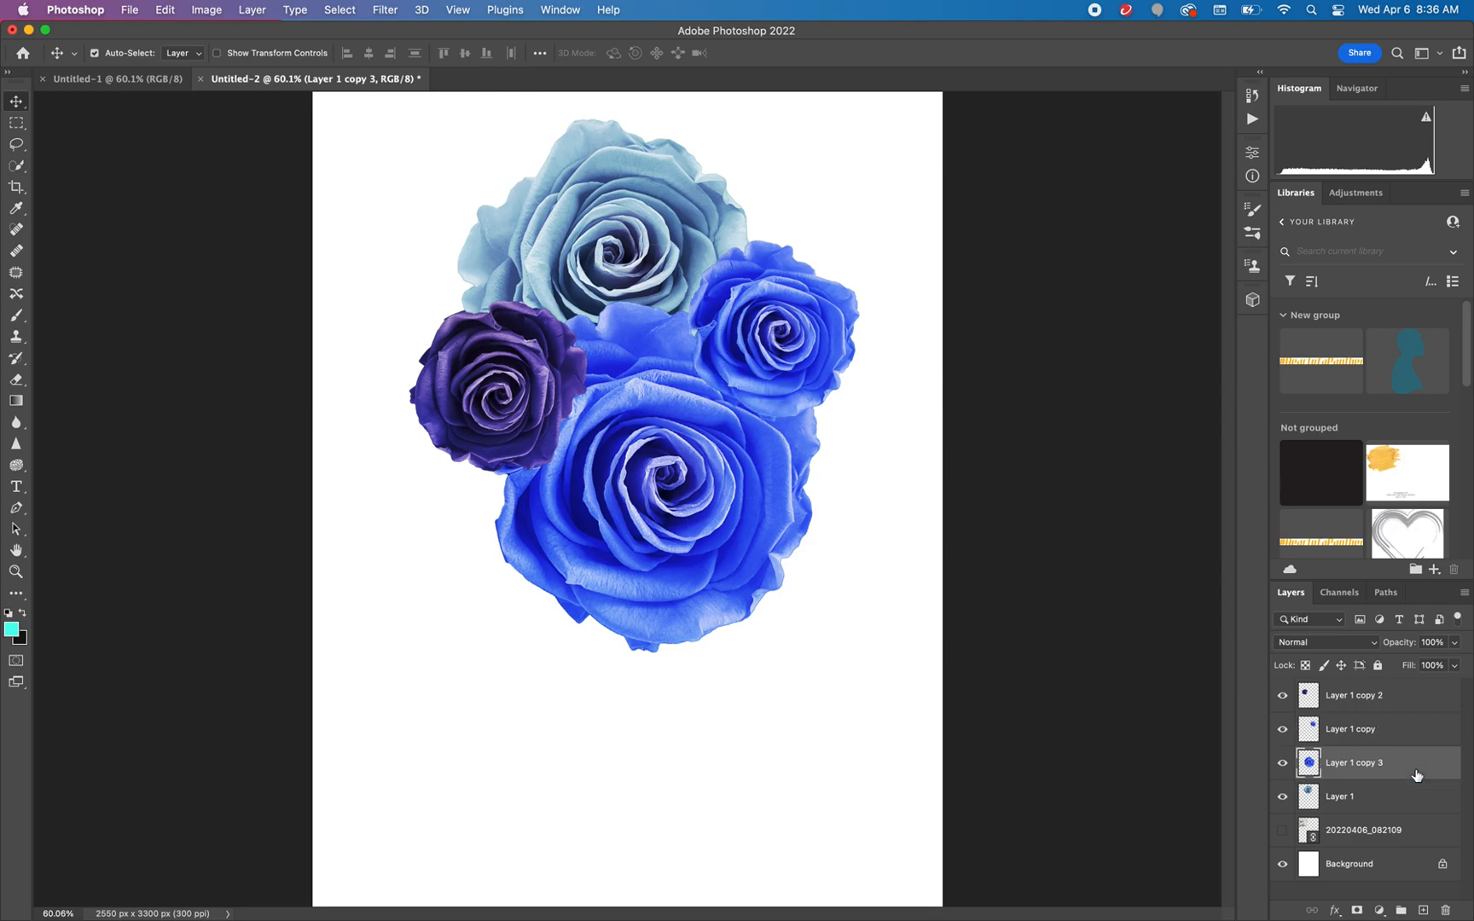
left_click(1312, 800)
left_click(1282, 796)
left_click(1284, 796)
left_click(1361, 763)
left_click(1282, 763)
left_click(1283, 763)
left_click(1310, 763, "super")
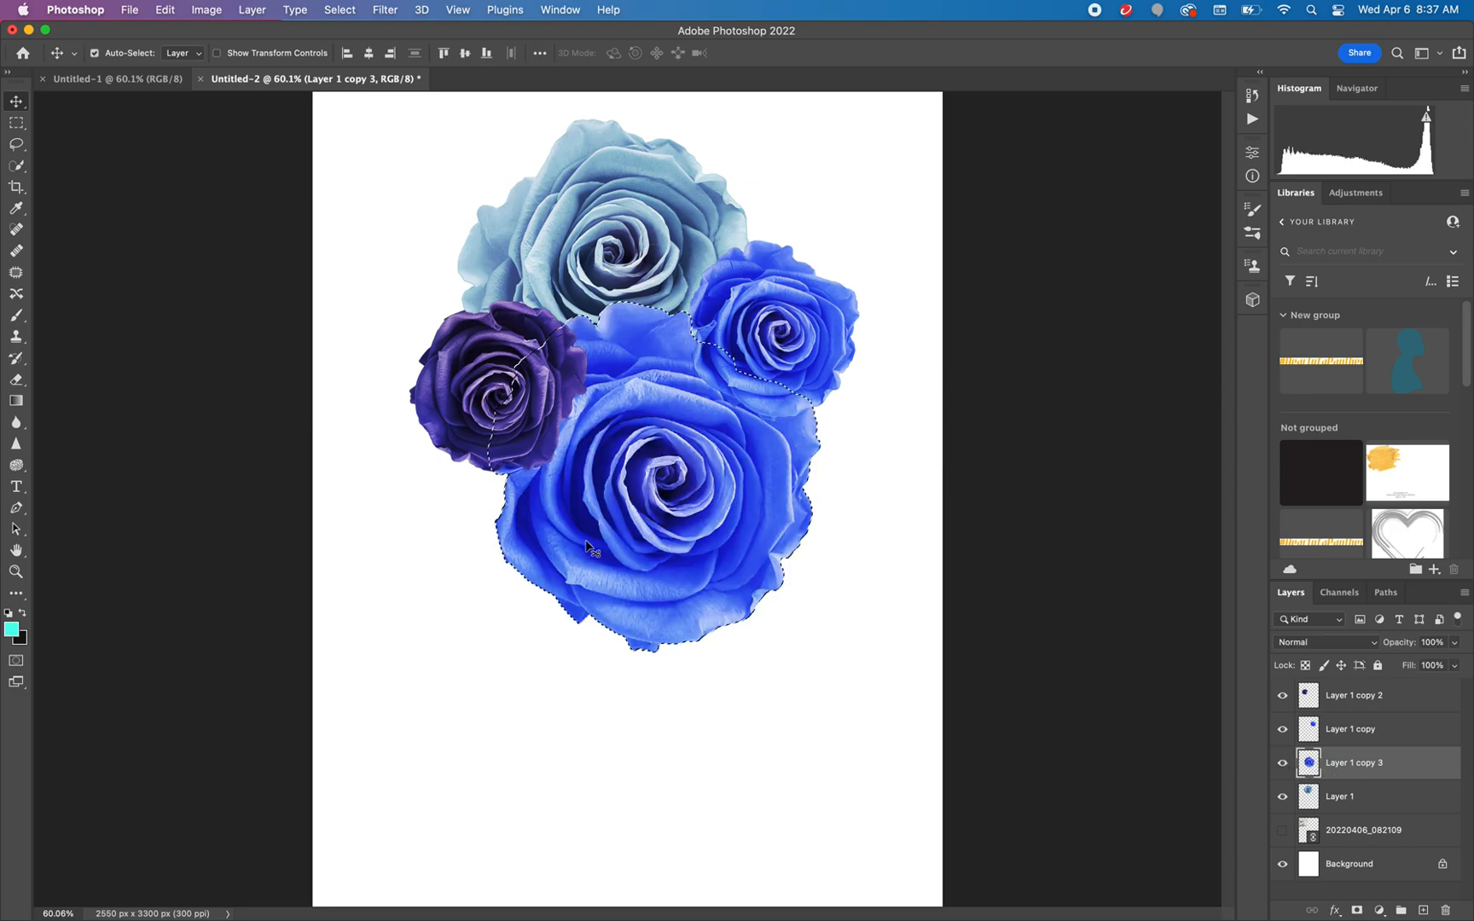
Set the foreground colour to dark green and brush it over the large blue rose in Soft Light mode at 38% opacity
left_click(13, 632)
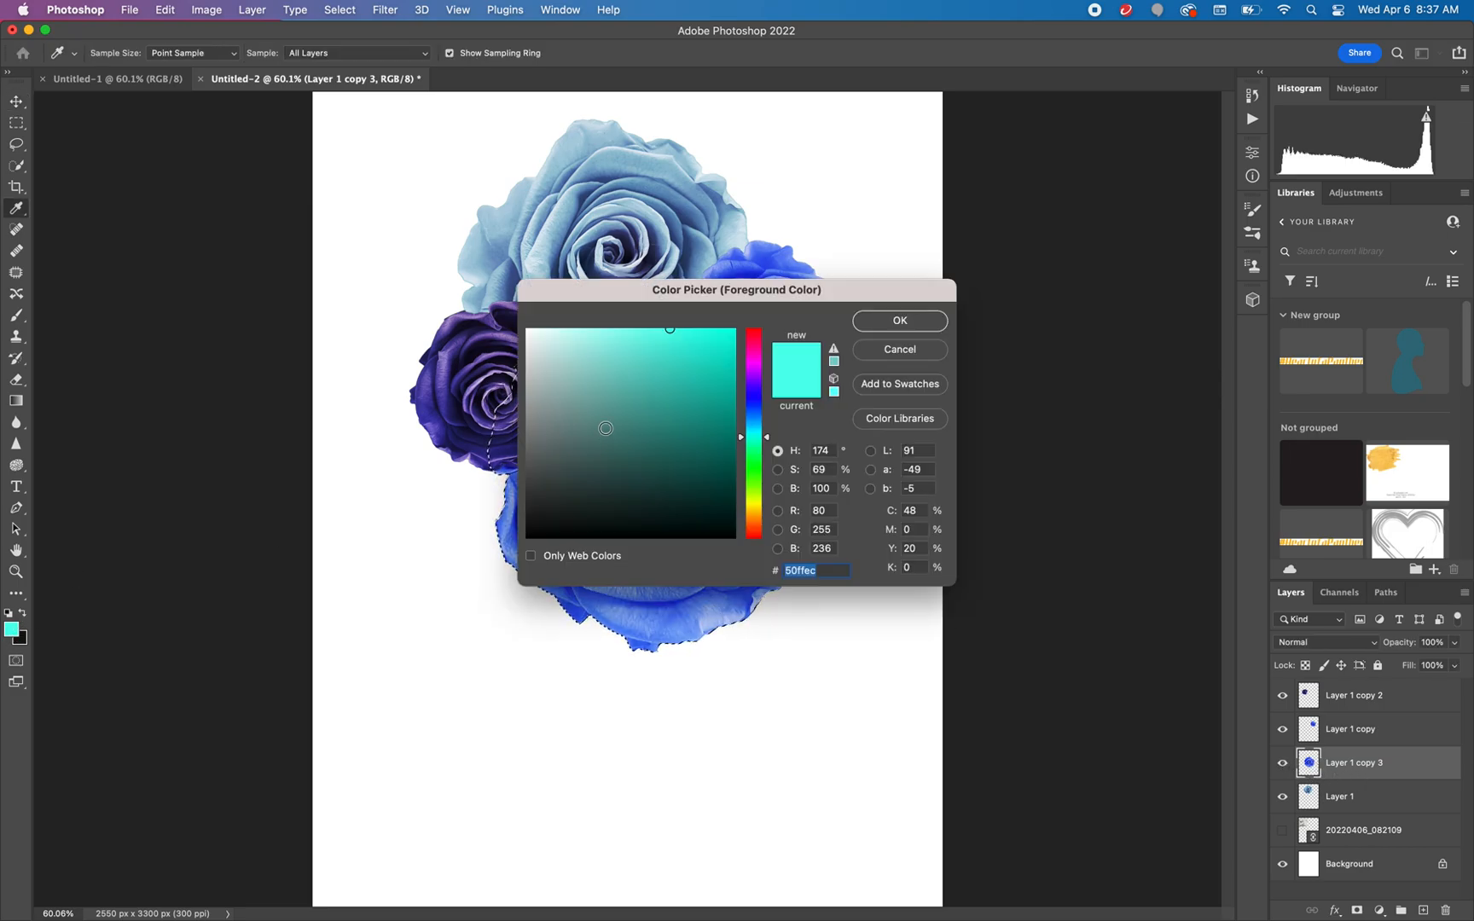
left_click(755, 472)
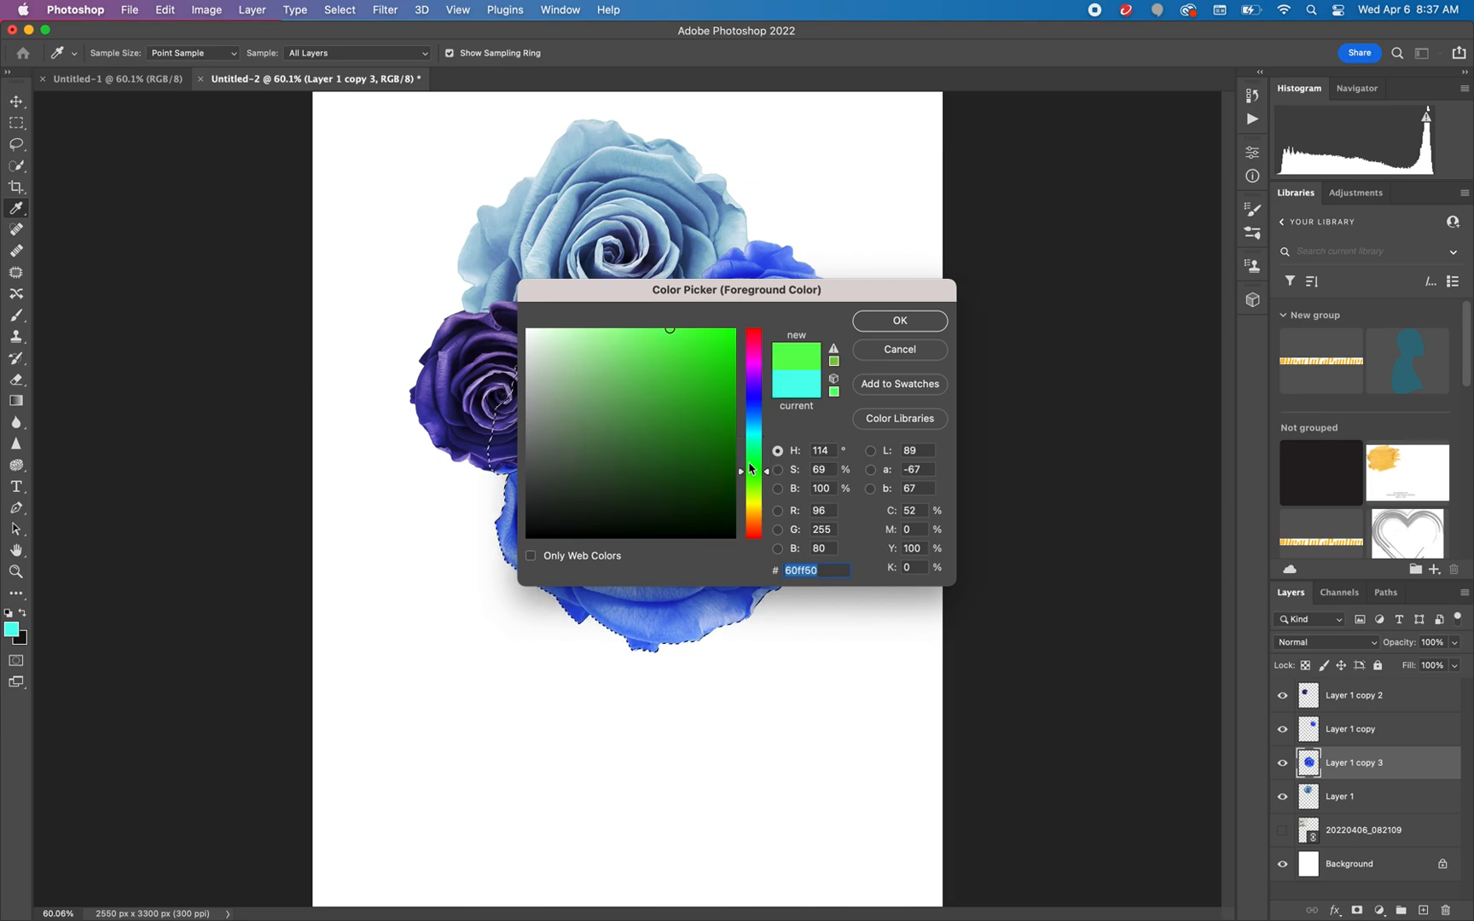
left_click(730, 433)
left_click(899, 322)
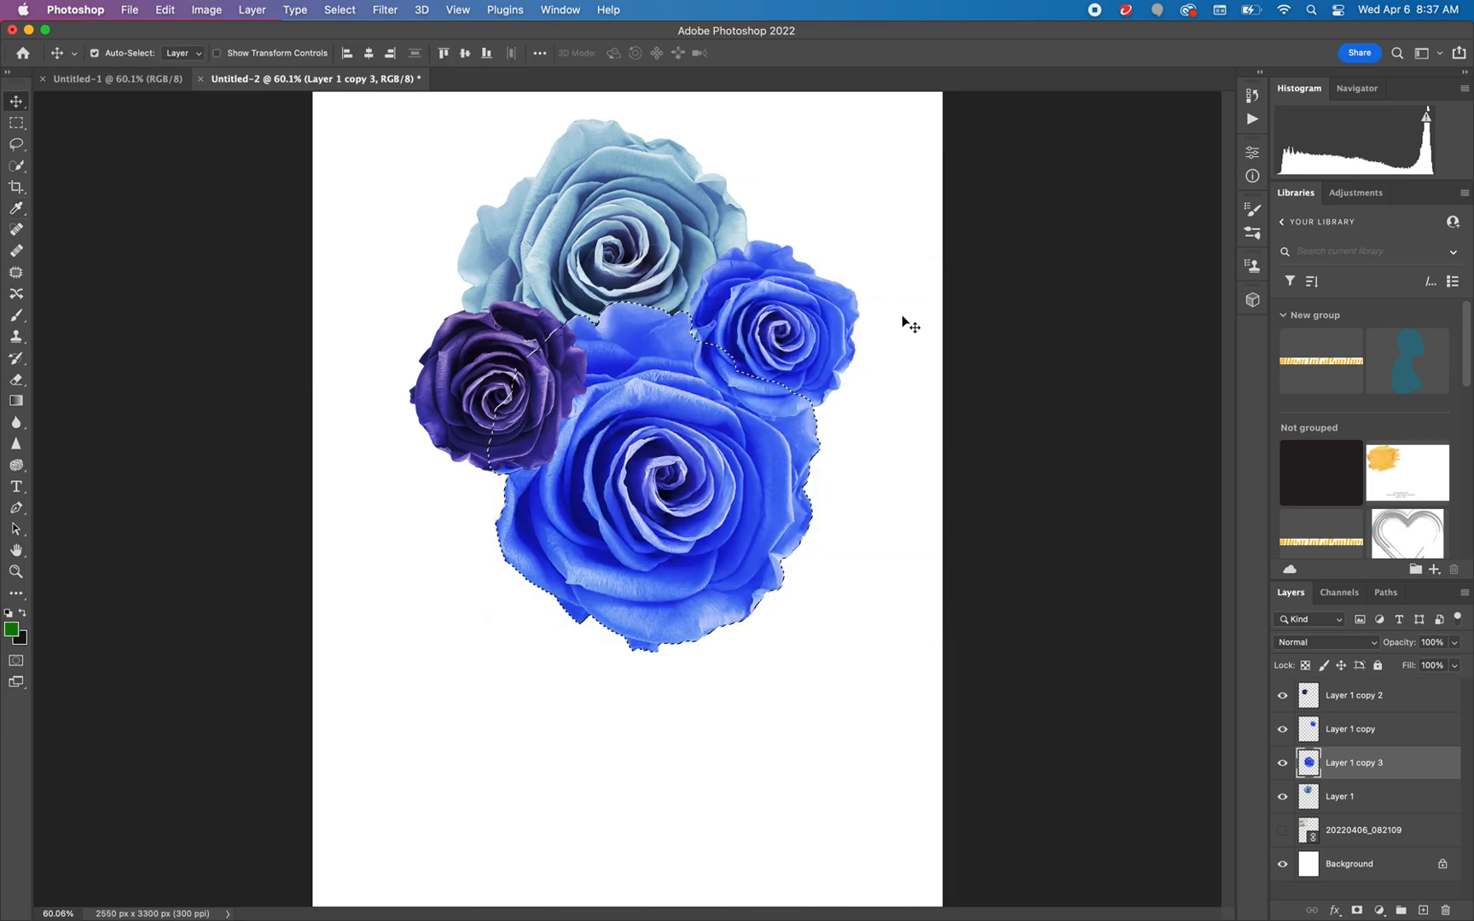
key("b")
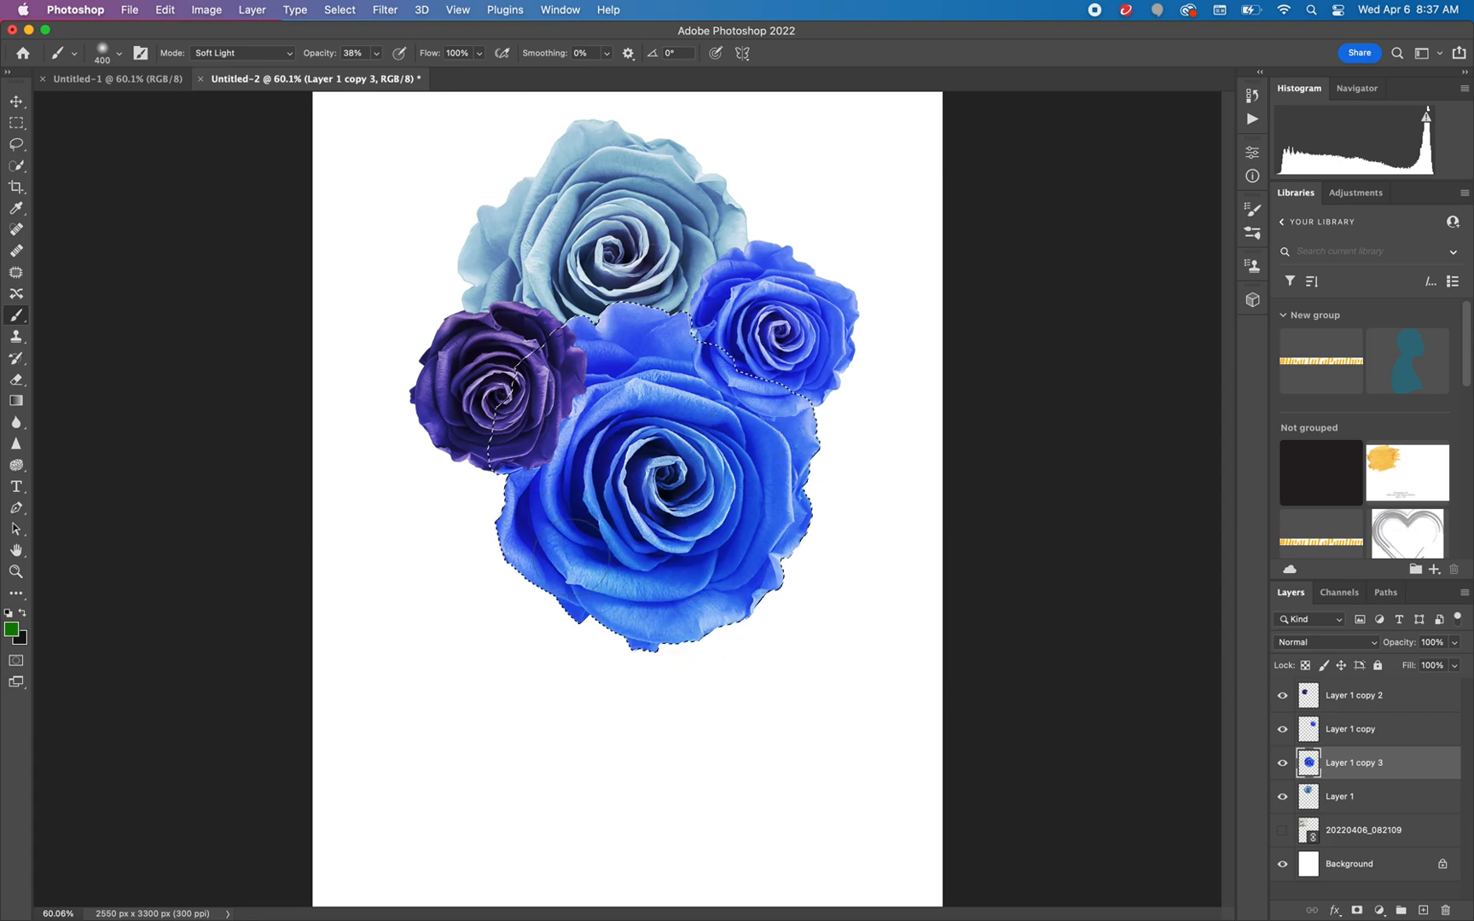
Brush dark green over the large blue rose's centre and inner petals in Overlay mode, and clear the selection
left_click(290, 53)
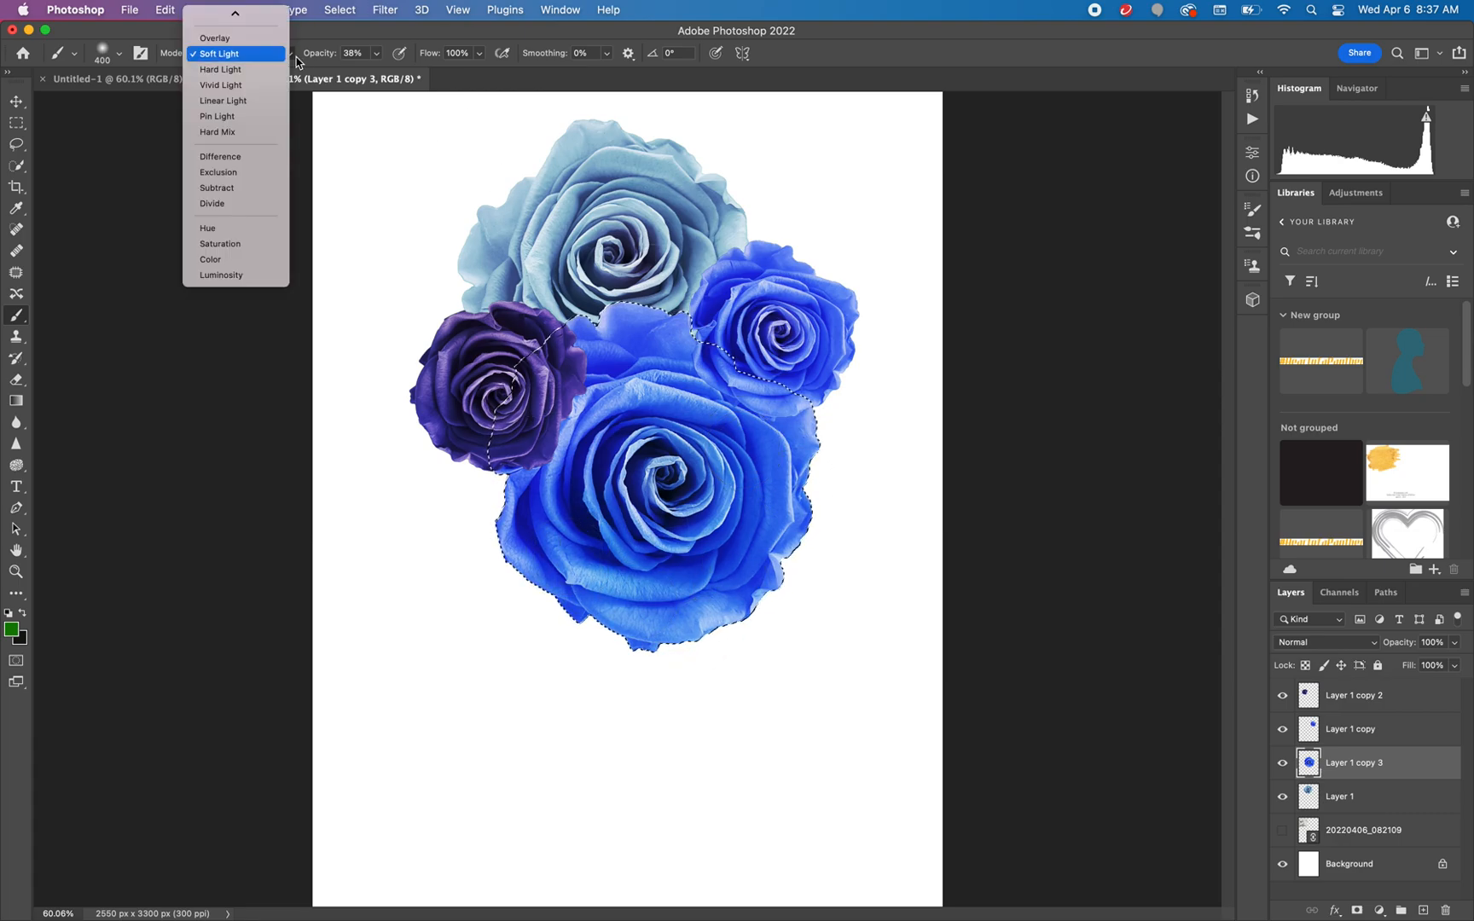
left_click(273, 46)
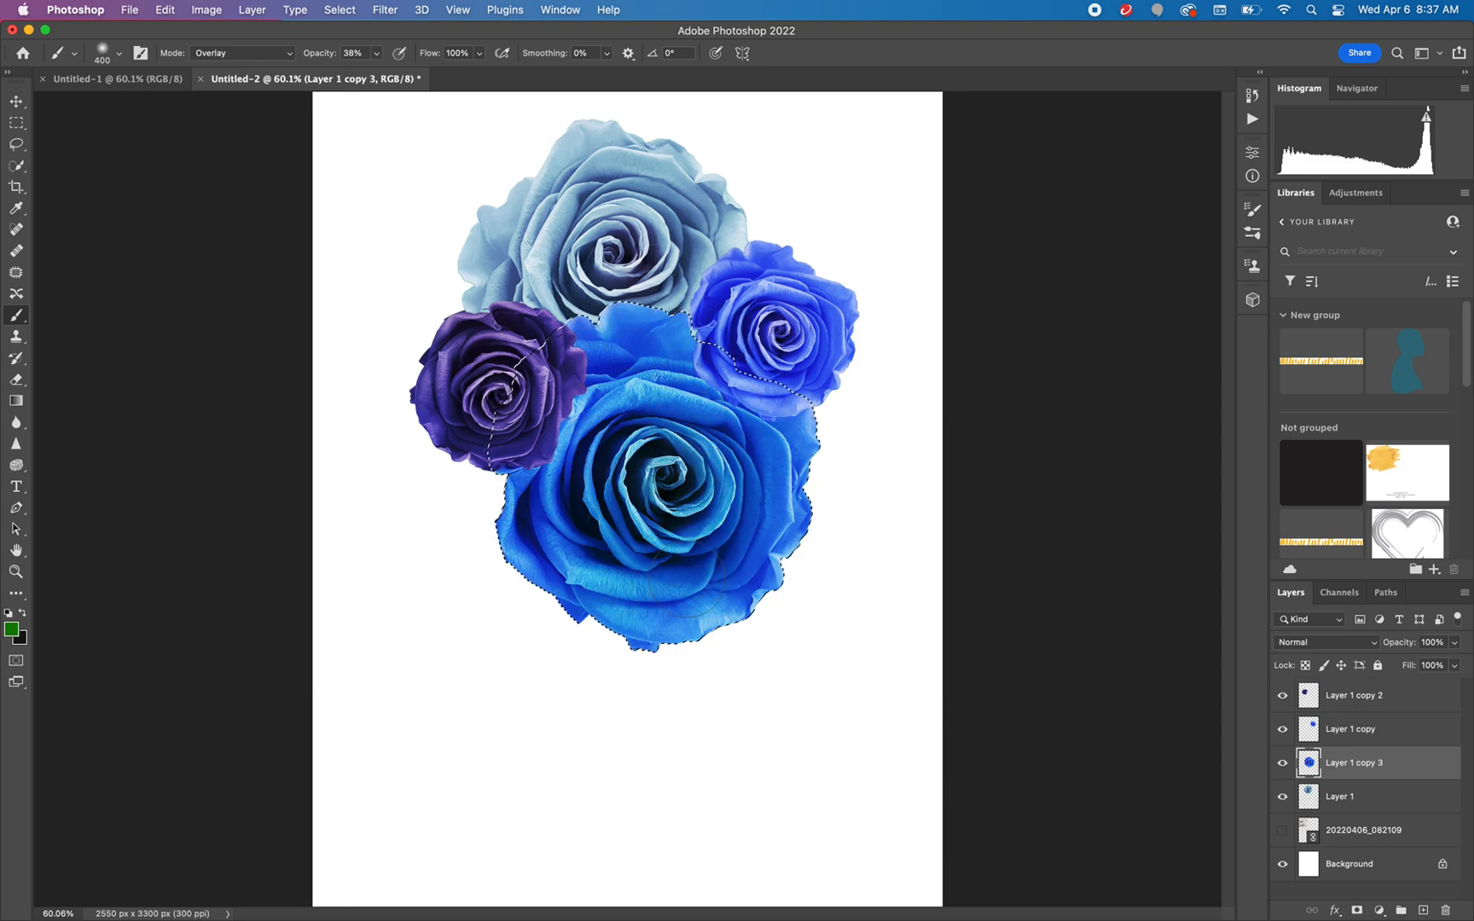
mouse_move(640, 479)
left_mouse_down()
mouse_move(727, 460)
mouse_move(637, 546)
mouse_move(617, 446)
mouse_move(636, 403)
mouse_move(715, 435)
mouse_move(679, 434)
mouse_move(639, 495)
mouse_move(724, 403)
mouse_move(701, 501)
mouse_move(602, 461)
mouse_move(690, 411)
mouse_move(682, 539)
mouse_move(606, 464)
mouse_move(717, 398)
mouse_move(695, 503)
mouse_move(600, 461)
mouse_move(710, 372)
mouse_move(763, 509)
mouse_move(717, 493)
left_mouse_up()
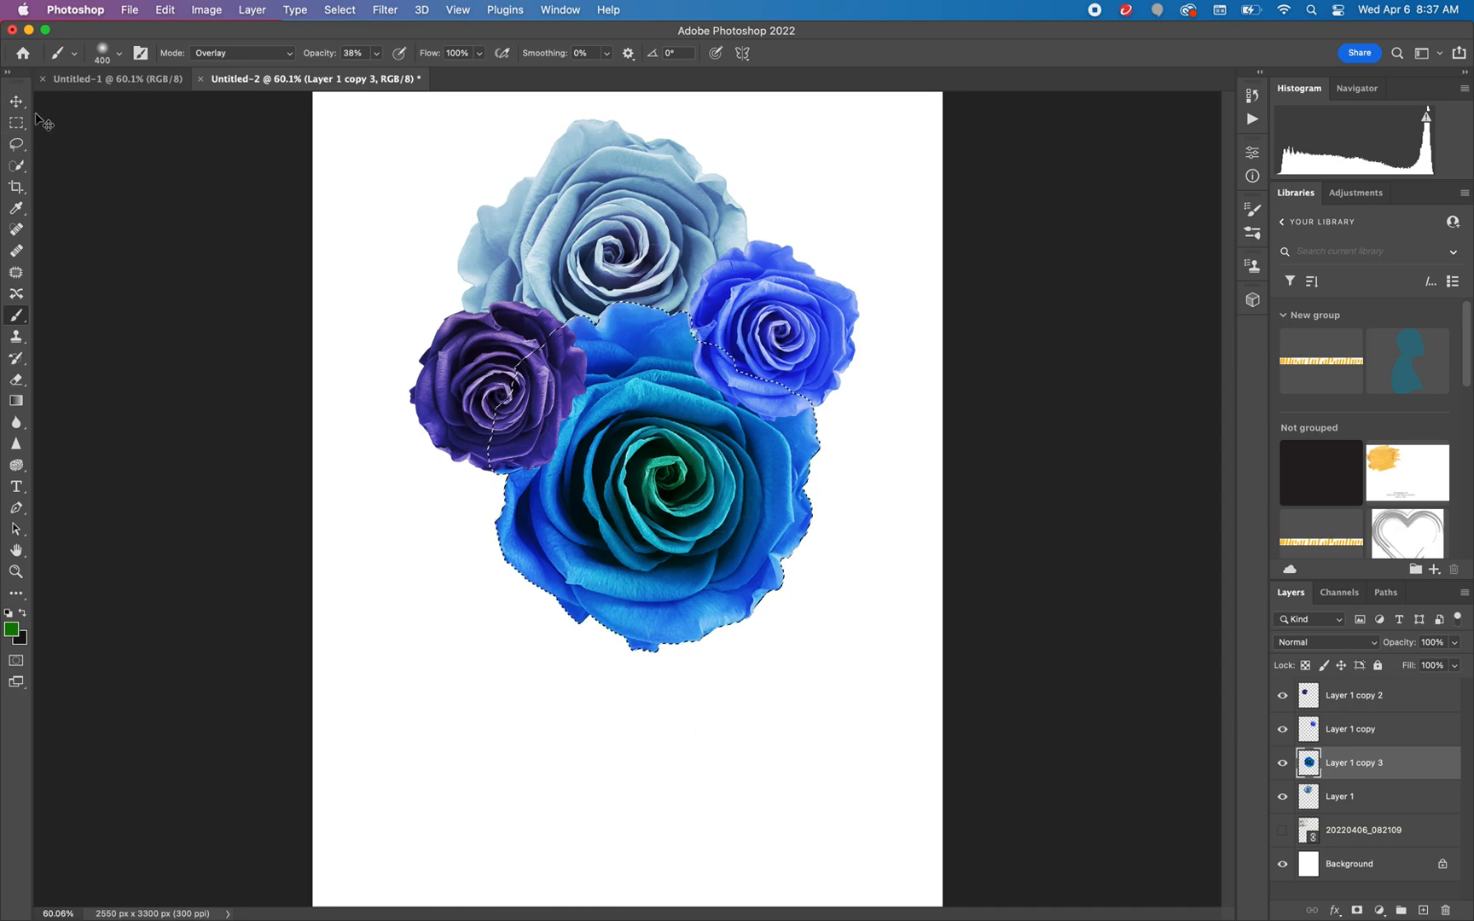
key("super+d")
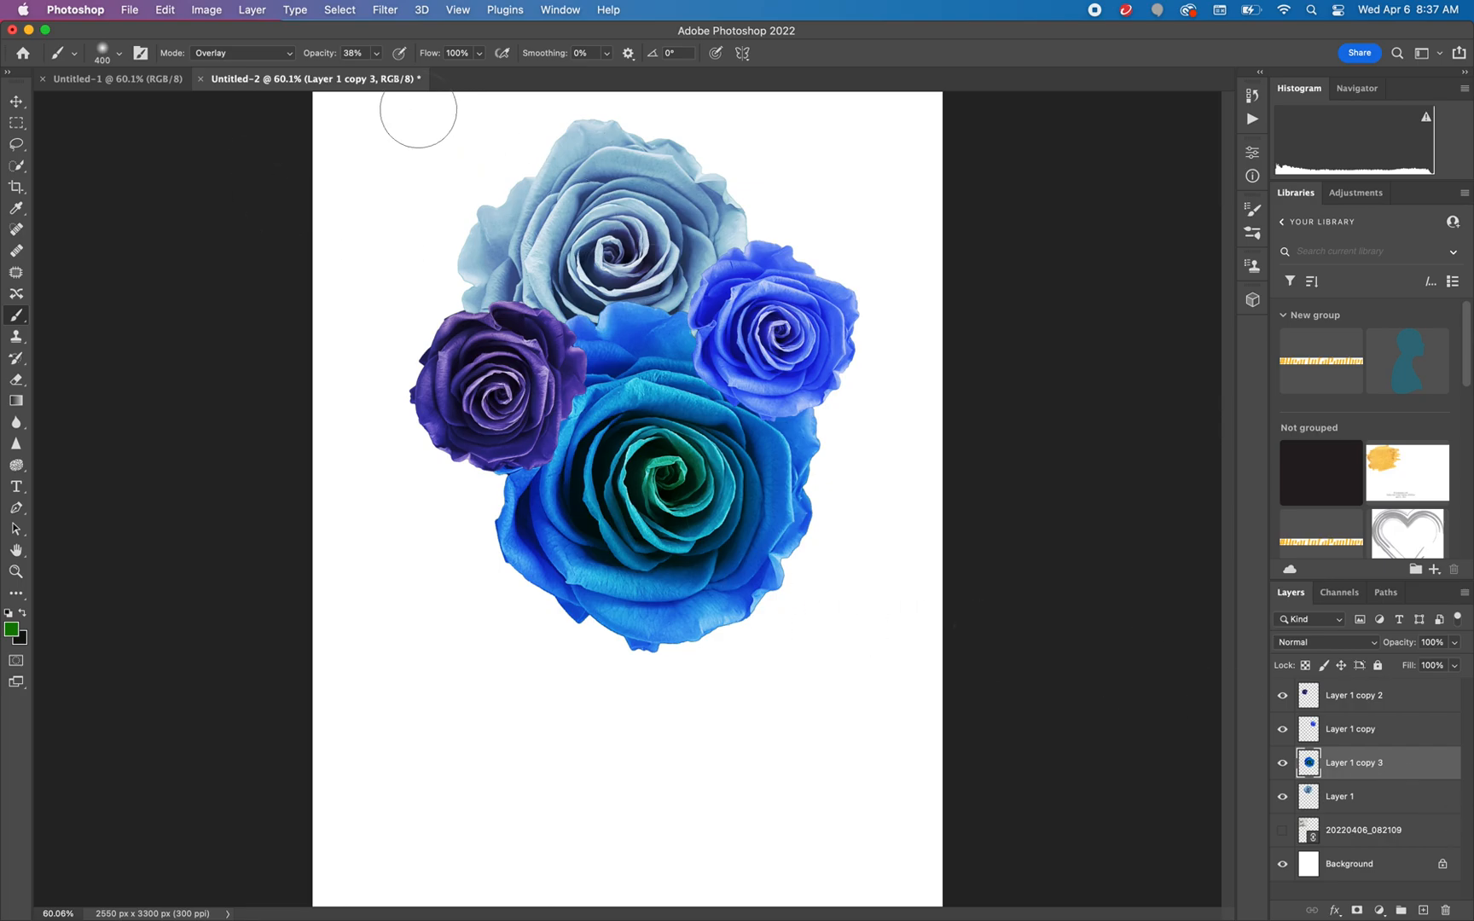
Open the Liquify filter on the large blue rose and reduce the Reconstruct brush size to 400
left_click(386, 9)
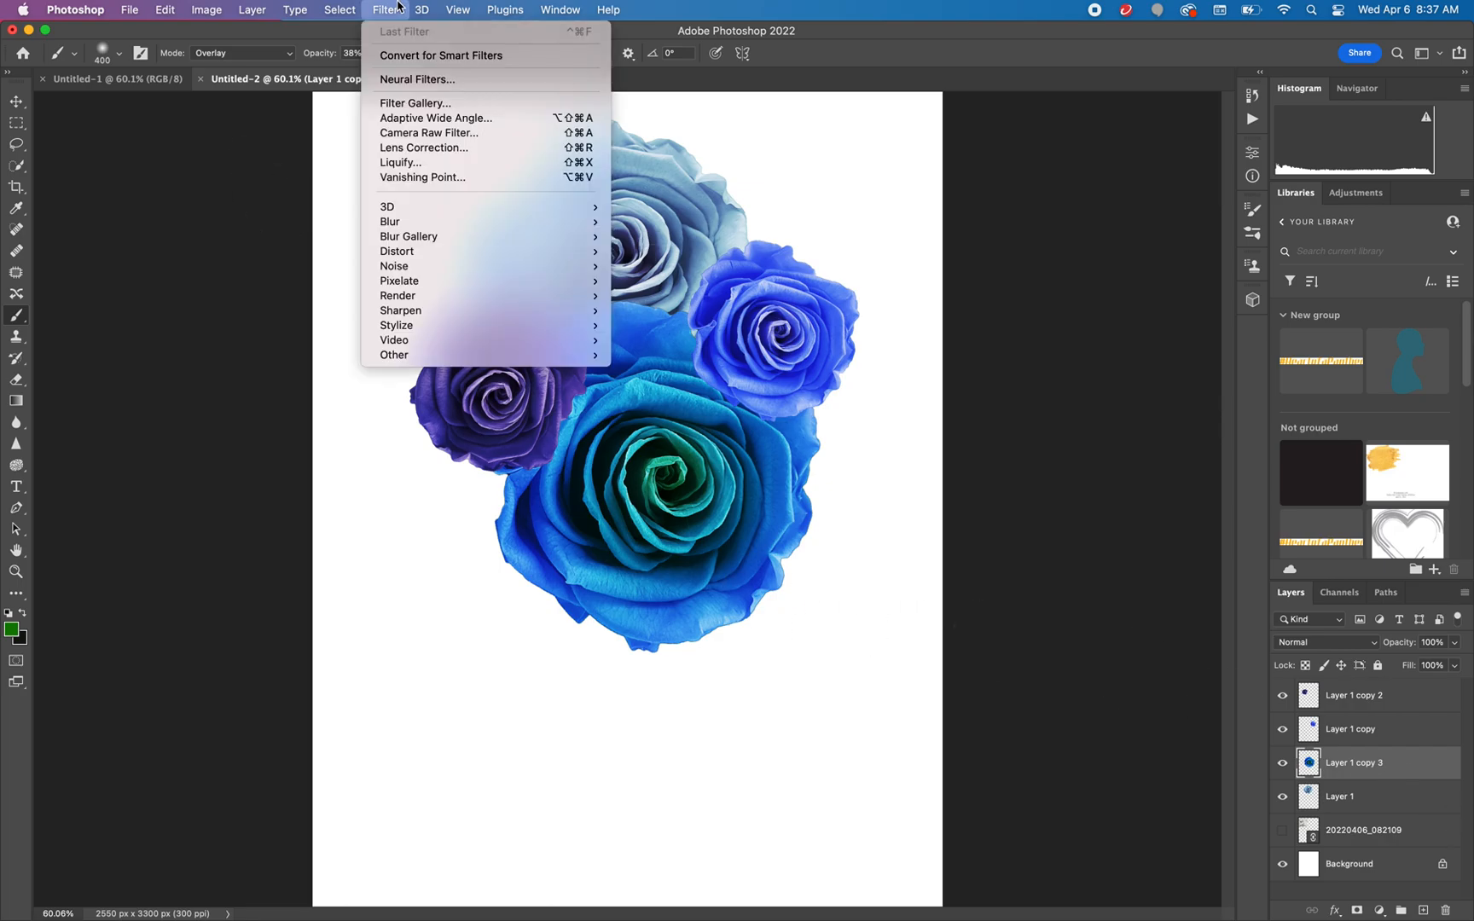
left_click(429, 163)
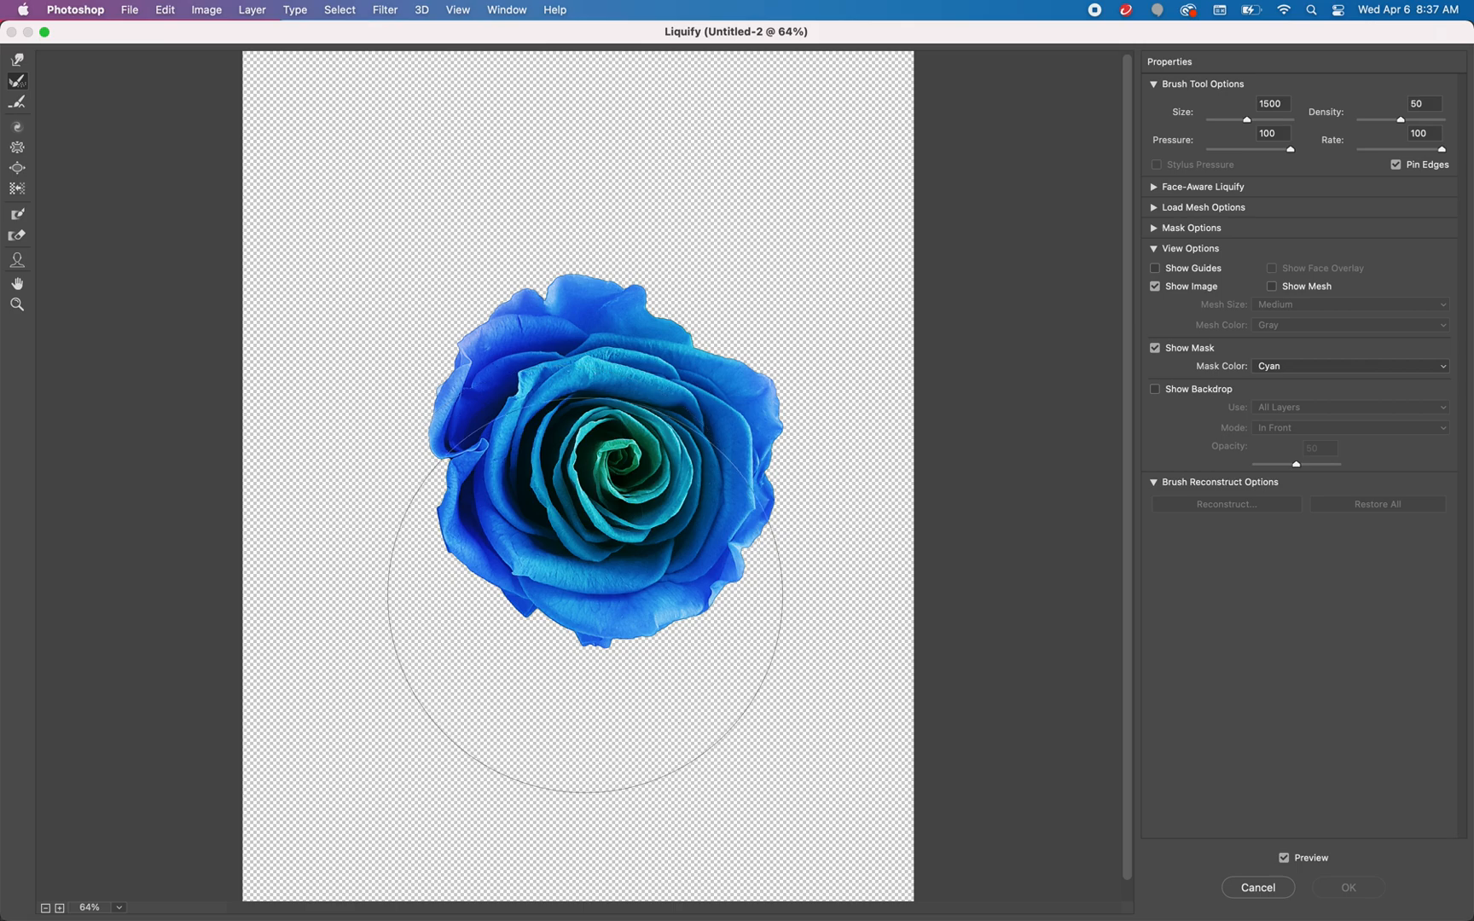
key("bracketleft")
key("bracketleft")
key("bracketleft")
key("bracketleft")
key("bracketleft")
key("bracketleft")
key("bracketleft")
key("bracketleft")
key("bracketleft")
key("bracketright")
key("bracketright")
key("bracketright")
key("bracketleft")
key("bracketleft")
key("bracketleft")
key("bracketleft")
key("bracketleft")
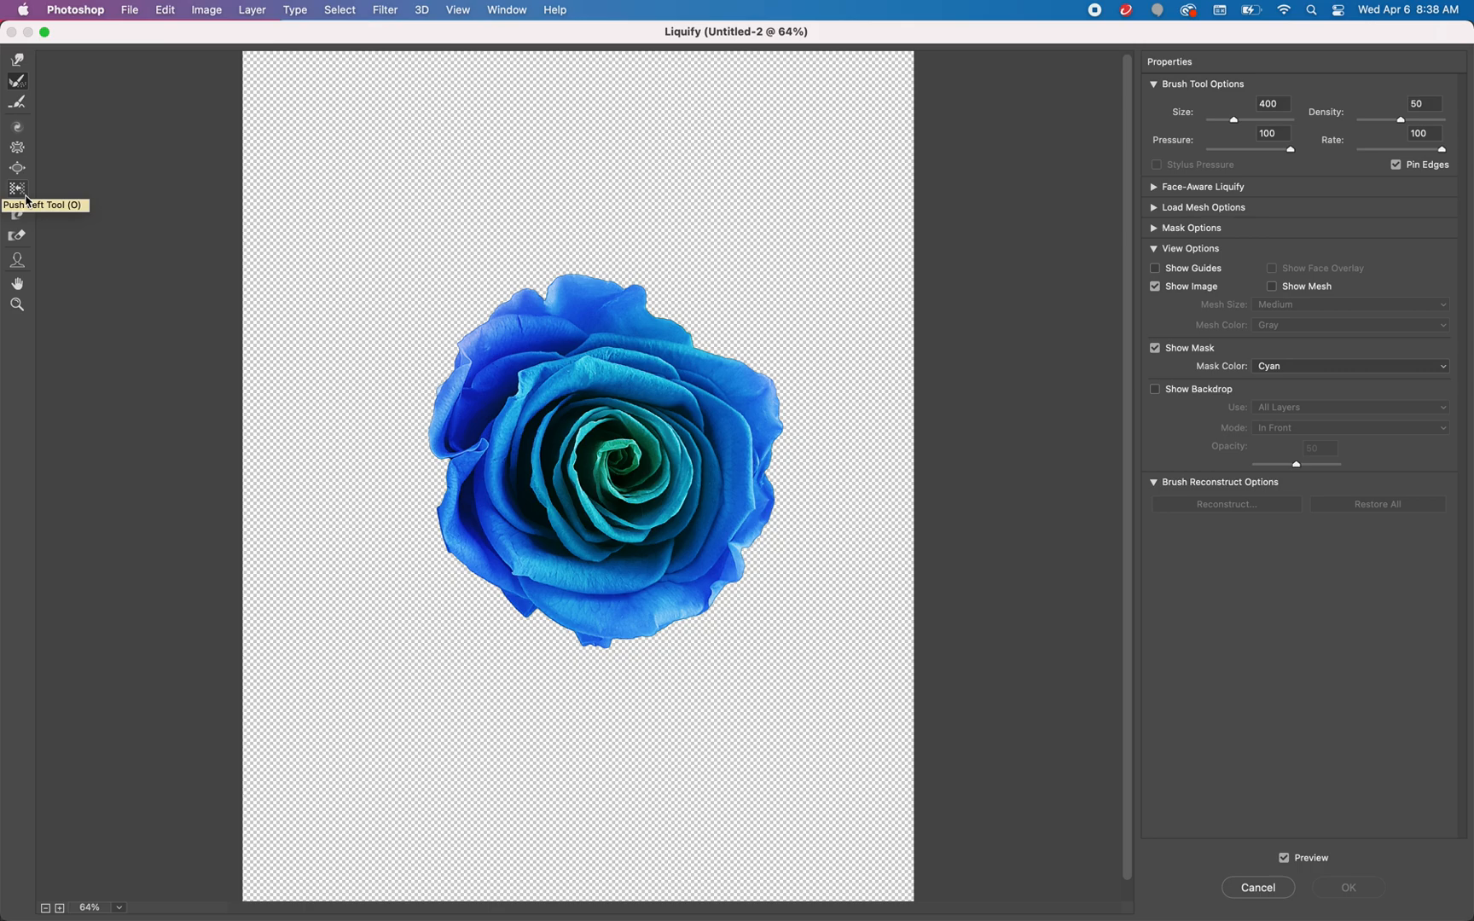
Pull the rose's bottom petals down into one long drip with the Forward Warp tool at size 800 and pressure 100
left_click(1155, 188)
left_click(1155, 188)
left_click(17, 82)
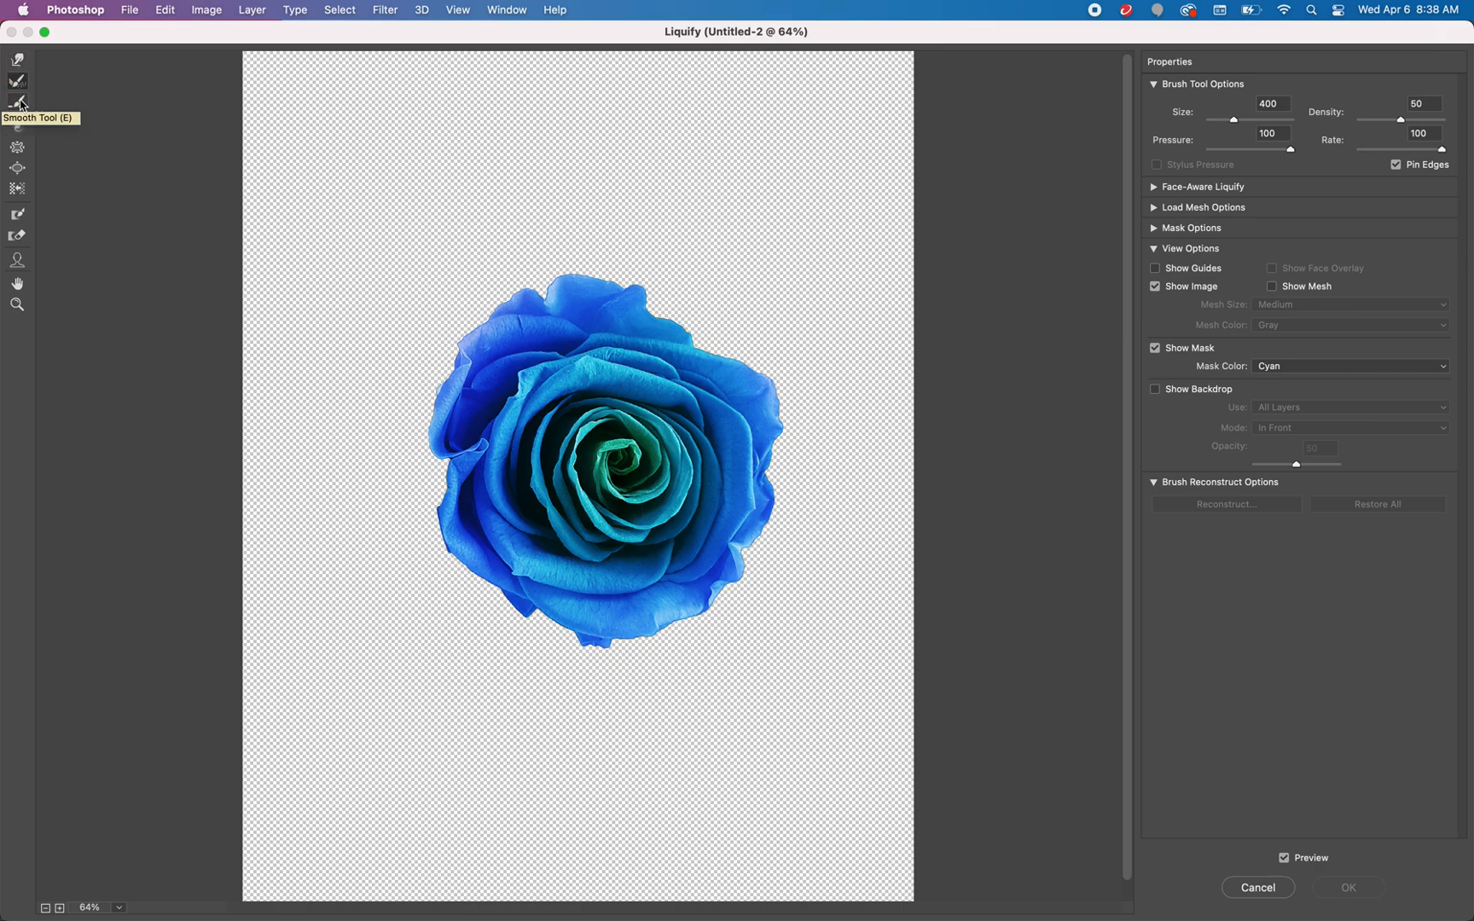
left_click(21, 66)
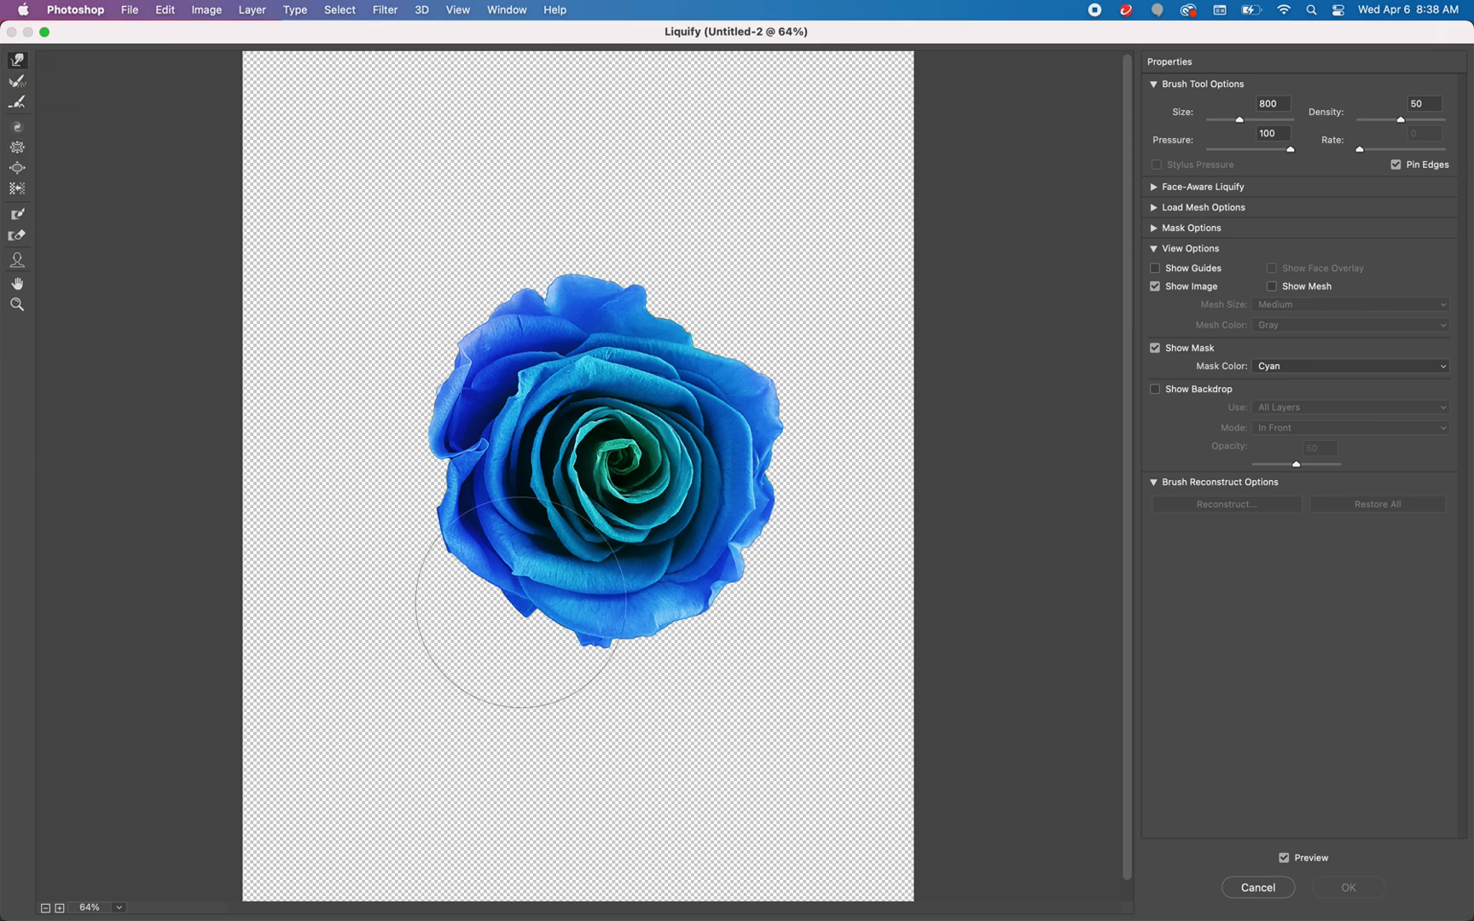
left_click_drag(566, 645, 576, 793)
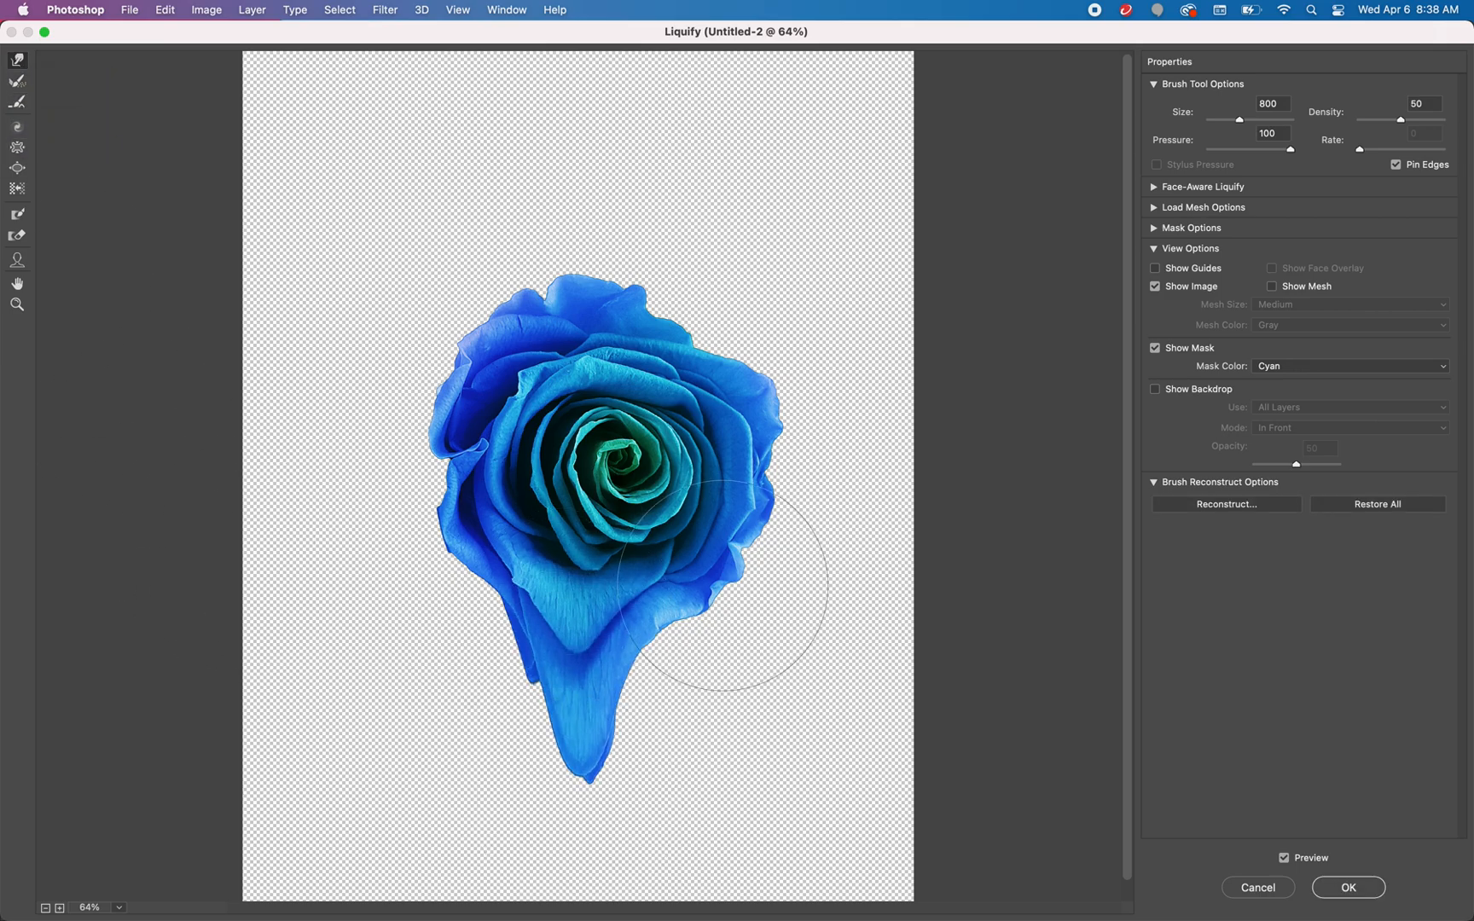
Lengthen the middle drip and pull a second one from the lower-right petals at brush size 300 and pressure 47
key("bracketleft")
key("bracketleft")
key("bracketleft")
key("bracketleft")
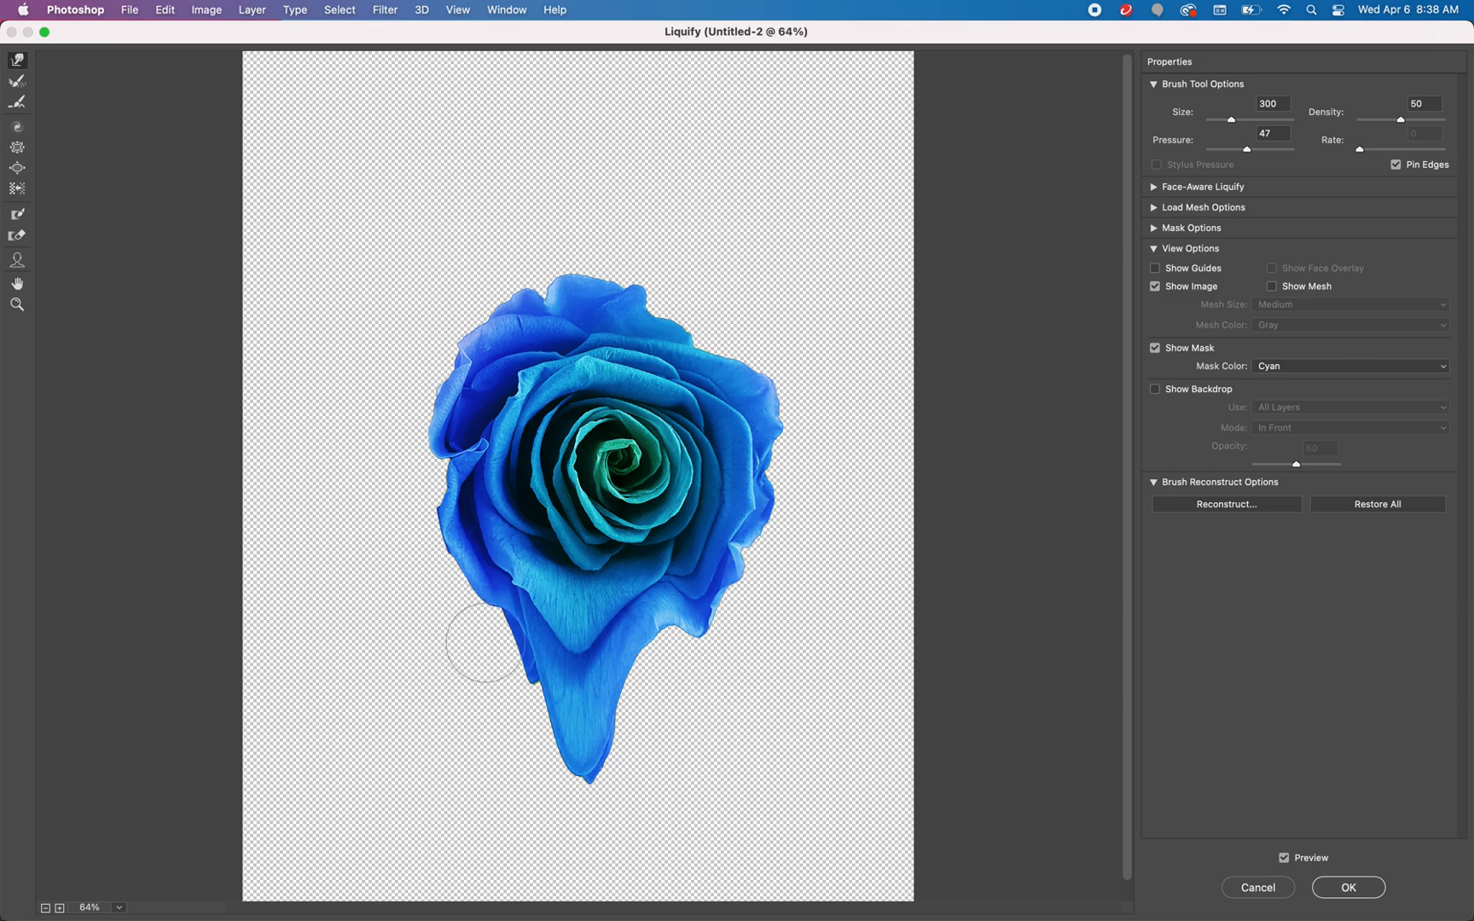
left_click_drag(580, 645, 581, 863)
left_click_drag(595, 749, 595, 871)
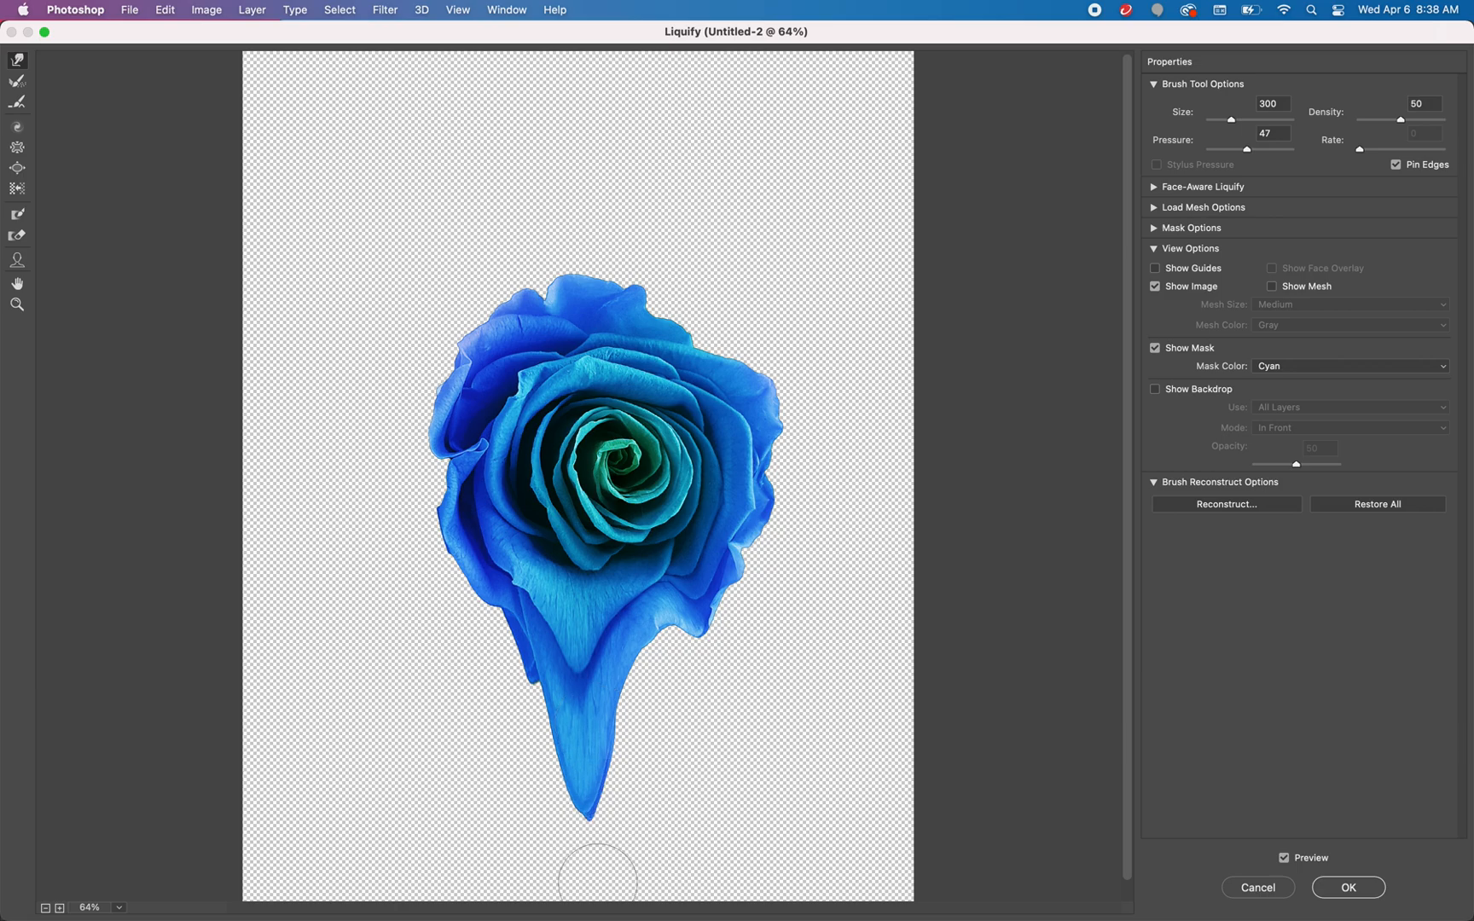
left_click_drag(682, 574, 678, 747)
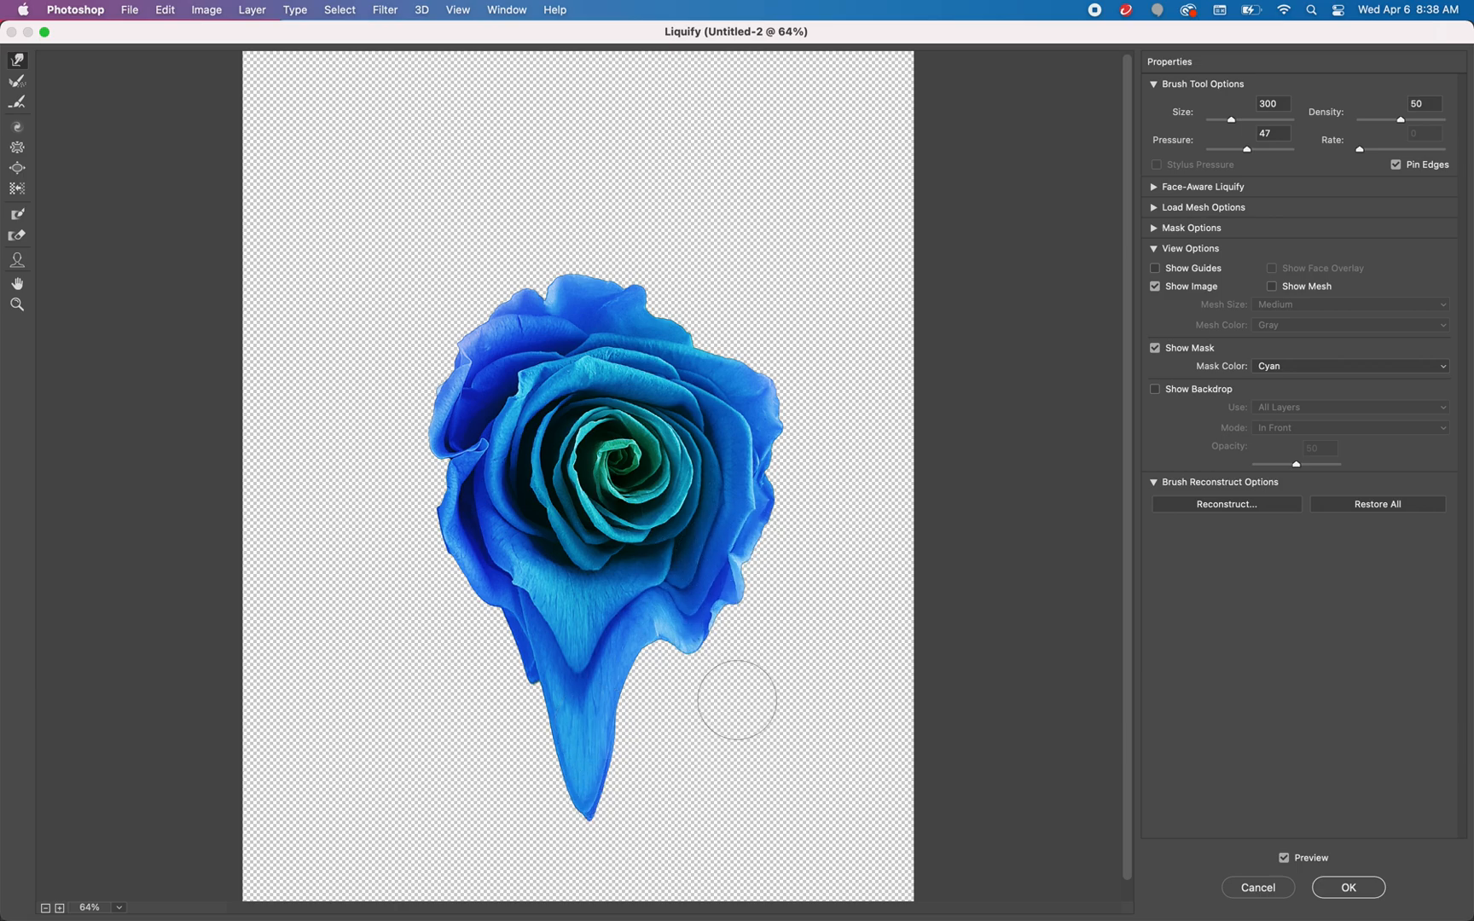
left_click_drag(688, 568, 686, 723)
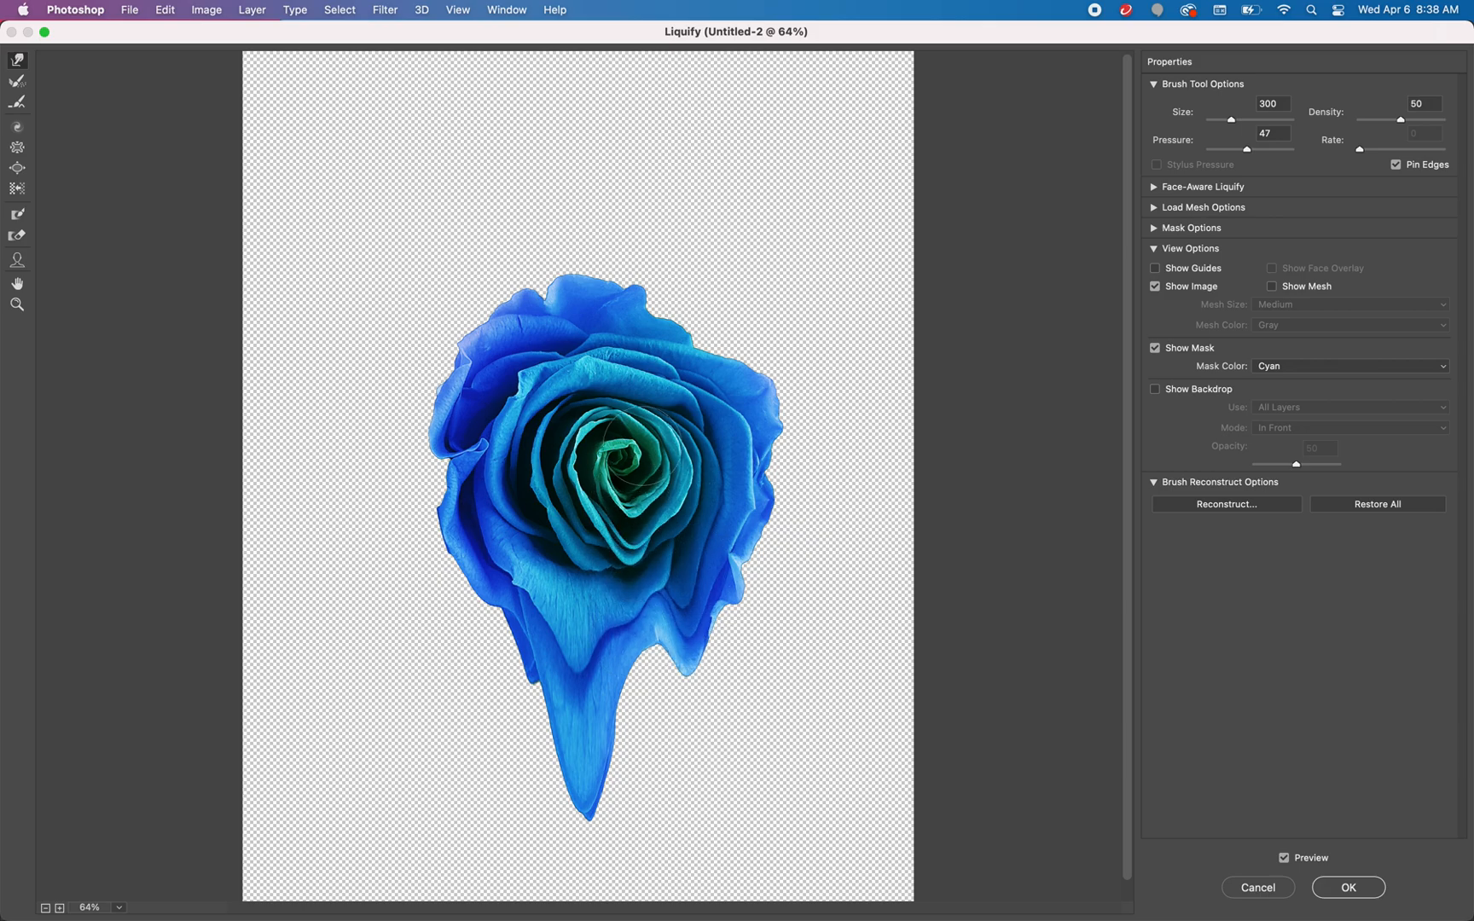
Warp the rose's green centre downward into a point and extend the middle drip toward the page's lower edge
left_click_drag(621, 461, 622, 580)
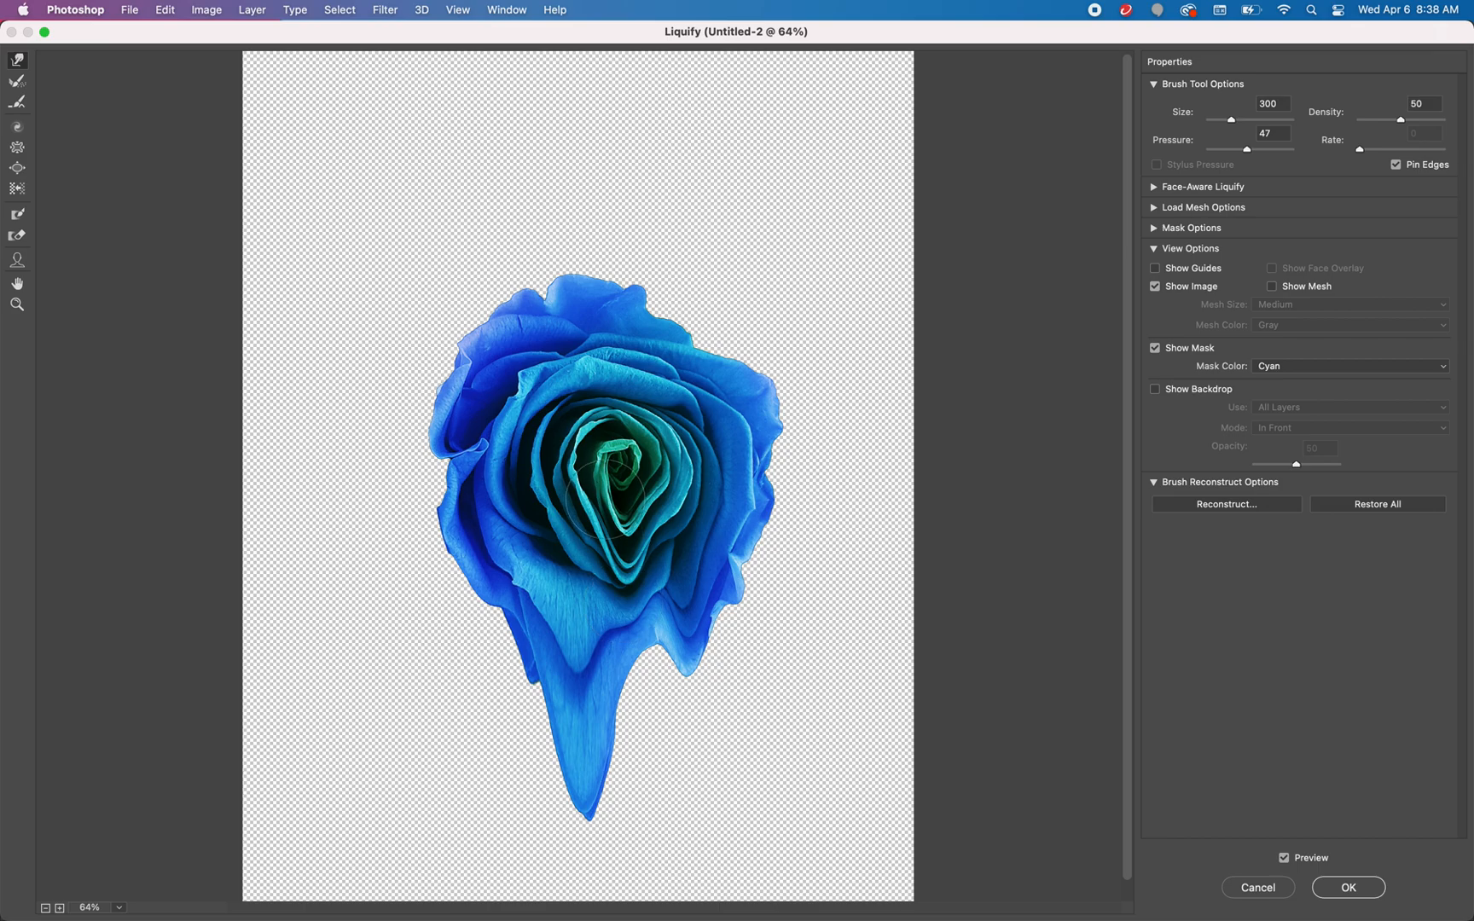
mouse_move(622, 482)
left_mouse_down()
mouse_move(630, 617)
mouse_move(649, 636)
mouse_move(692, 629)
mouse_move(690, 726)
left_mouse_up()
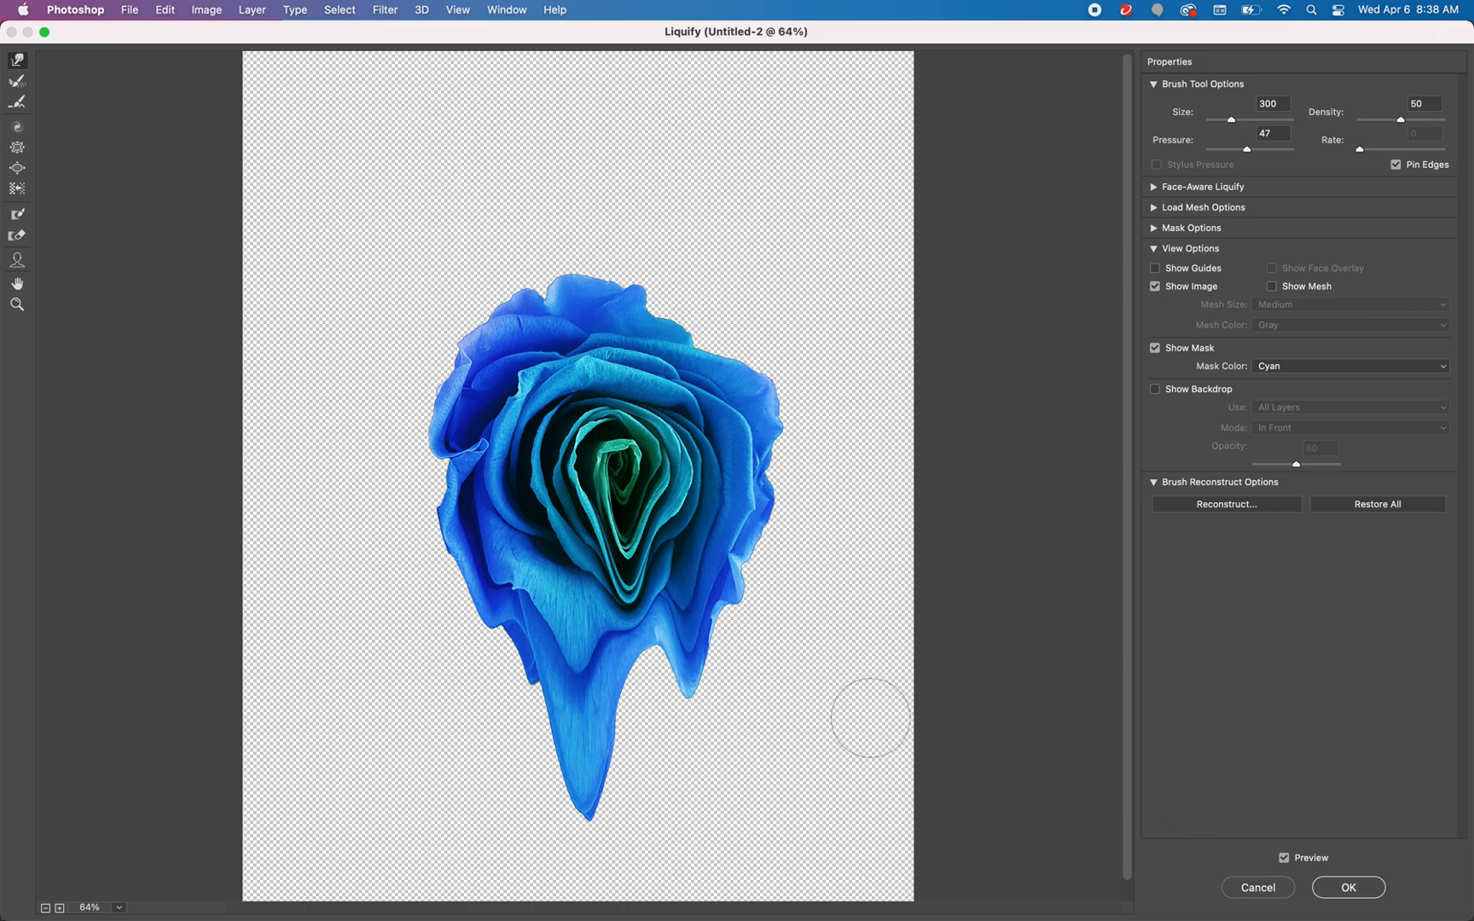
left_click_drag(603, 668, 595, 865)
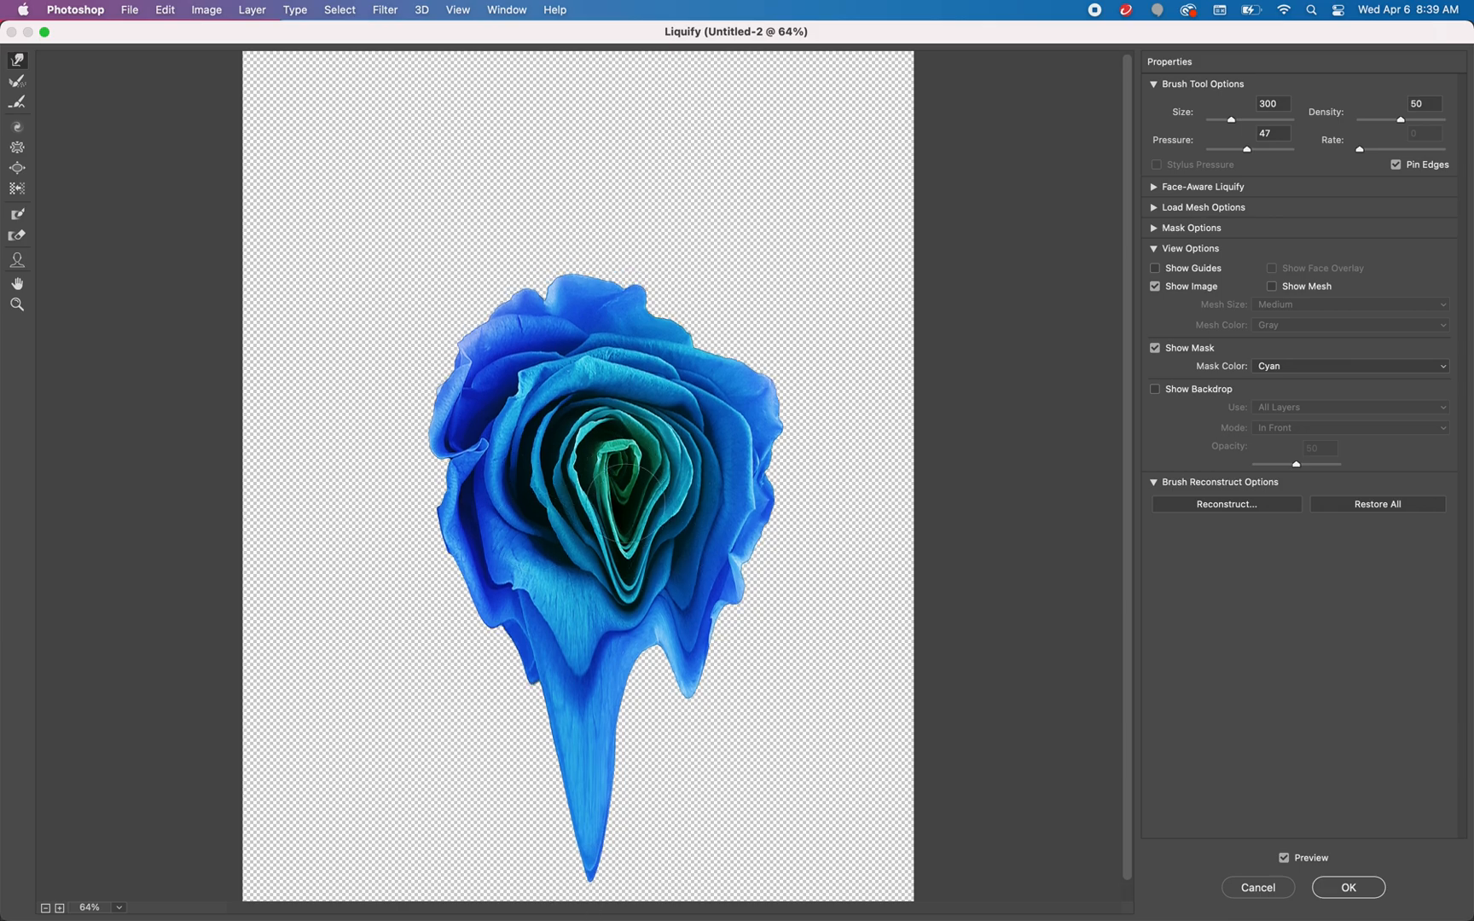
Restore the rose's warped drips, petals and centre with the Reconstruct tool at brush size 1100
left_click(19, 81)
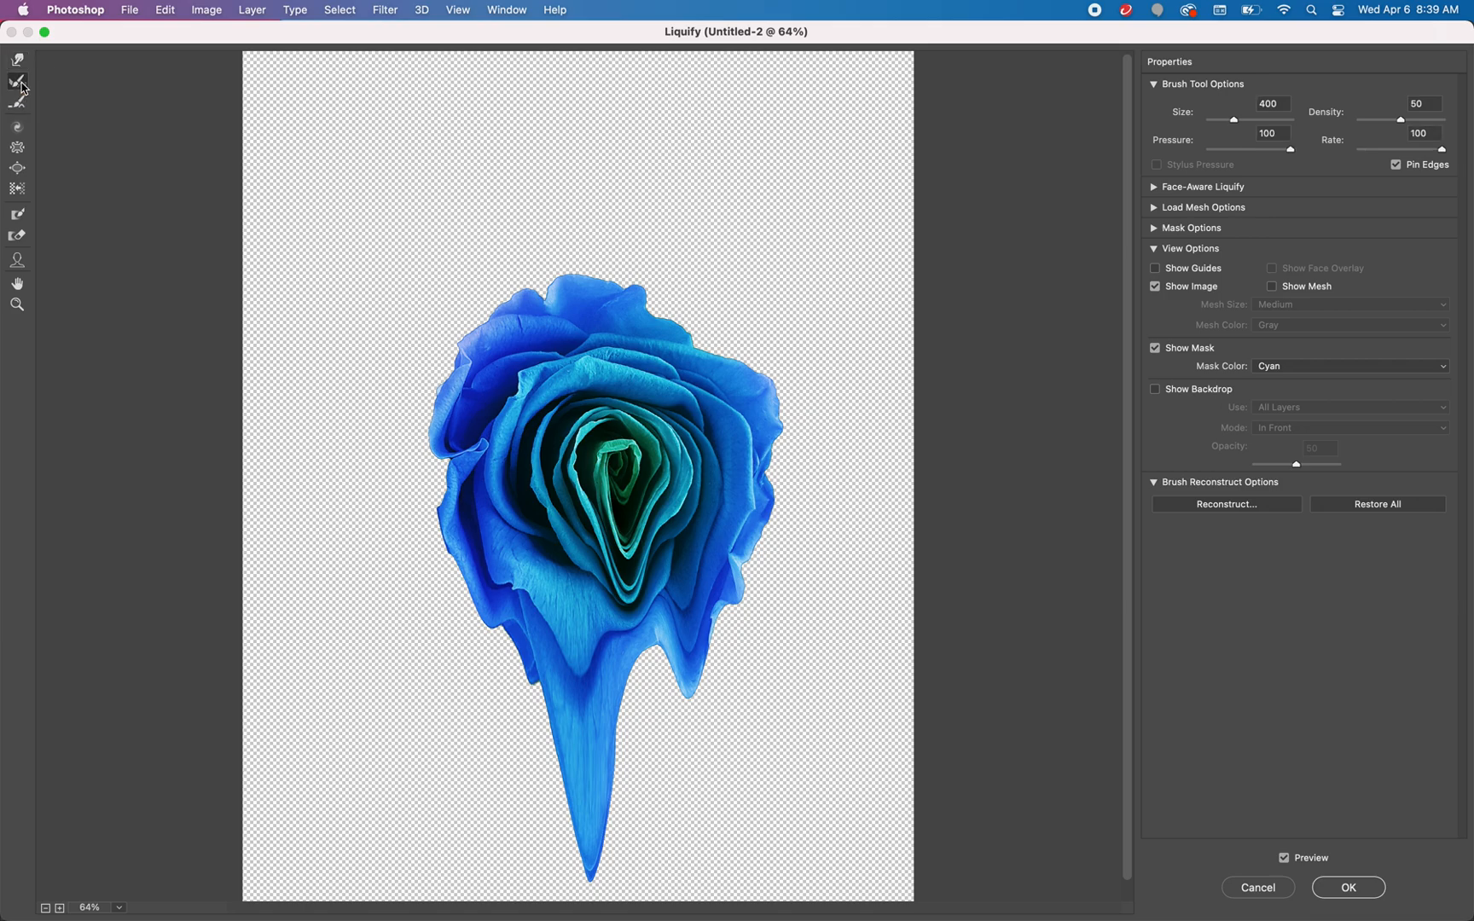
key("bracketright")
key("bracketright")
key("bracketright")
key("bracketright")
key("bracketright")
key("bracketright")
left_click(594, 714)
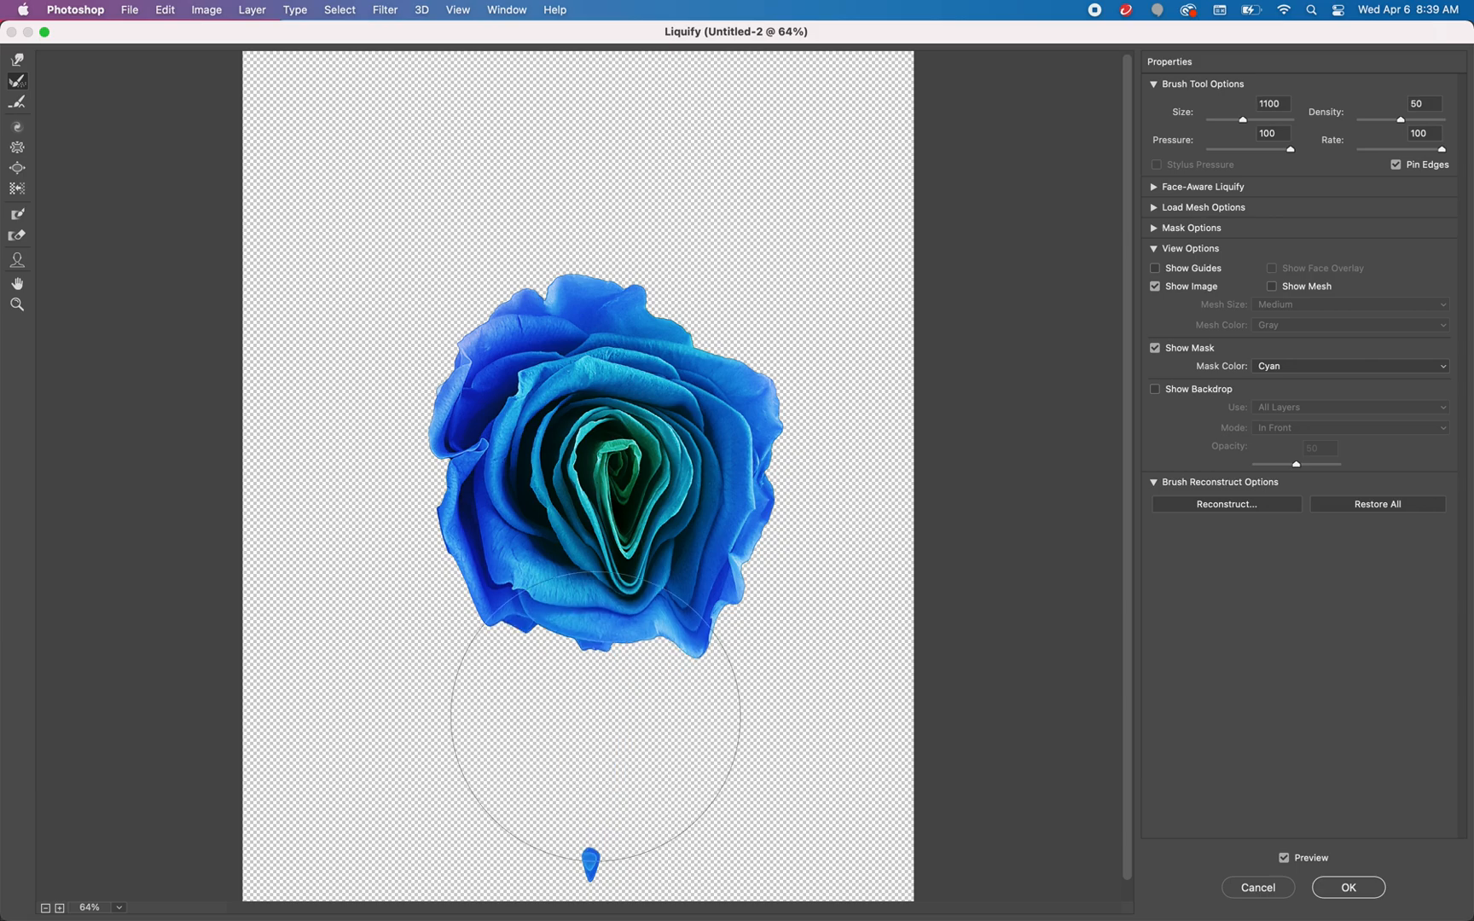
left_click(595, 757)
left_click(680, 576)
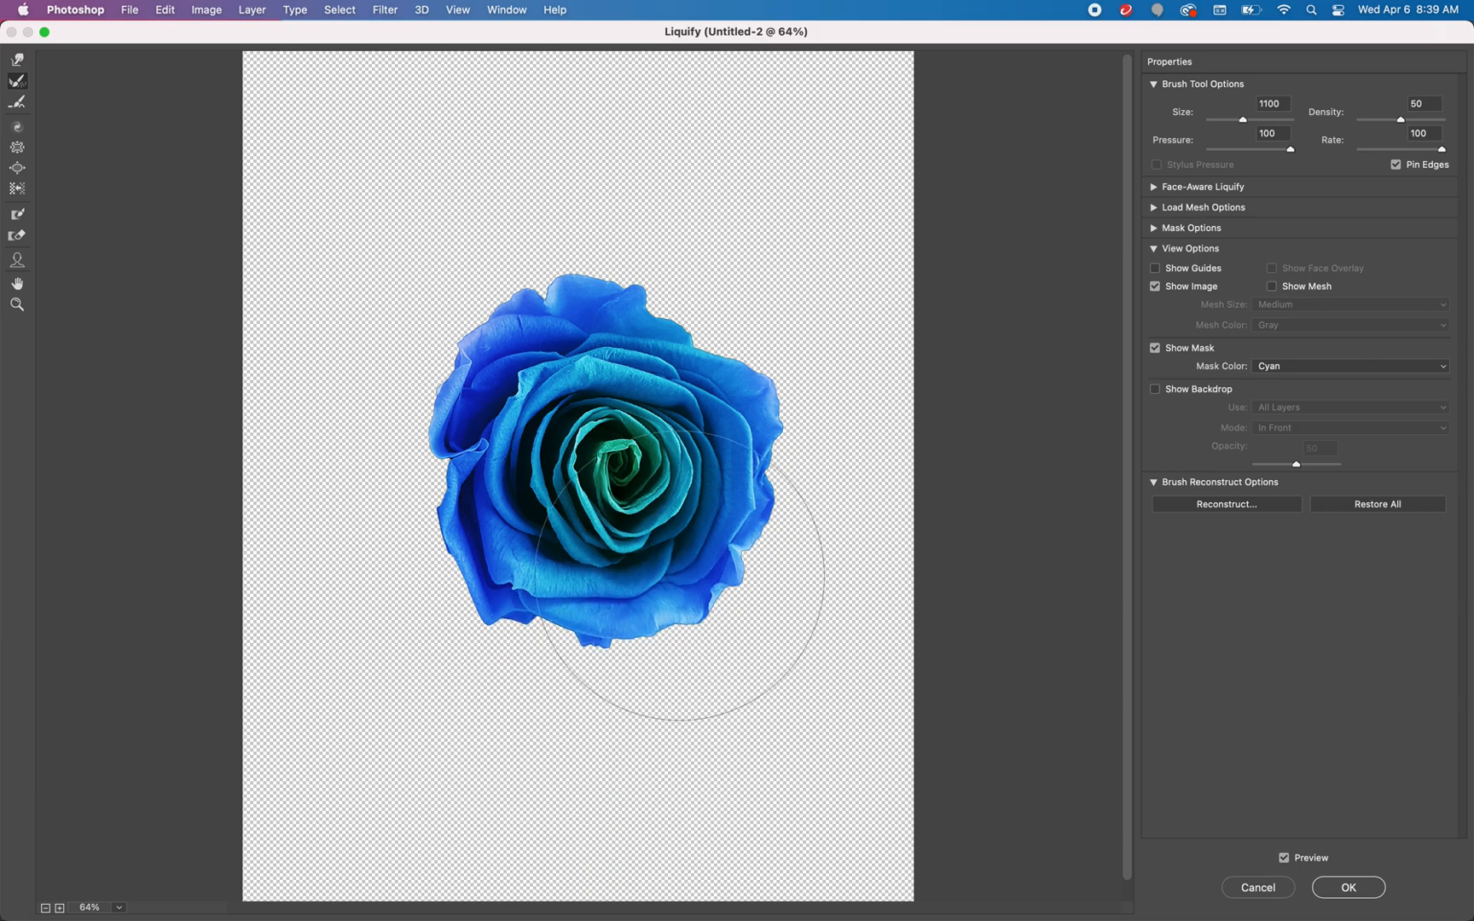
left_click(513, 548)
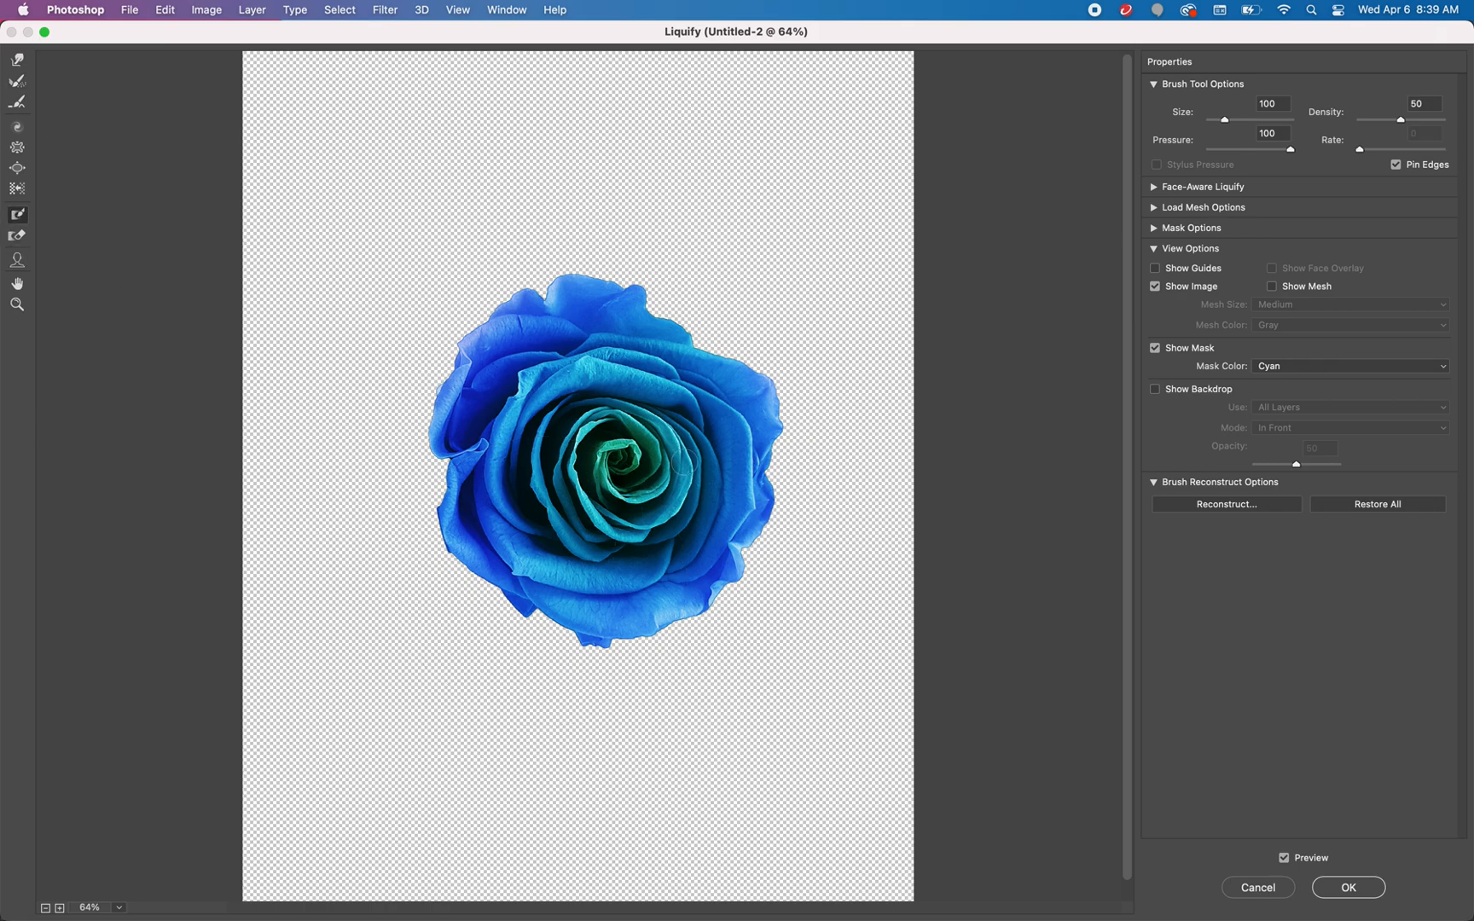
Freeze the rose's centre with the Freeze Mask tool and warp the surrounding petals downward at brush size 1000
mouse_move(618, 510)
left_mouse_down()
mouse_move(626, 420)
mouse_move(641, 443)
mouse_move(583, 456)
mouse_move(619, 425)
left_mouse_up()
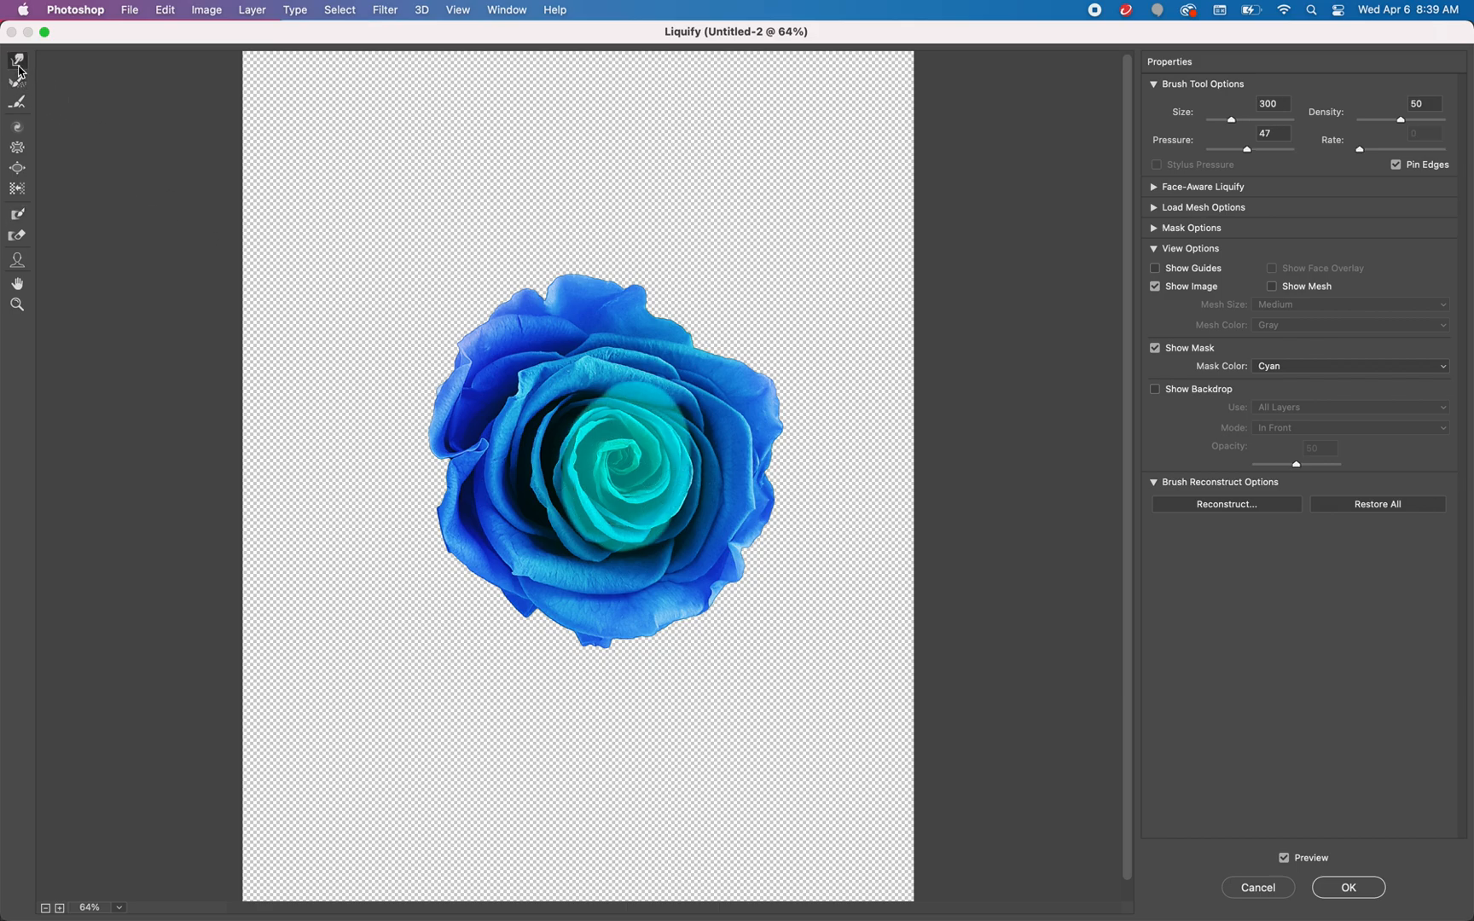
key("bracketright")
key("bracketright")
key("bracketright")
key("bracketright")
mouse_move(644, 471)
left_mouse_down()
mouse_move(669, 625)
mouse_move(542, 609)
mouse_move(566, 839)
left_mouse_up()
mouse_move(544, 354)
left_mouse_down()
mouse_move(540, 535)
mouse_move(570, 882)
left_mouse_up()
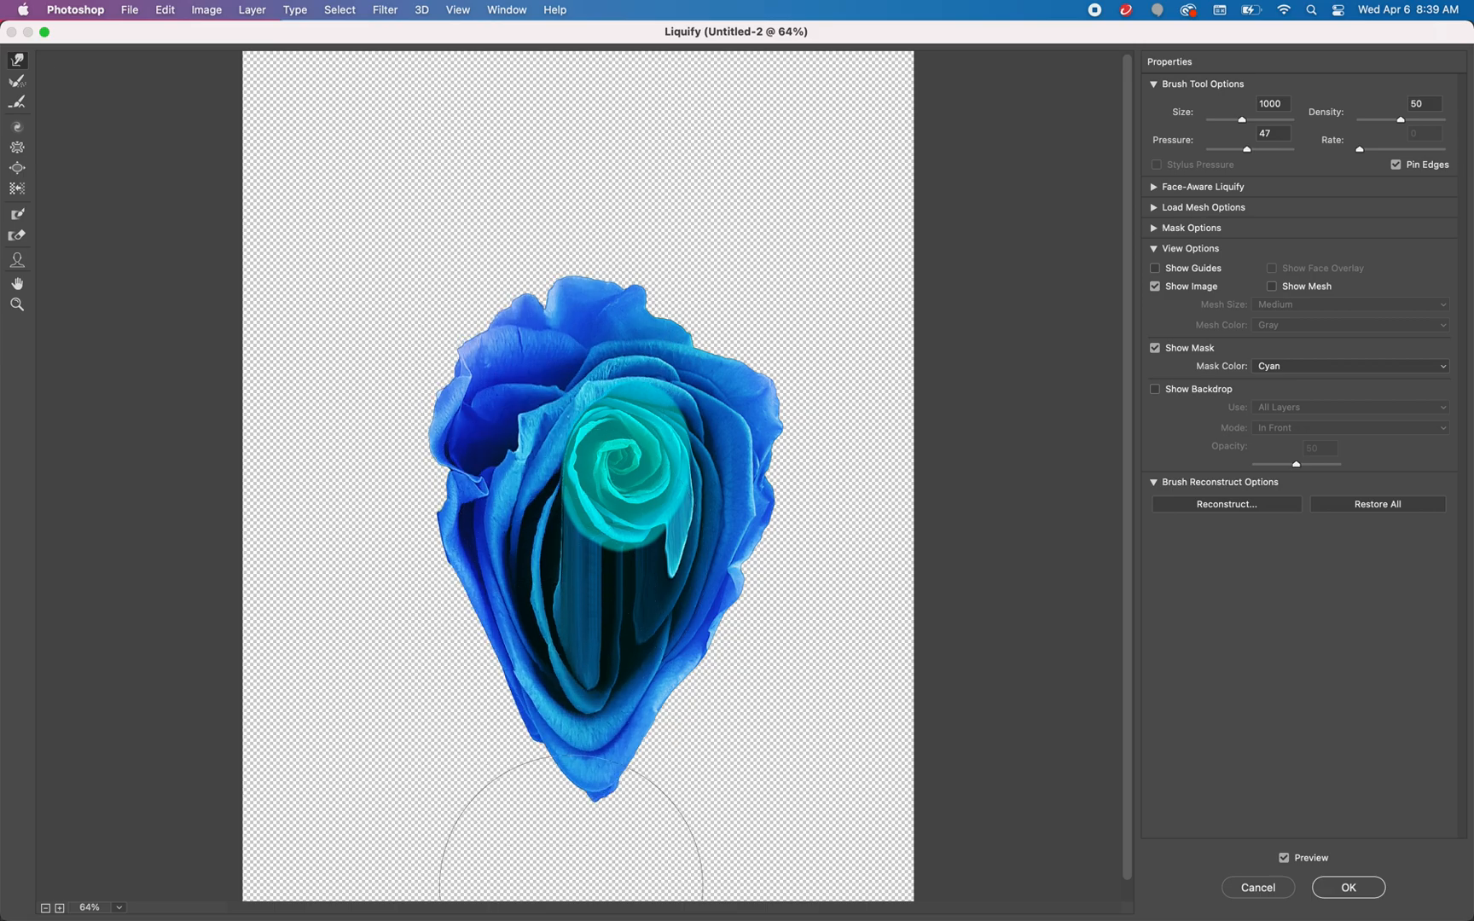
left_click_drag(613, 618, 619, 920)
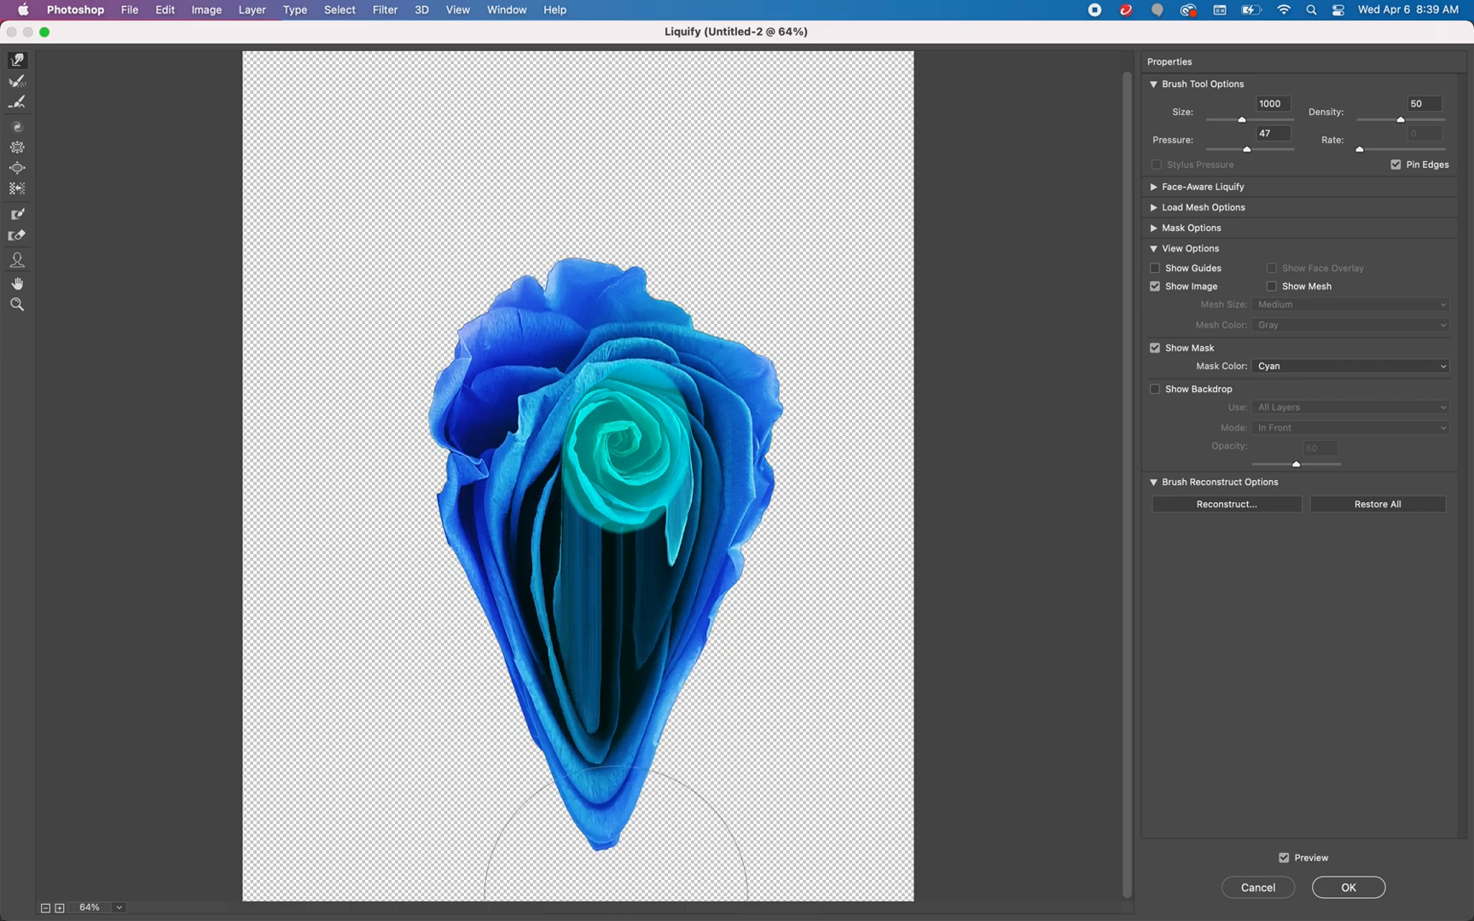
Undo the large downward warps and the freeze mask on the rose's centre
key("super+alt+z")
key("super+alt+z")
key("super+alt+z")
key("super+alt+z")
key("super+alt+z")
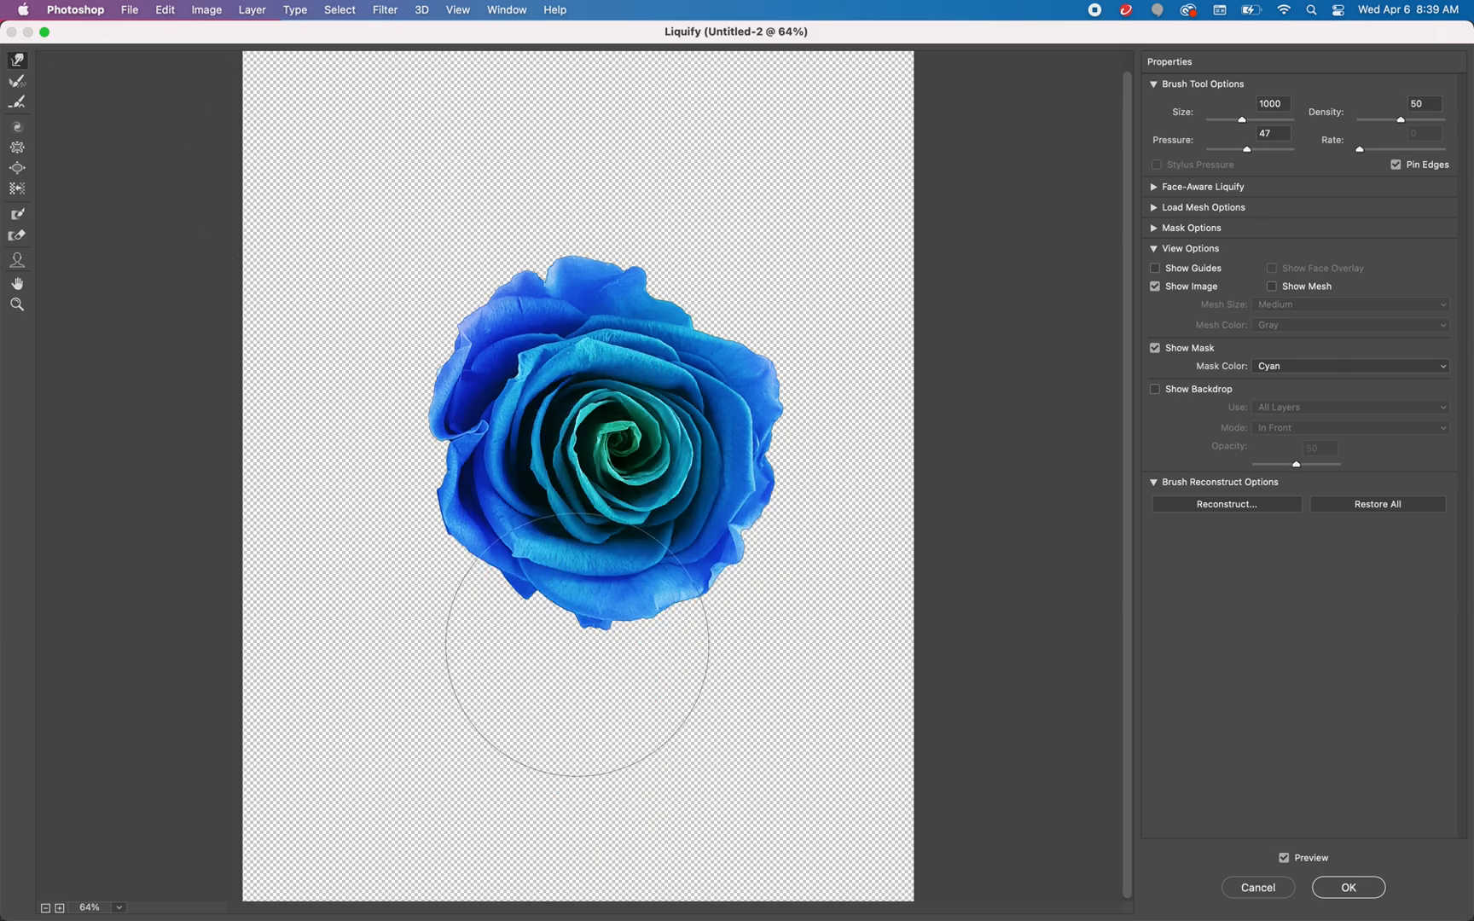
Reduce the Liquify brush size to 500 and warp the rose's lower petals downward into pointed drips
key("bracketleft")
key("bracketleft")
key("bracketleft")
key("bracketleft")
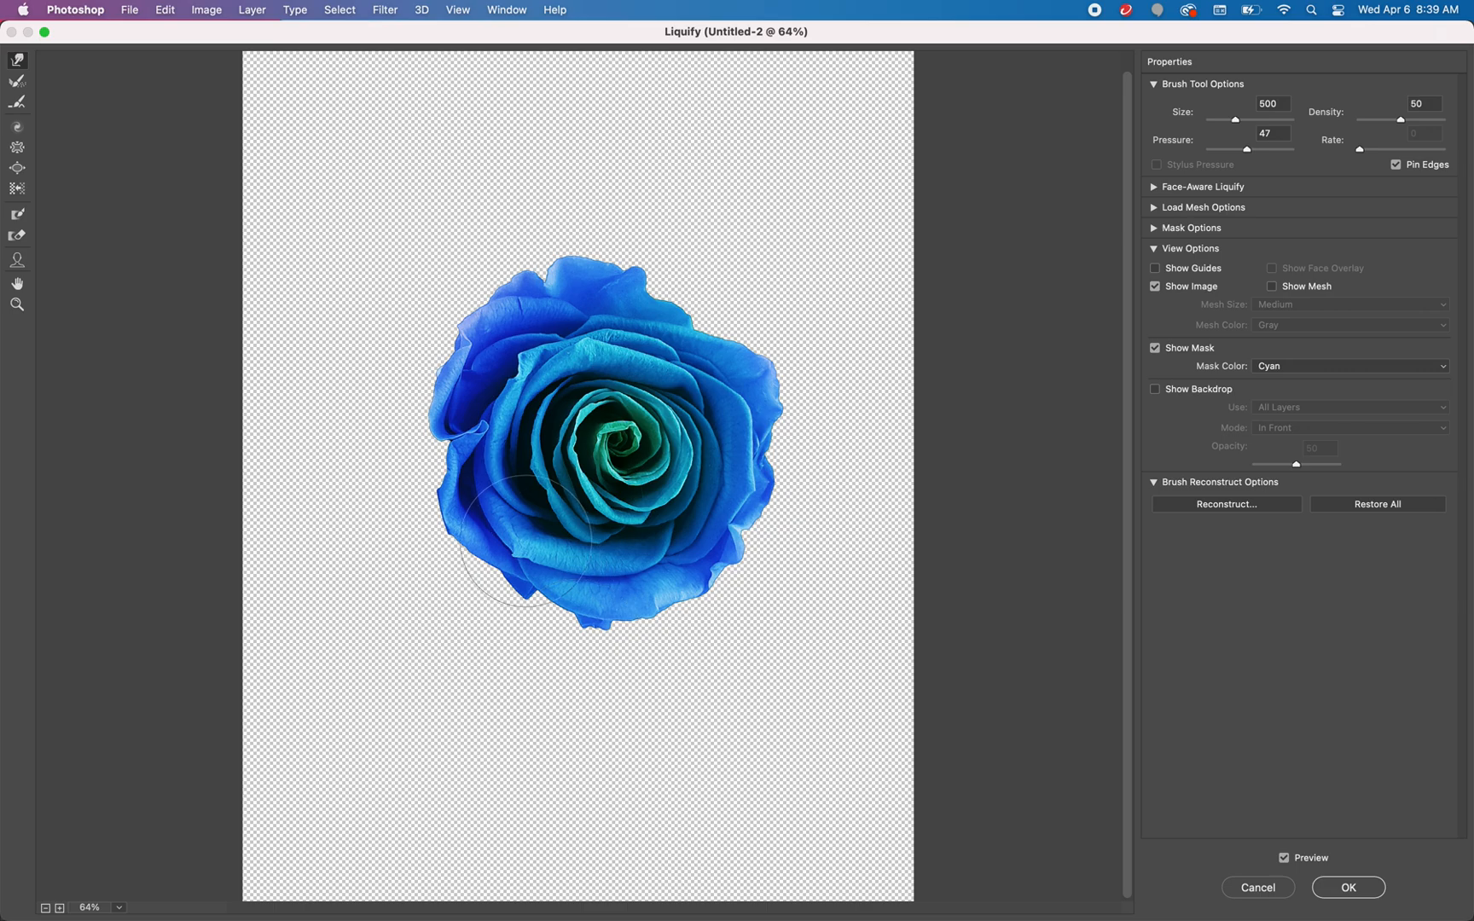
left_click_drag(528, 545, 524, 788)
left_click_drag(658, 608, 674, 895)
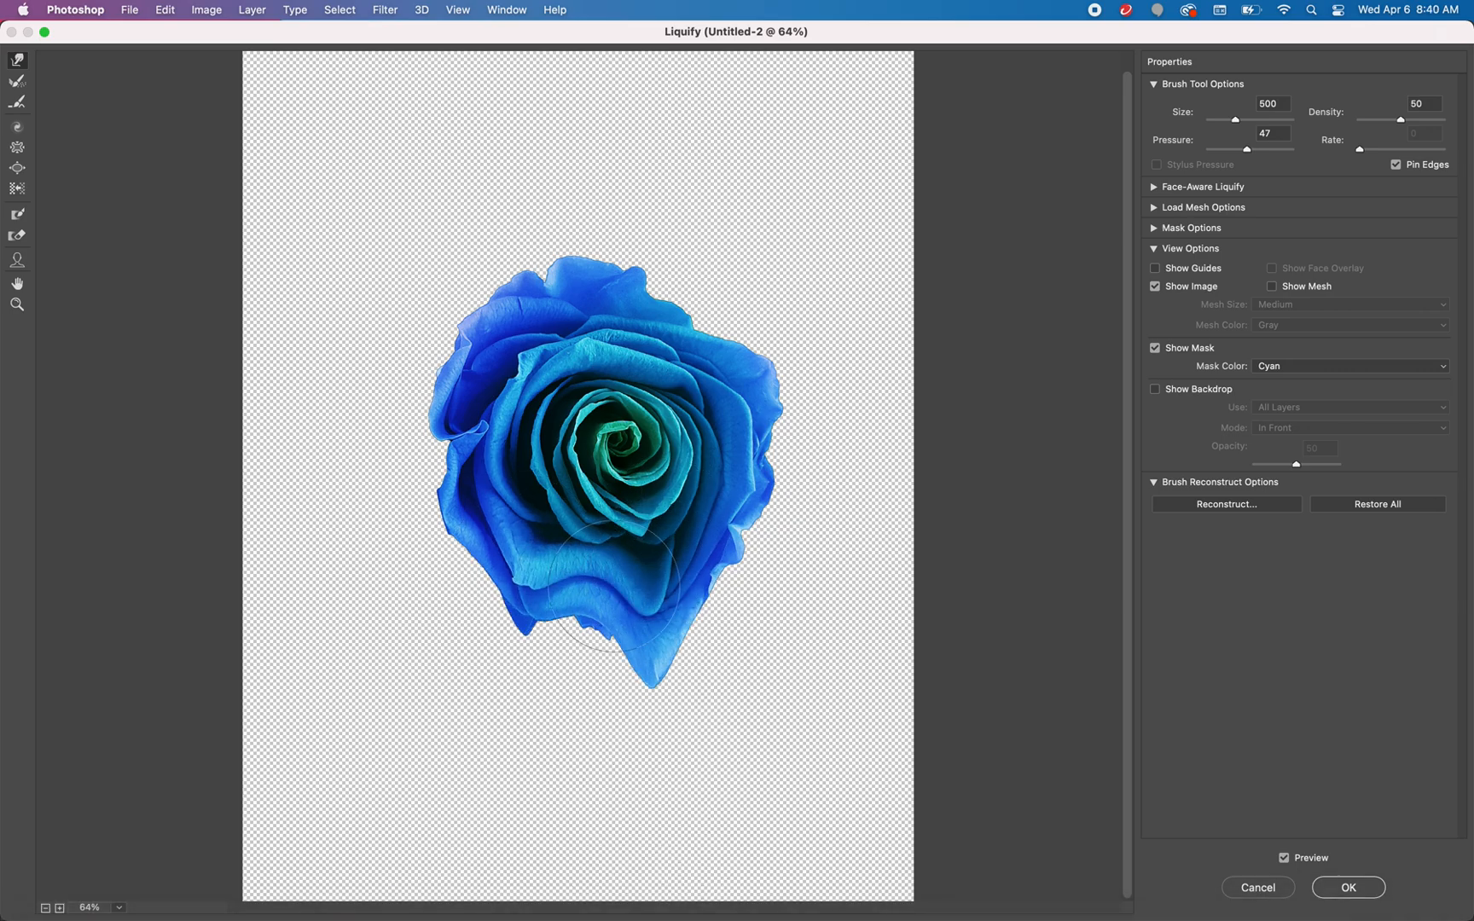
left_click_drag(631, 597, 625, 738)
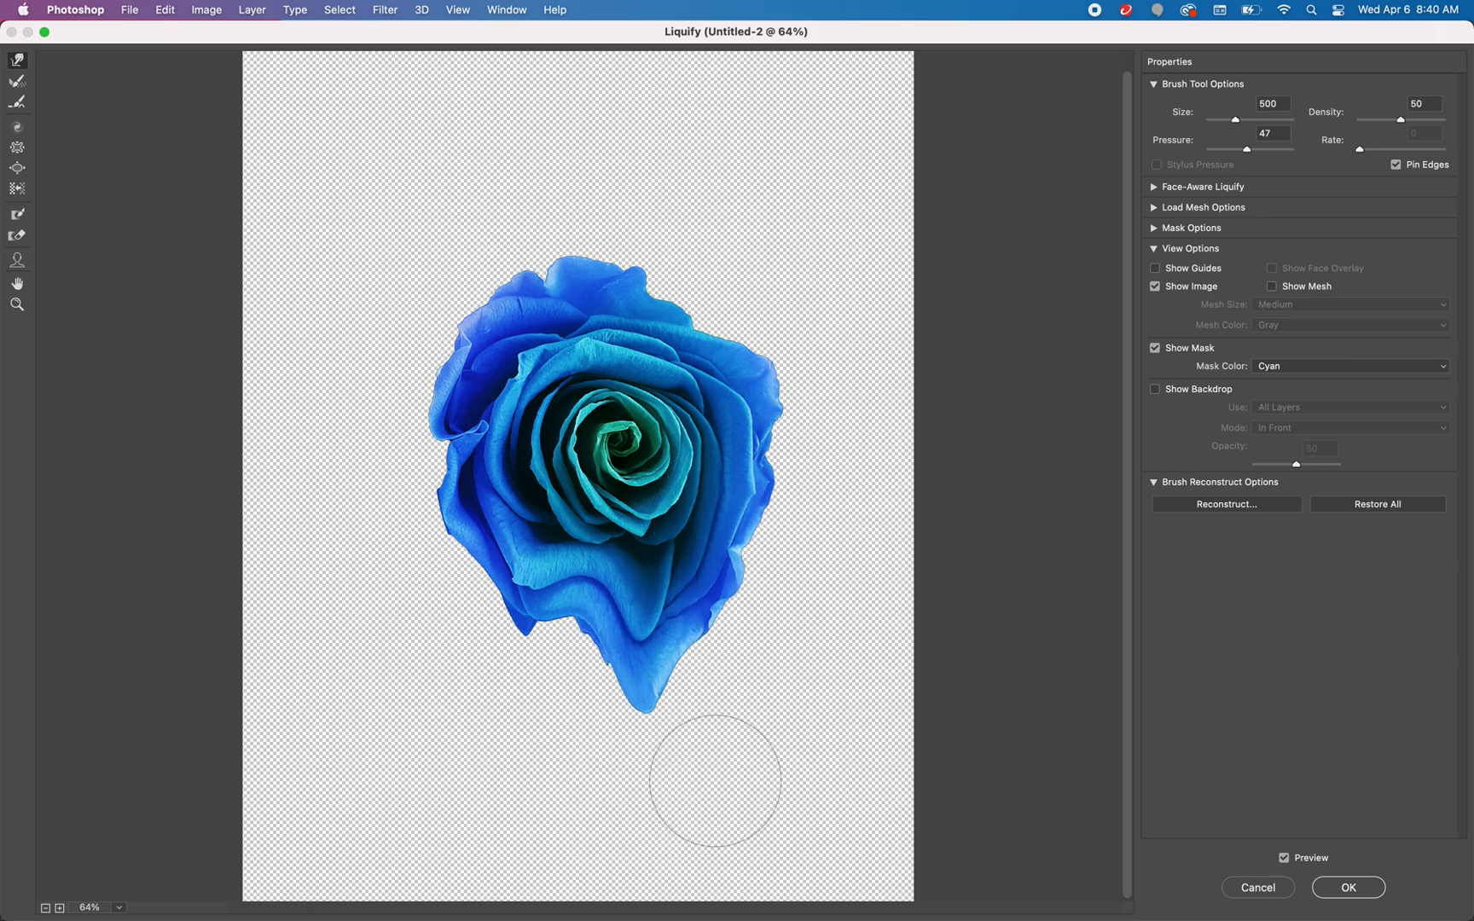
left_click_drag(716, 563, 709, 840)
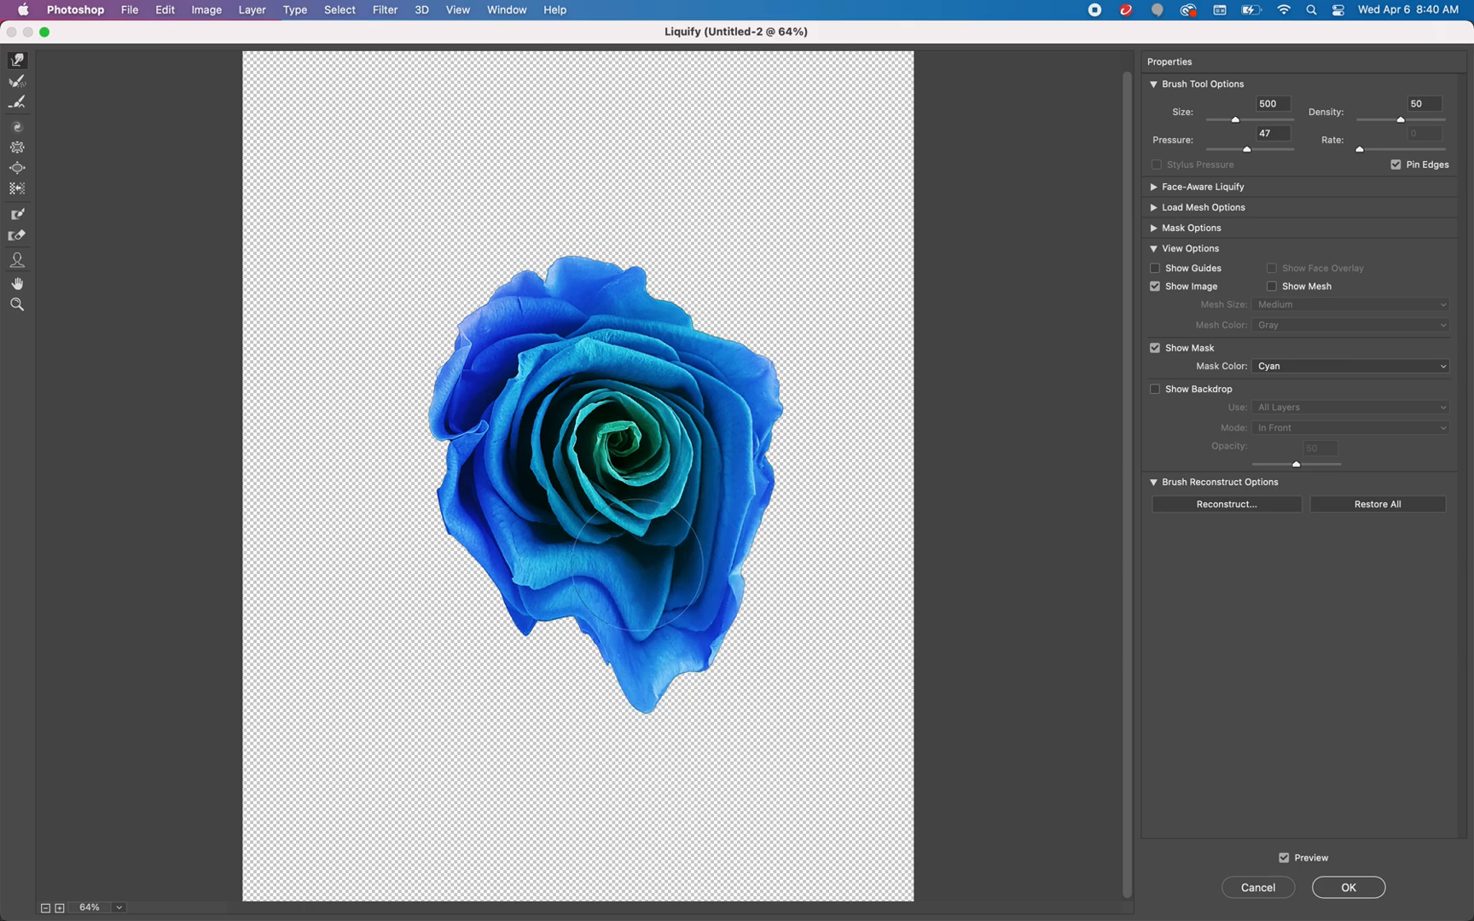
Lengthen the left and middle drips and warp the rose's green centre downward into a point
left_click_drag(648, 580, 633, 840)
left_click_drag(554, 555, 526, 724)
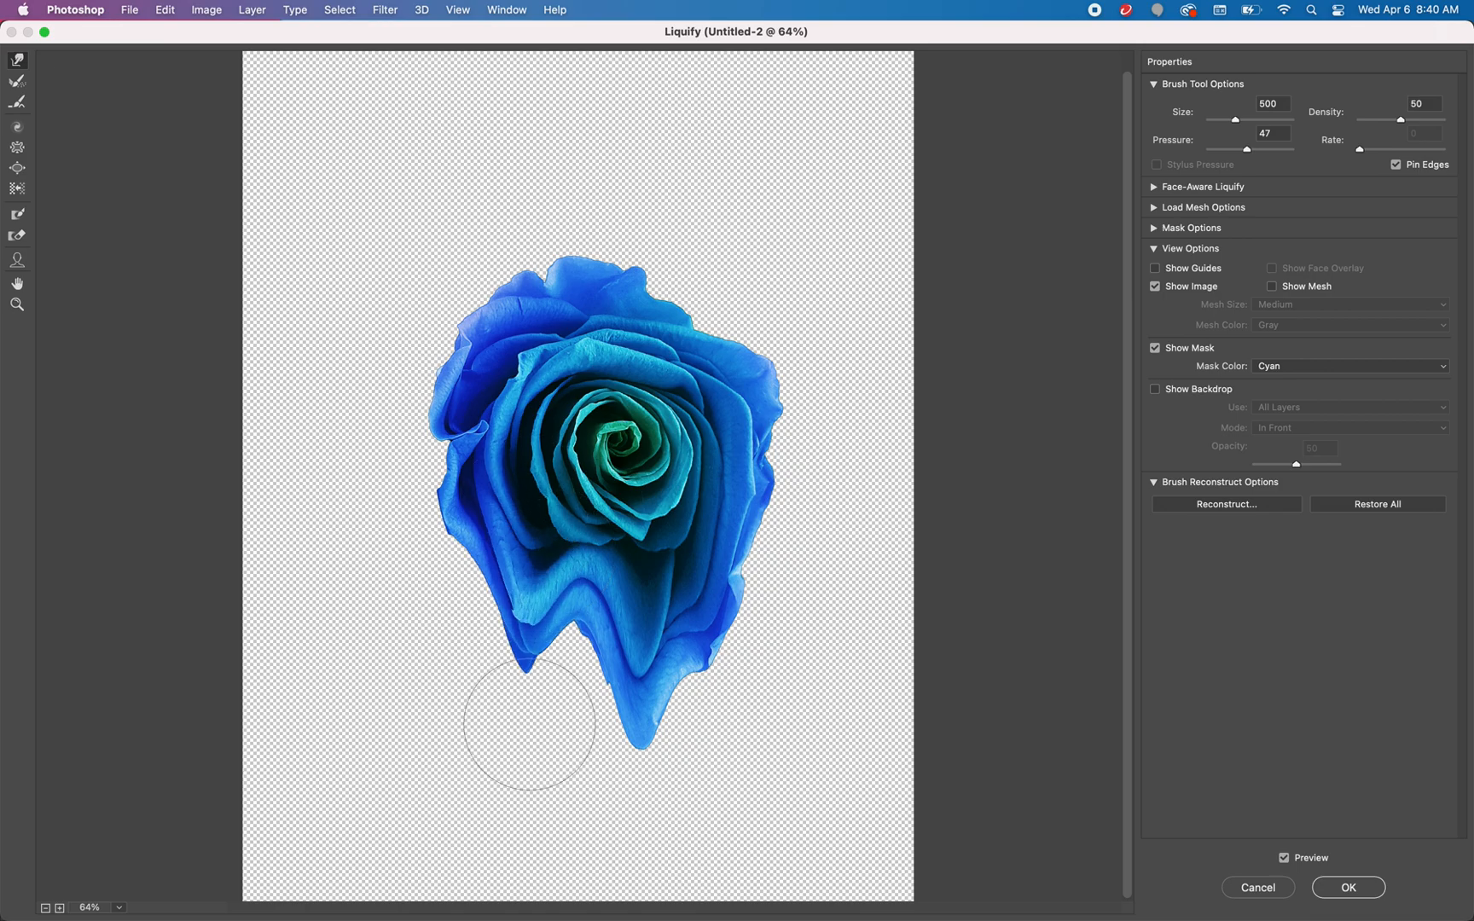
left_click_drag(535, 533, 537, 790)
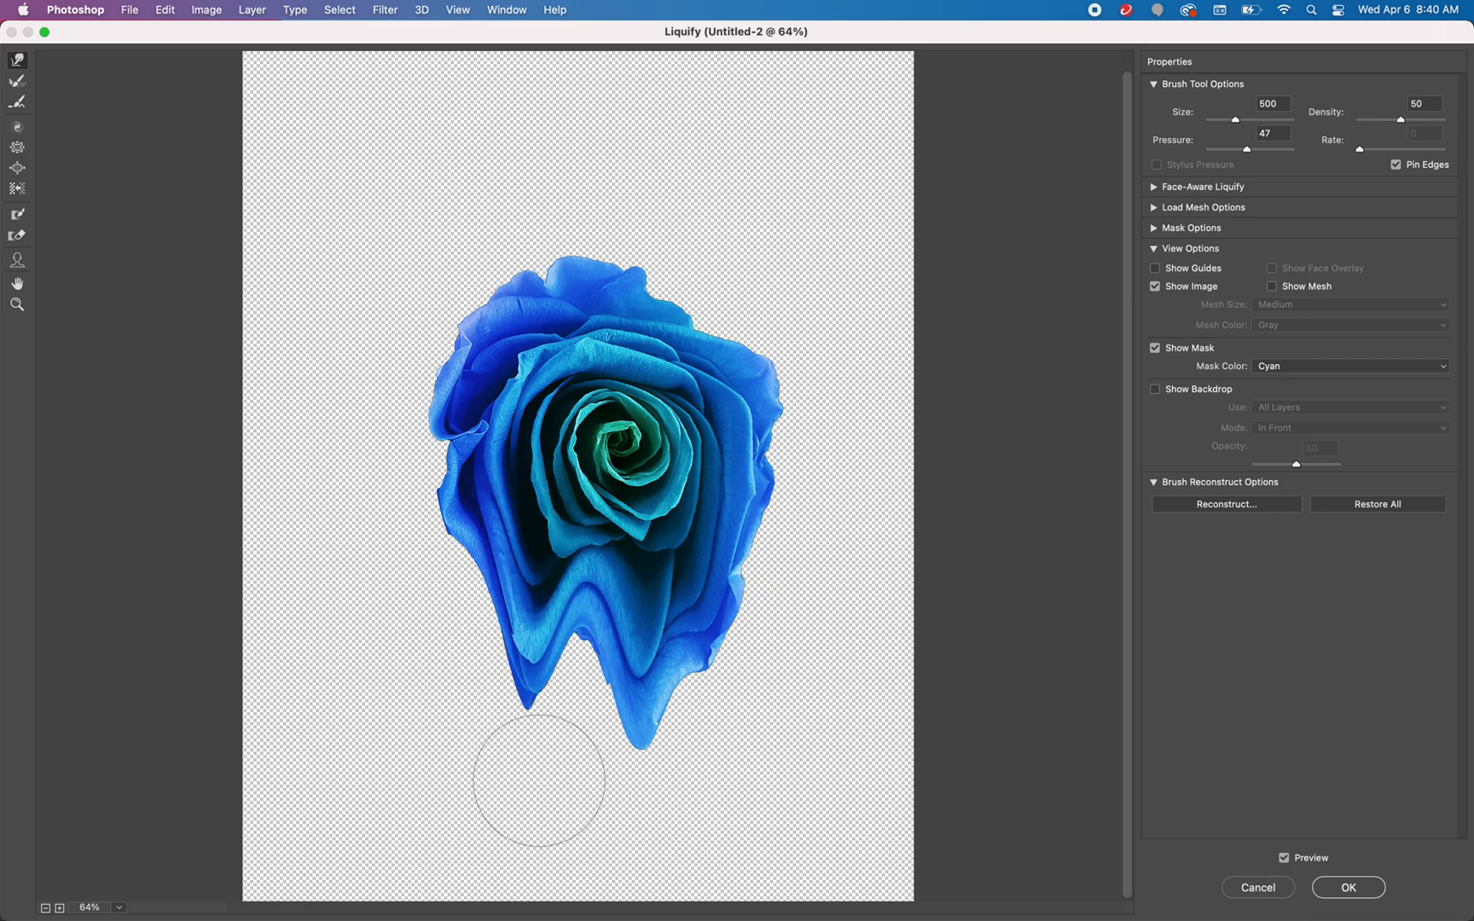
left_click_drag(649, 418, 639, 613)
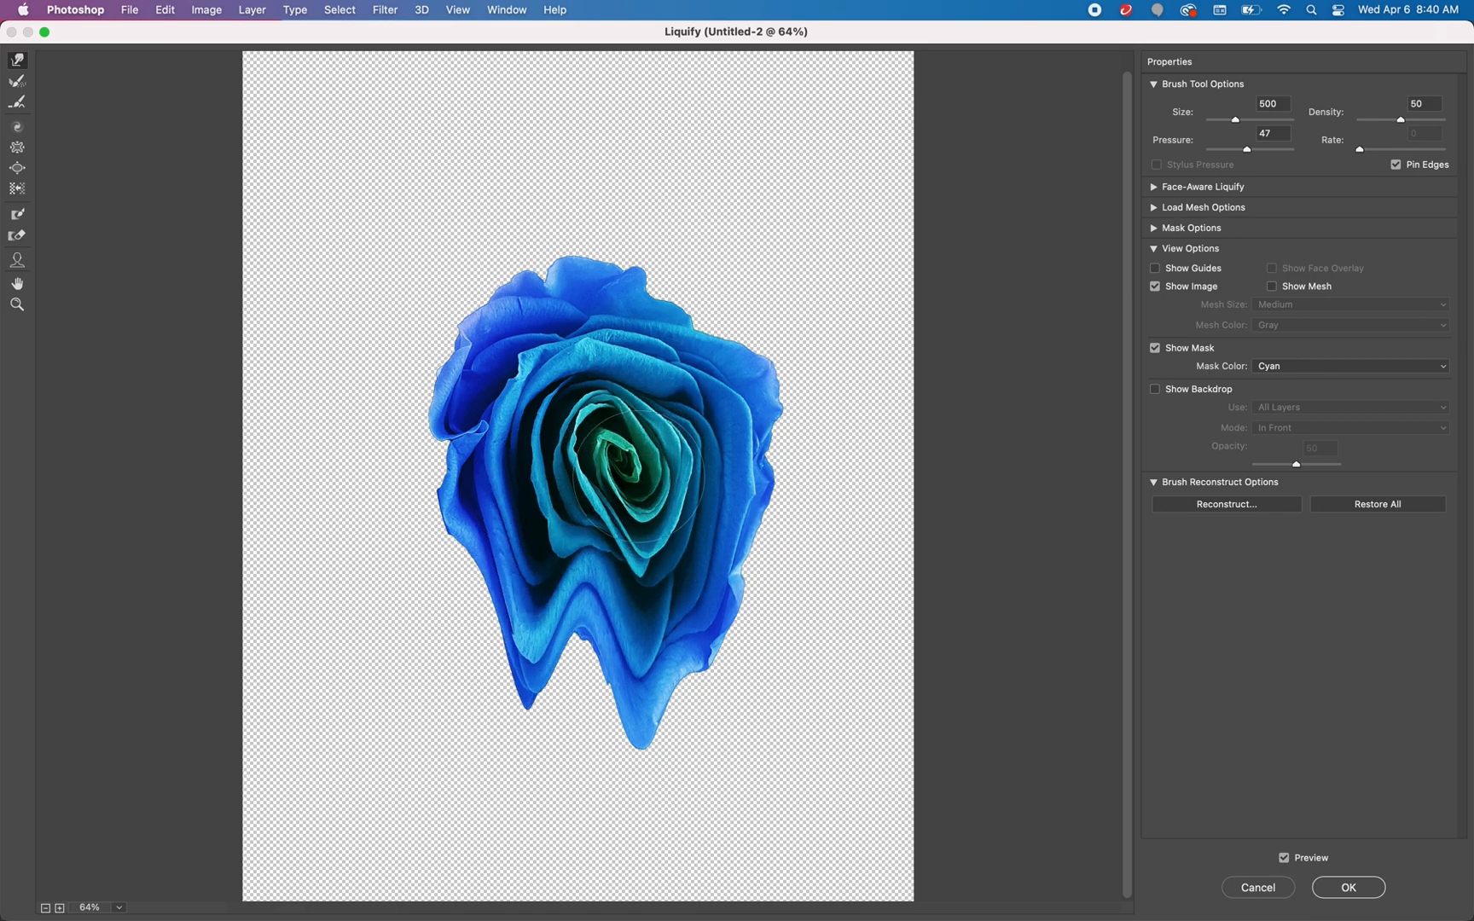
mouse_move(635, 469)
left_mouse_down()
mouse_move(644, 750)
mouse_move(627, 686)
mouse_move(650, 824)
left_mouse_up()
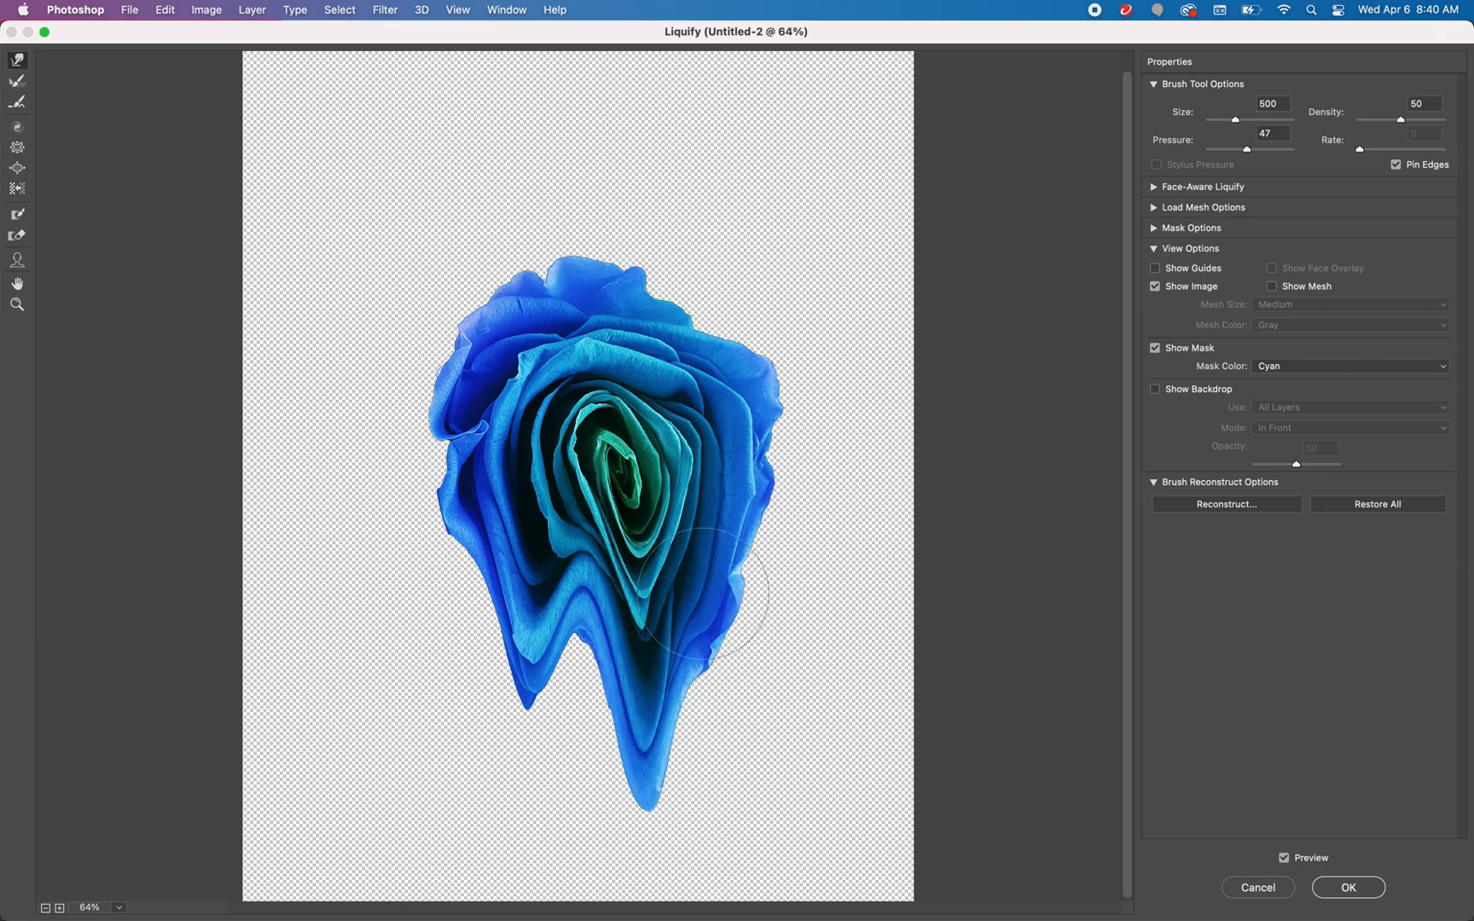
Warp the lower-right petals into a long drip reaching near the page's lower edge and apply the Liquify filter
left_click_drag(747, 590, 717, 749)
left_click_drag(710, 641, 711, 794)
mouse_move(721, 637)
left_mouse_down()
mouse_move(734, 915)
mouse_move(713, 666)
mouse_move(717, 862)
left_mouse_up()
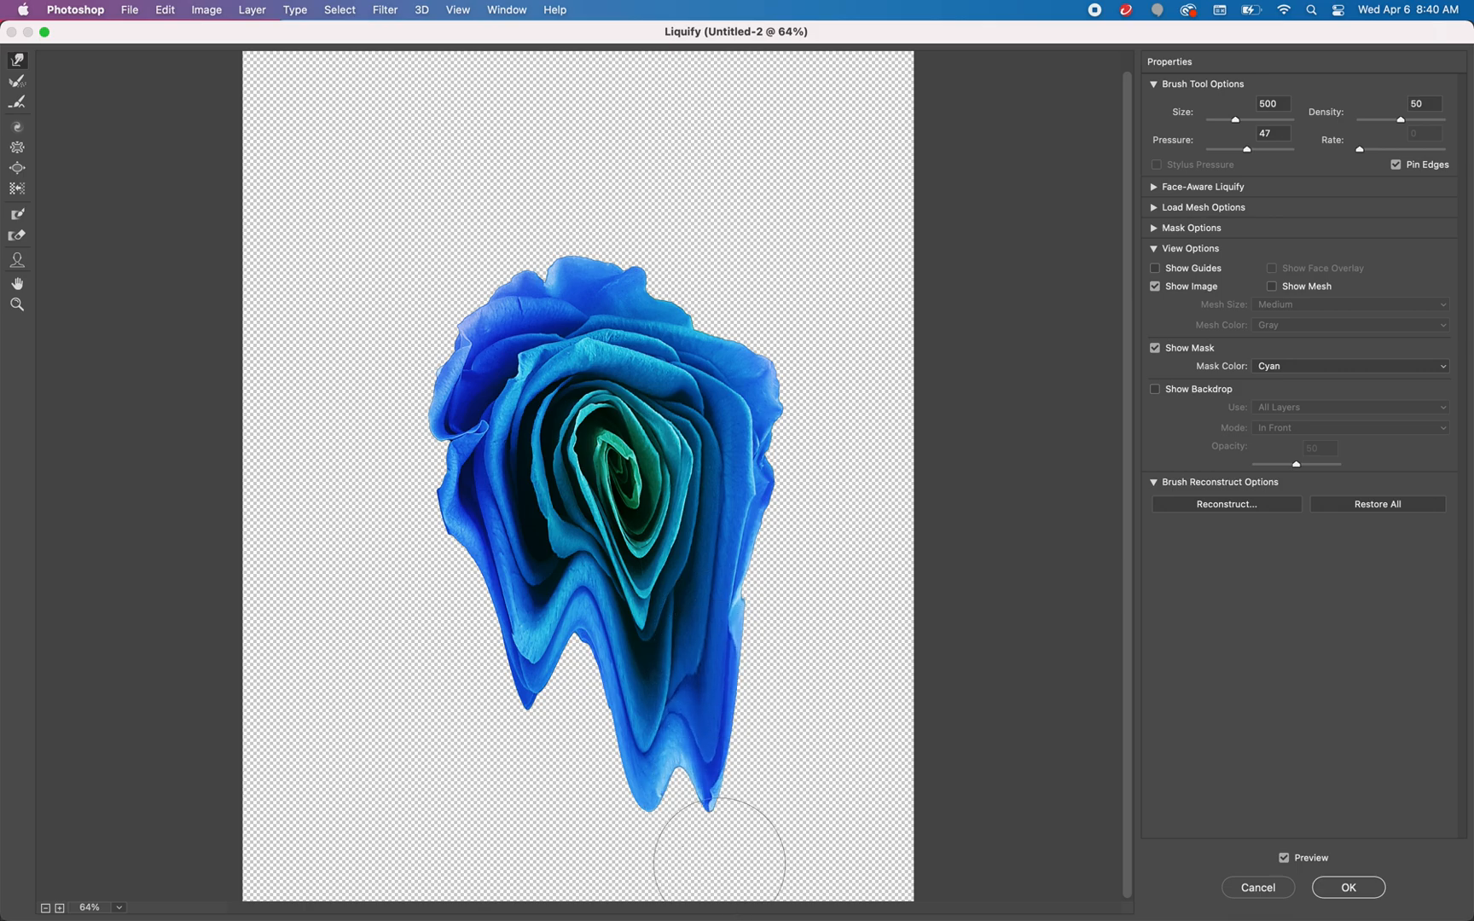
left_click_drag(699, 684, 711, 910)
left_click_drag(698, 727, 701, 915)
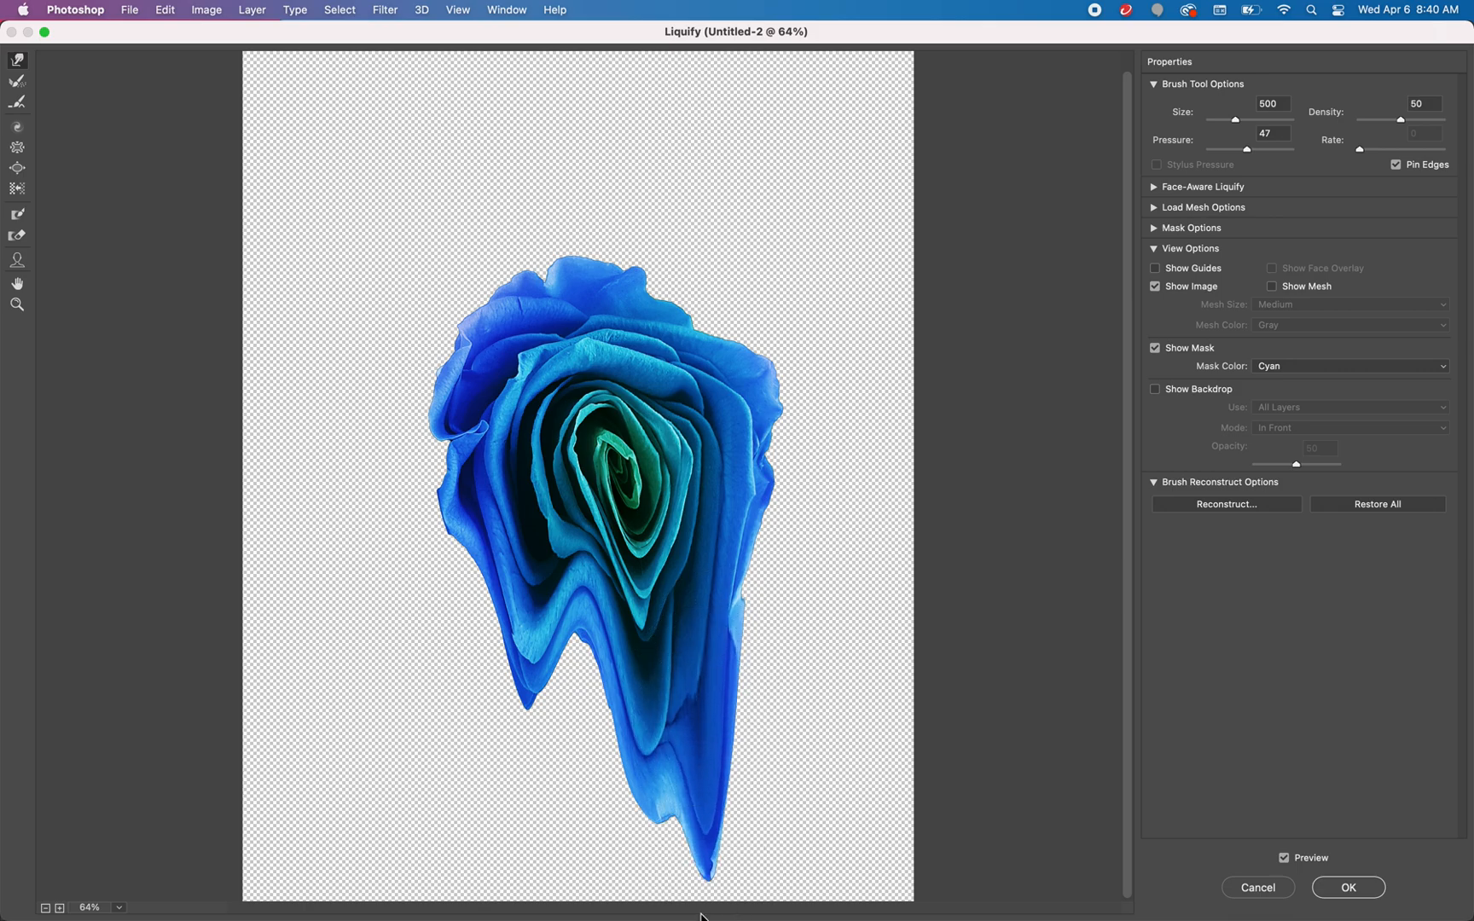
left_click(1345, 888)
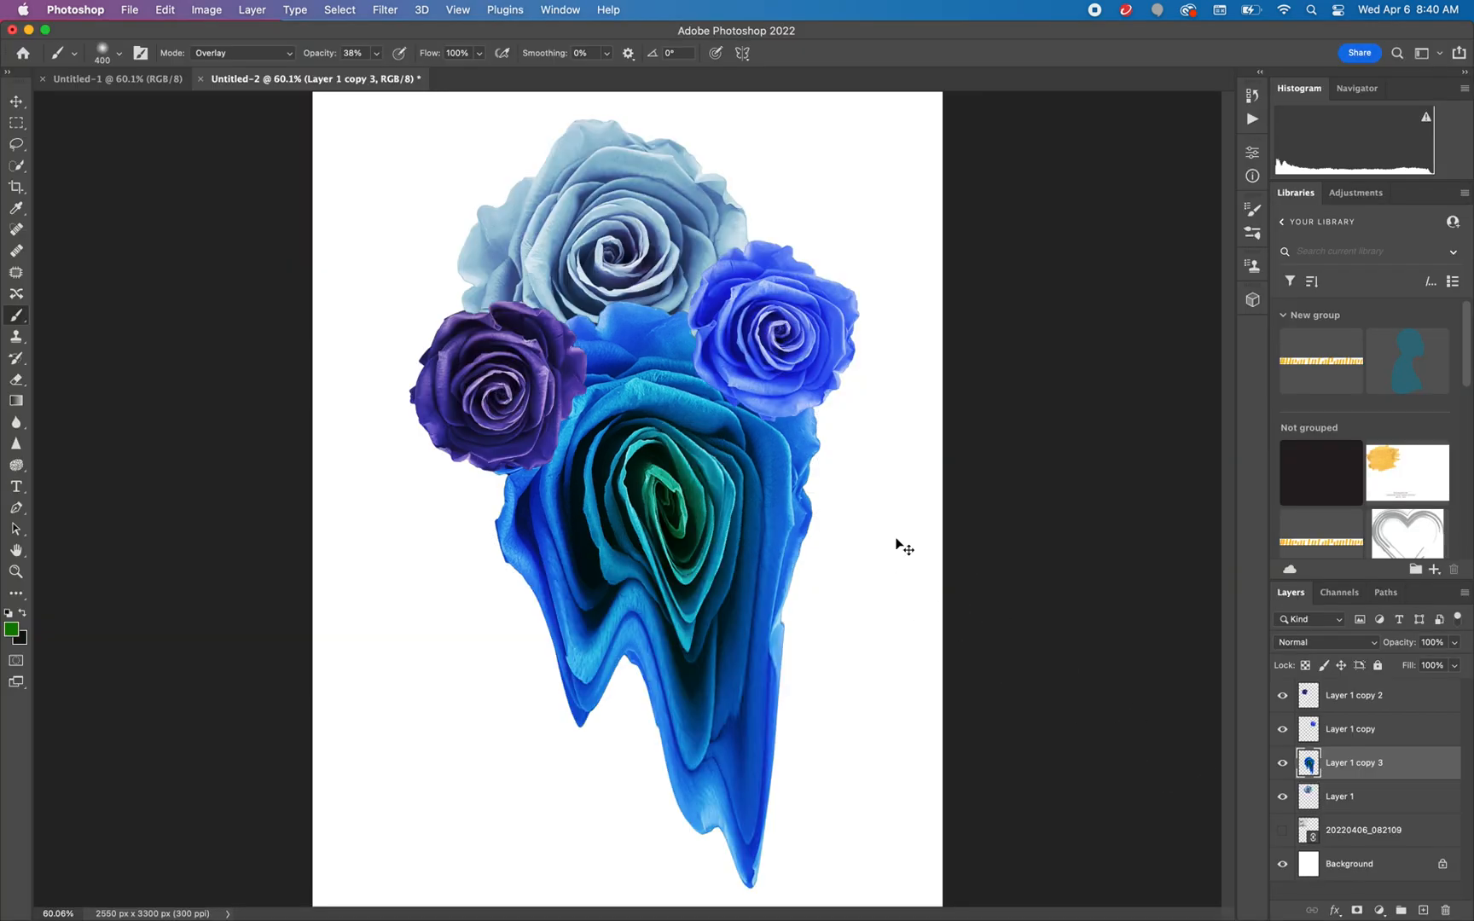
Scale the liquified rose to about 79.5% and move it up beneath the three other roses
key("super+t")
left_click_drag(820, 302, 751, 421)
left_click_drag(664, 619, 669, 492)
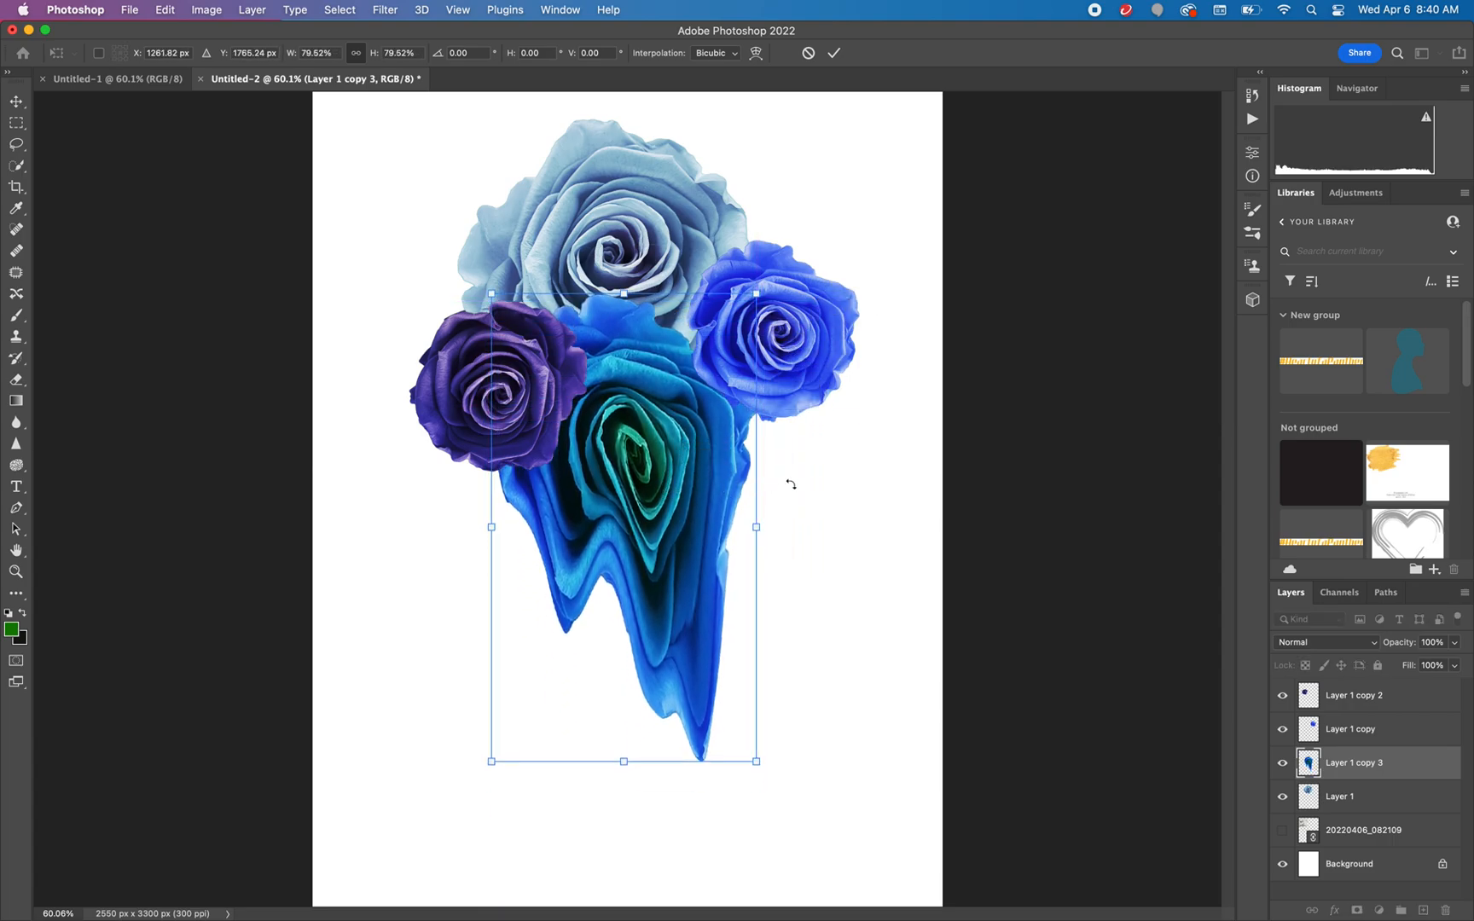